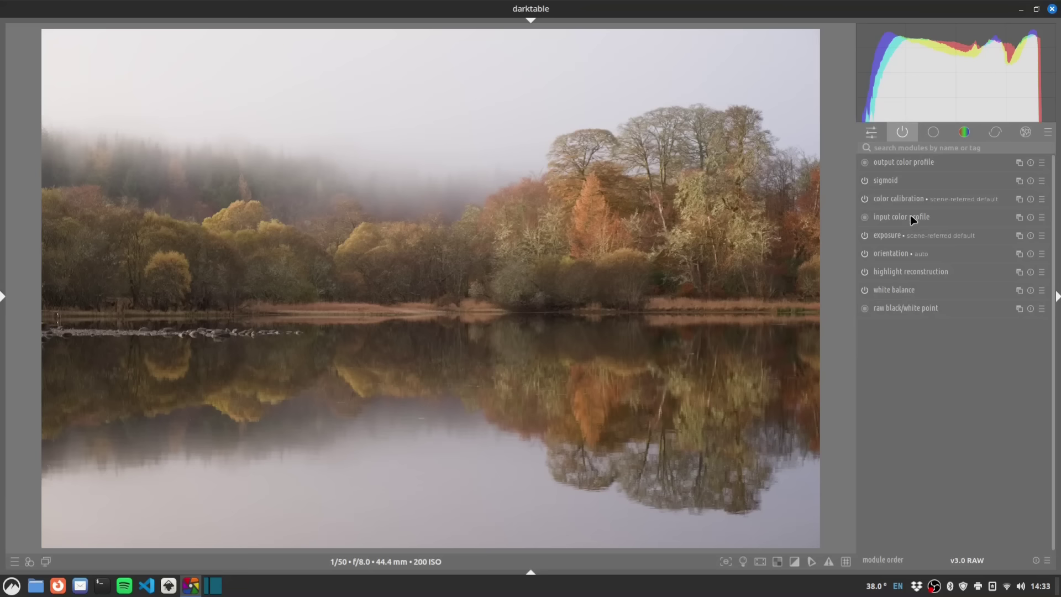
Search the modules for "crop" and open the crop module
mouse_move(912, 216)
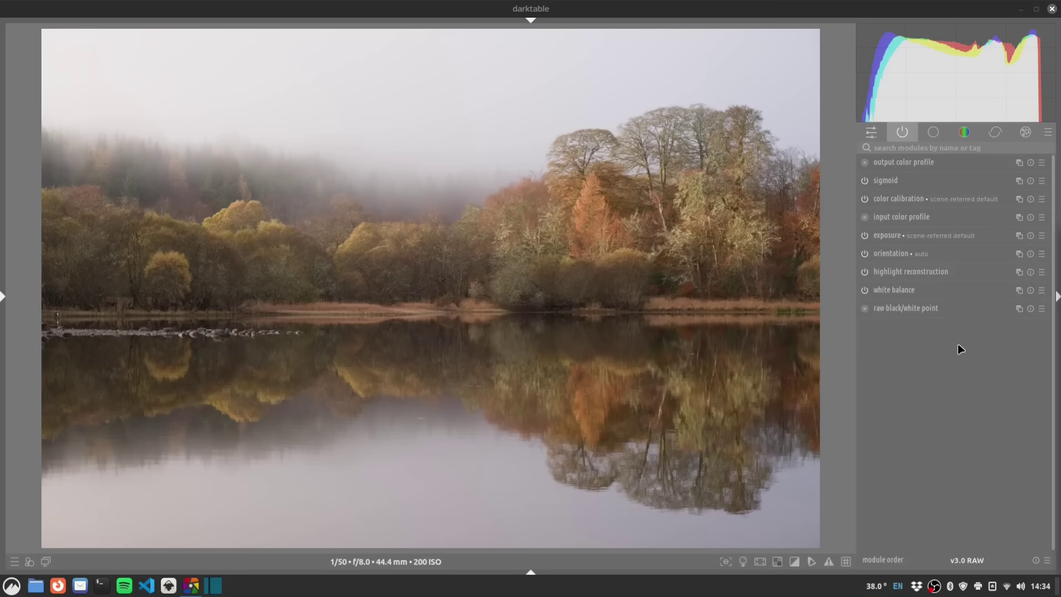
left_click(884, 148)
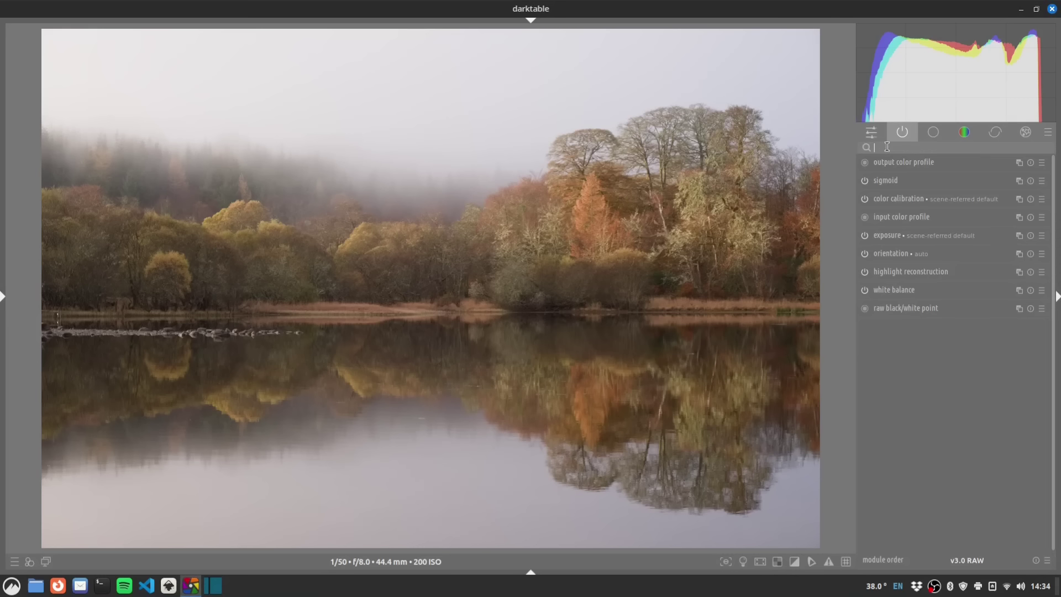
type("crop")
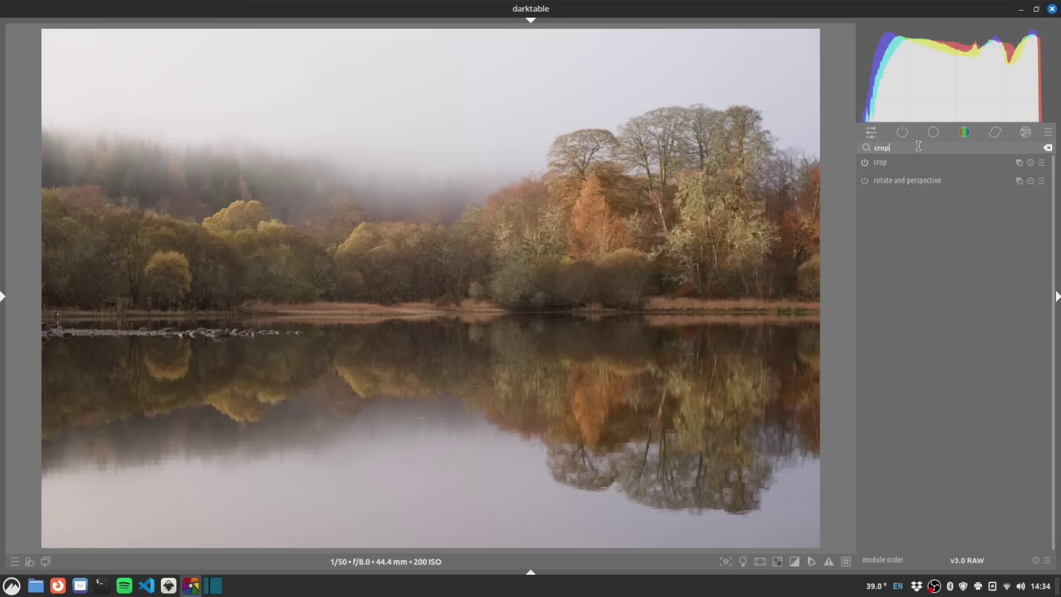
left_click_drag(899, 150, 841, 149)
left_click(909, 162)
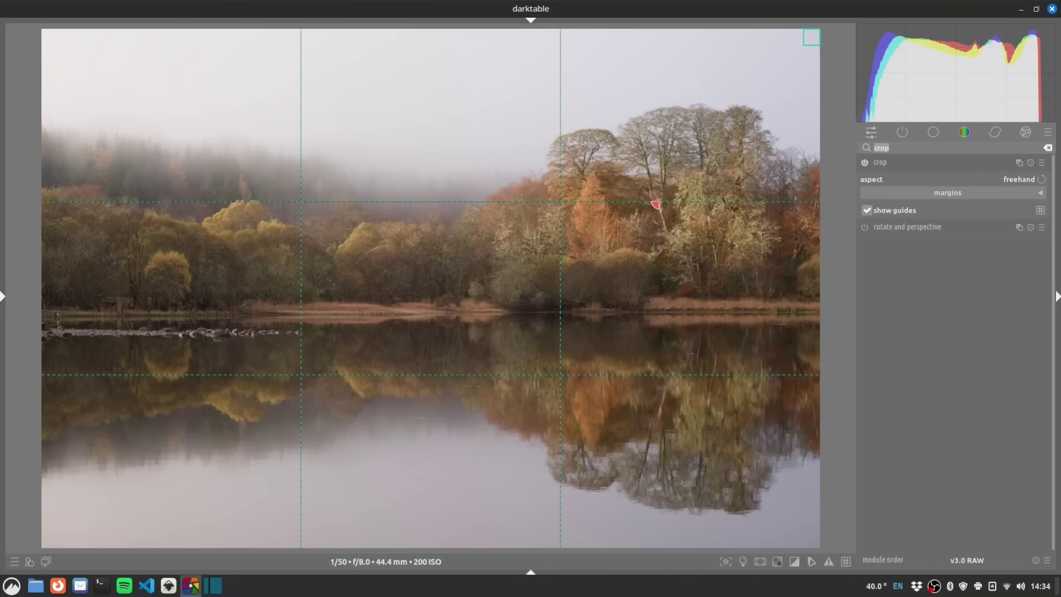
Try red and yellow as the crop guides' overlay color, then set it back to cyan
left_click(1040, 210)
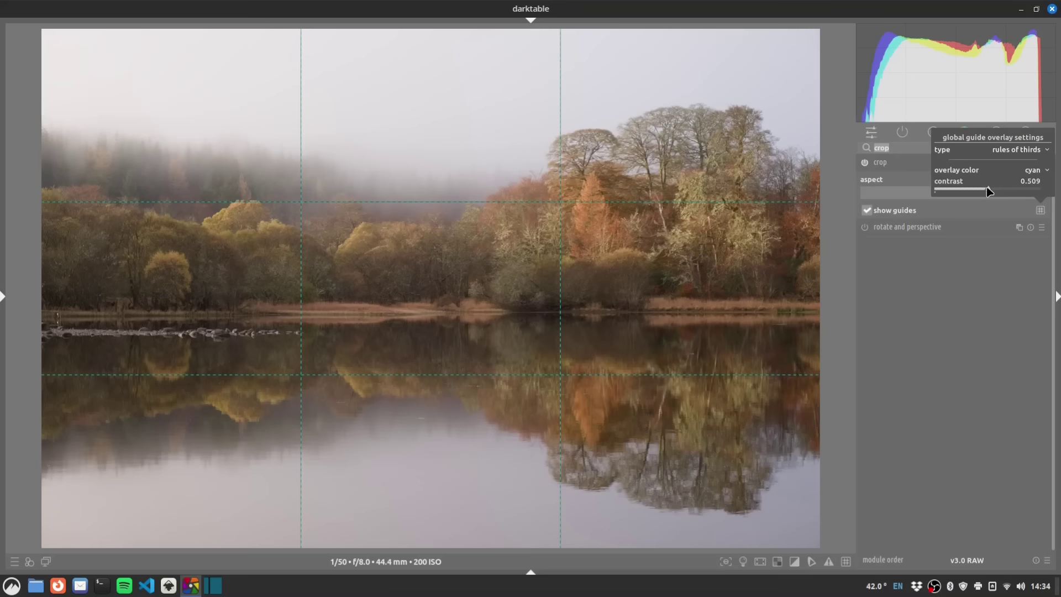
left_click(1023, 175)
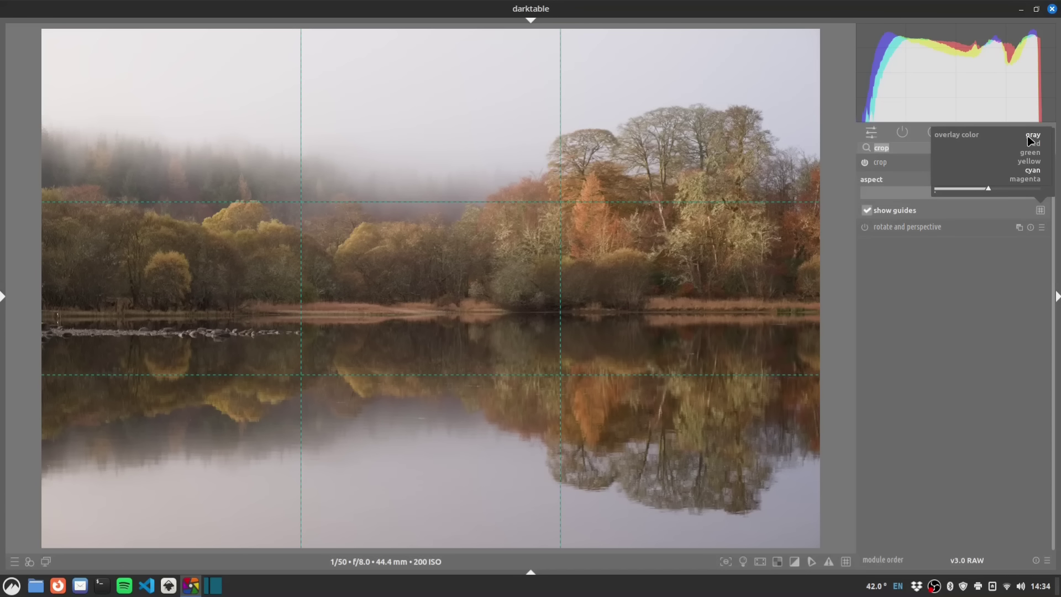
left_click(1030, 142)
left_click(1032, 169)
left_click(1033, 179)
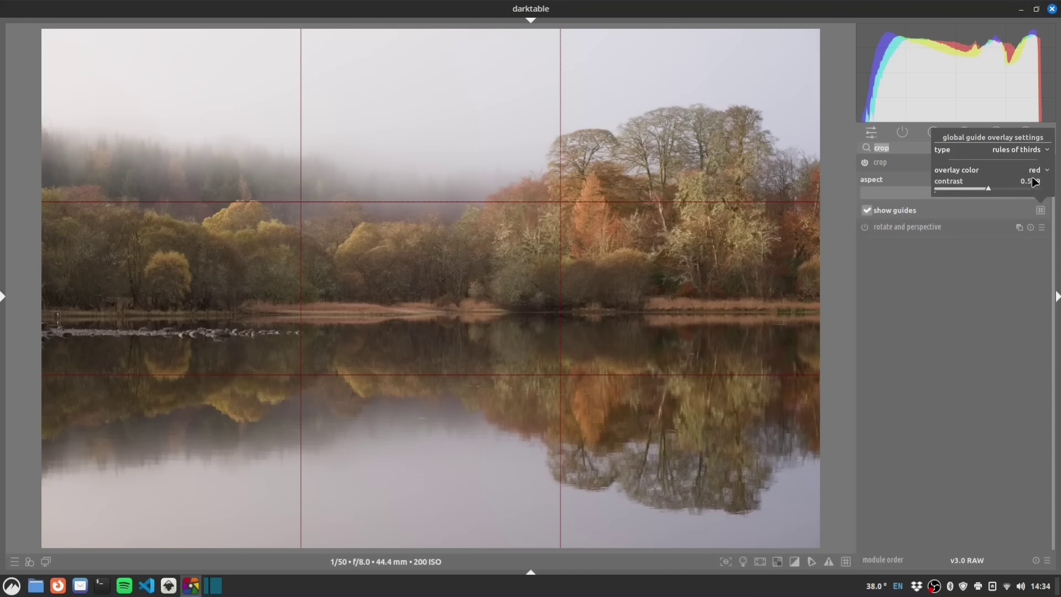
left_click(1031, 172)
left_click(1029, 187)
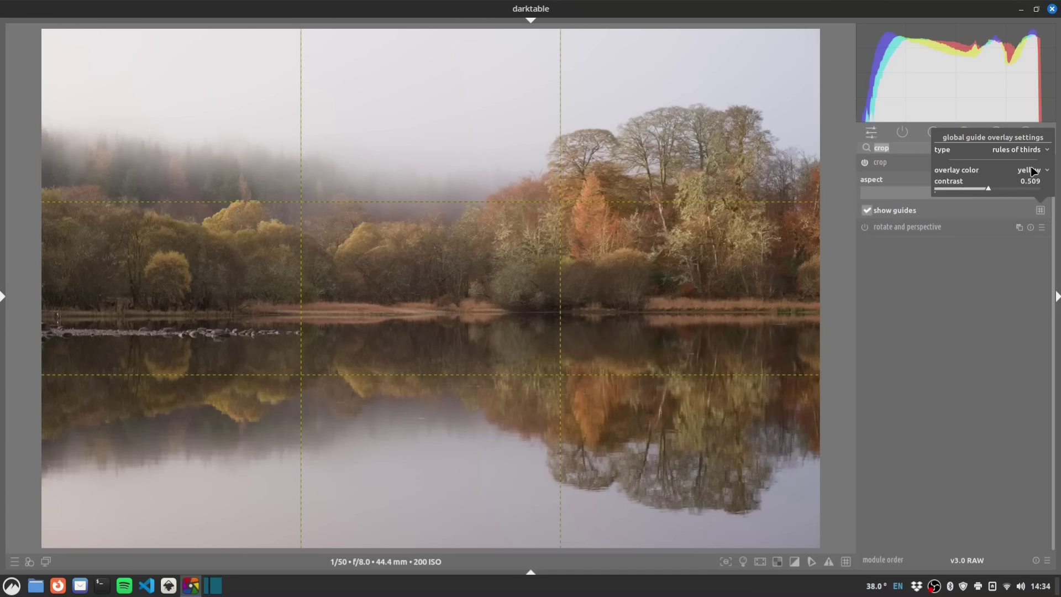
left_click(1024, 172)
left_click(1031, 180)
Try the golden sections and golden spiral guide types, then return to rules of thirds
left_click(1013, 150)
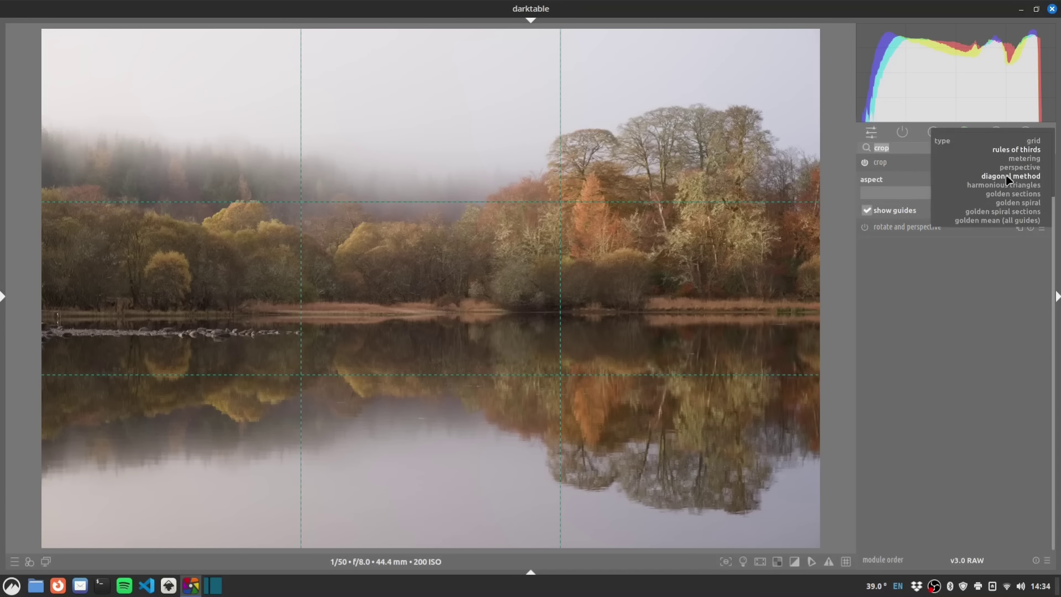
left_click(1012, 195)
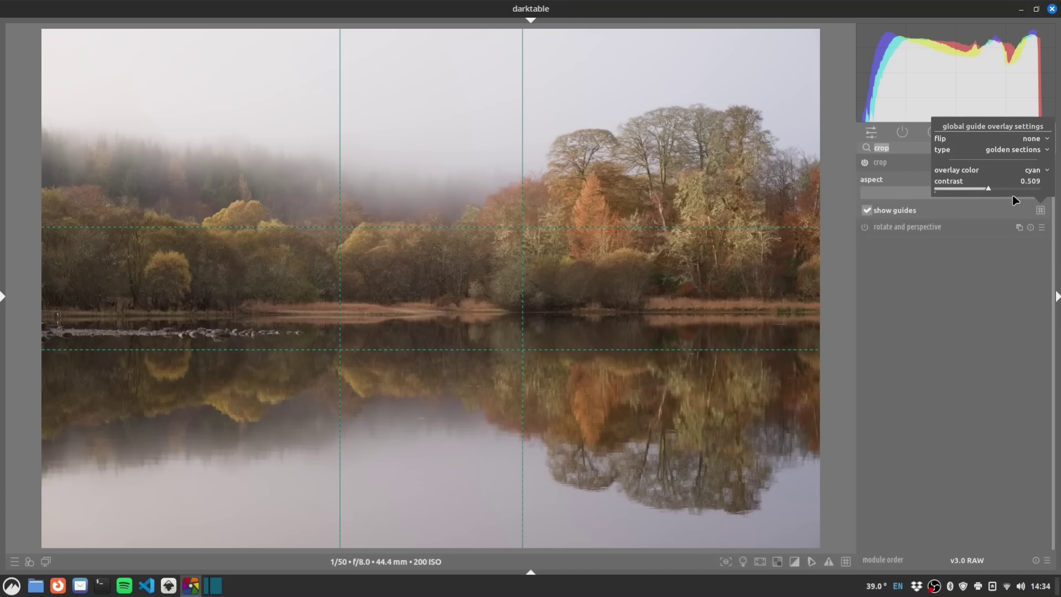
left_click(1019, 149)
left_click(1019, 160)
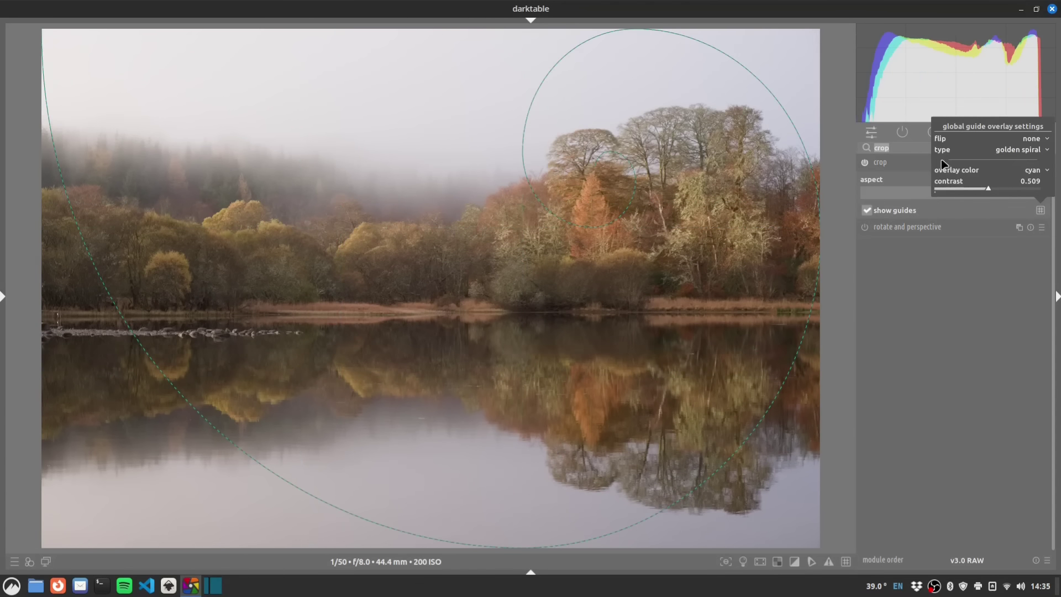
left_click(1020, 159)
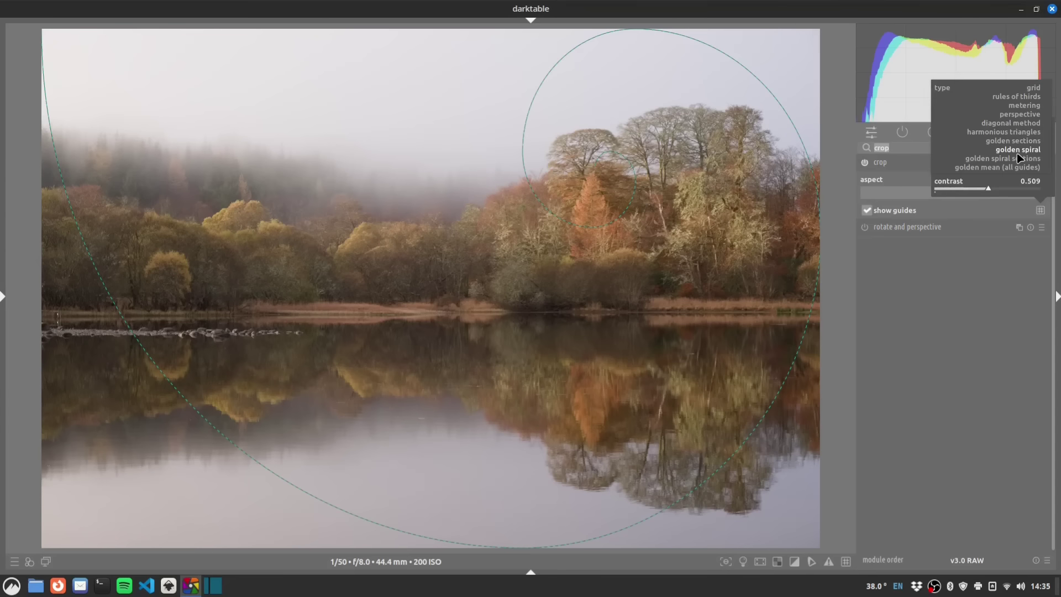
left_click(1016, 98)
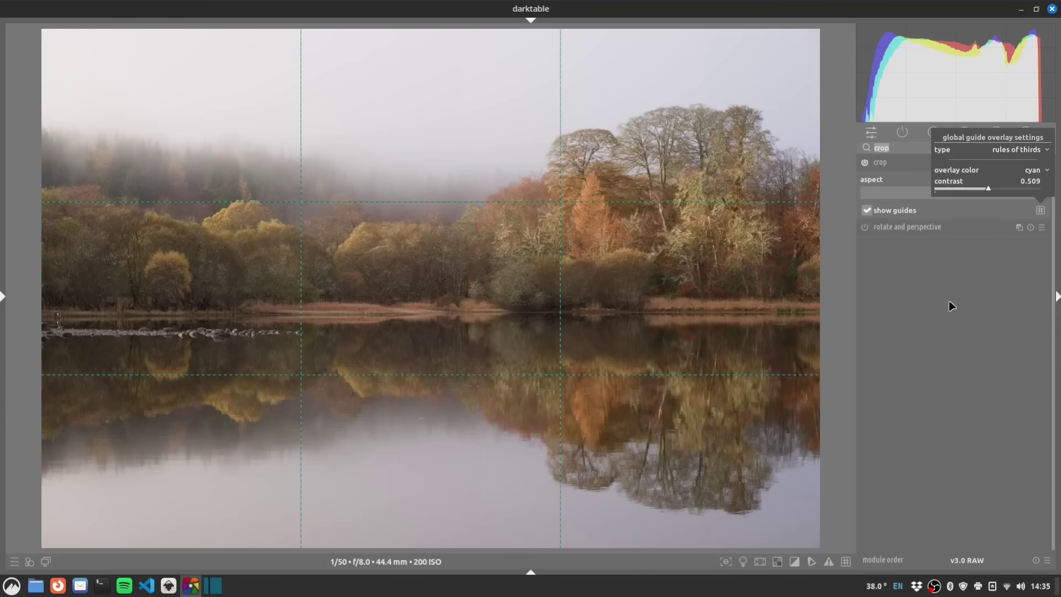
Crop narrow strips off the photo's upper and lower edges, keeping the full width, and apply the crop
left_click(418, 41)
mouse_move(441, 39)
left_mouse_down()
mouse_move(443, 74)
mouse_move(441, 56)
left_mouse_up()
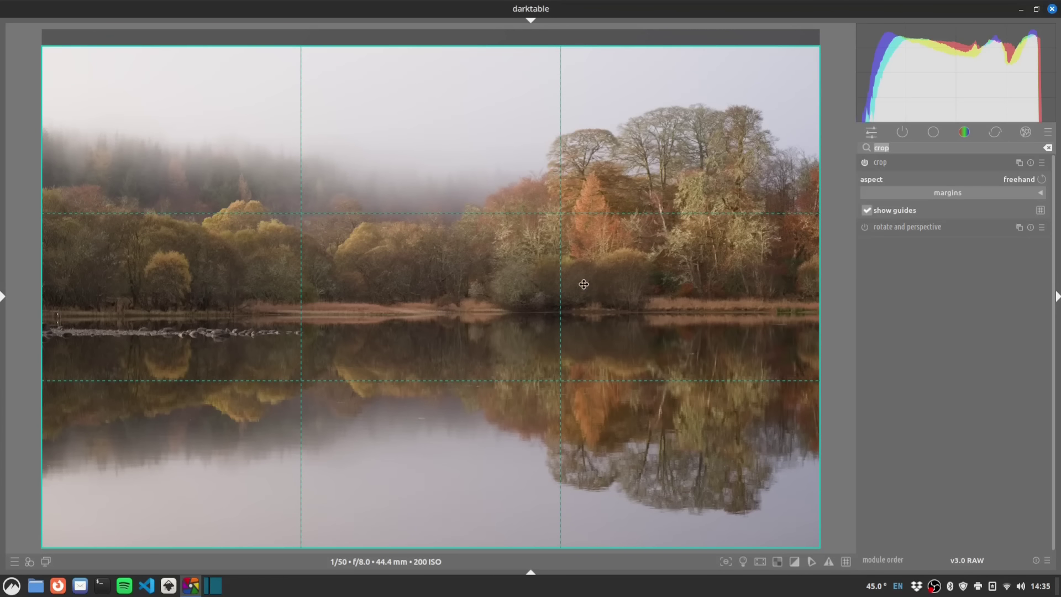
mouse_move(429, 548)
left_mouse_down()
mouse_move(431, 519)
mouse_move(434, 529)
left_mouse_up()
left_click_drag(531, 61, 533, 51)
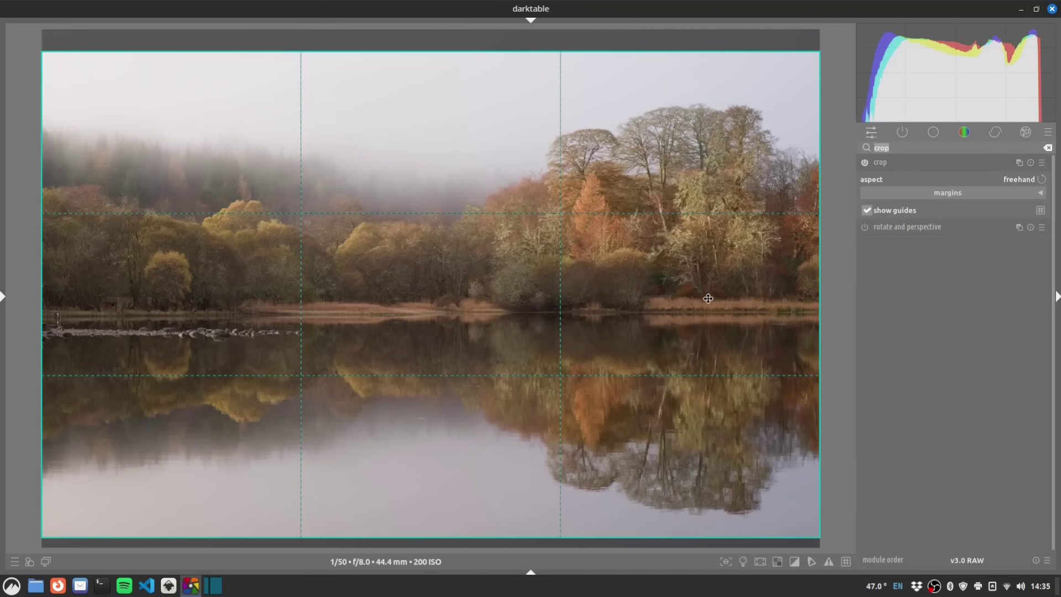
left_click_drag(468, 65, 472, 59)
left_click_drag(490, 524, 490, 525)
left_click_drag(464, 69, 465, 71)
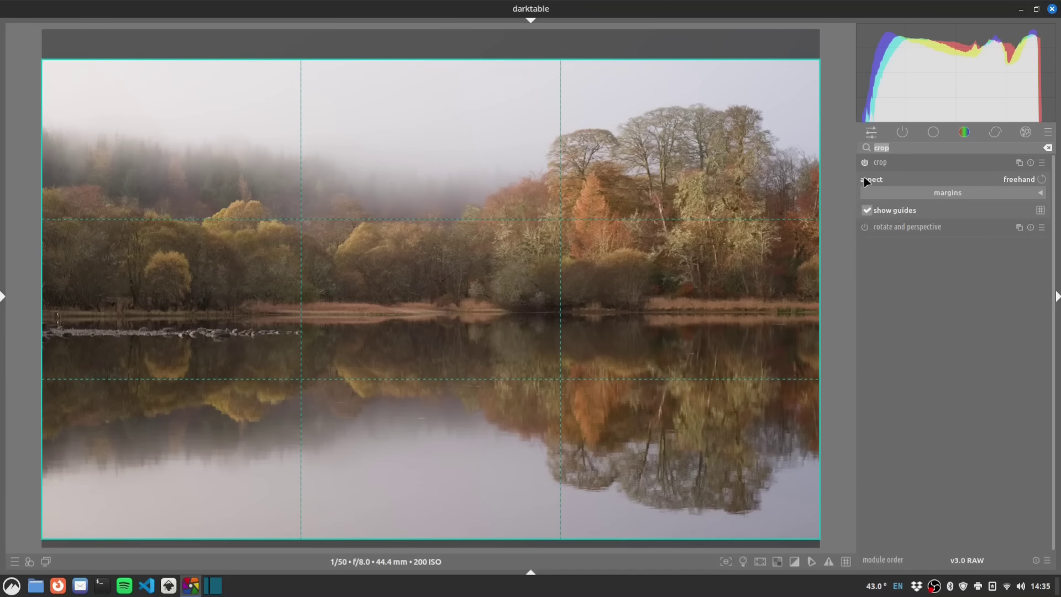
left_click(895, 162)
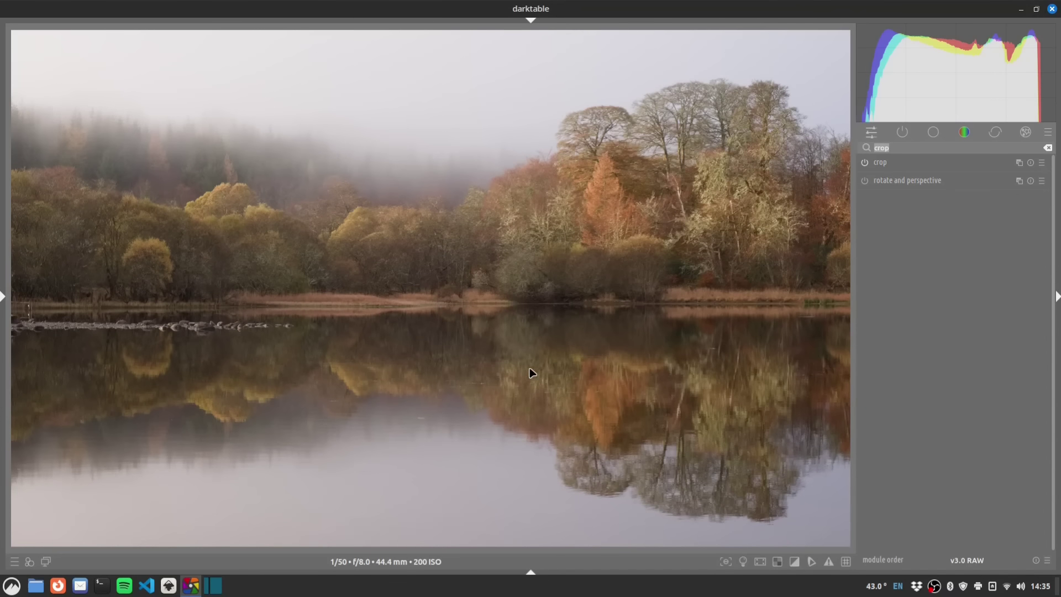
Show the active modules and expand color calibration, collapsing its area color mapping section
left_click(905, 132)
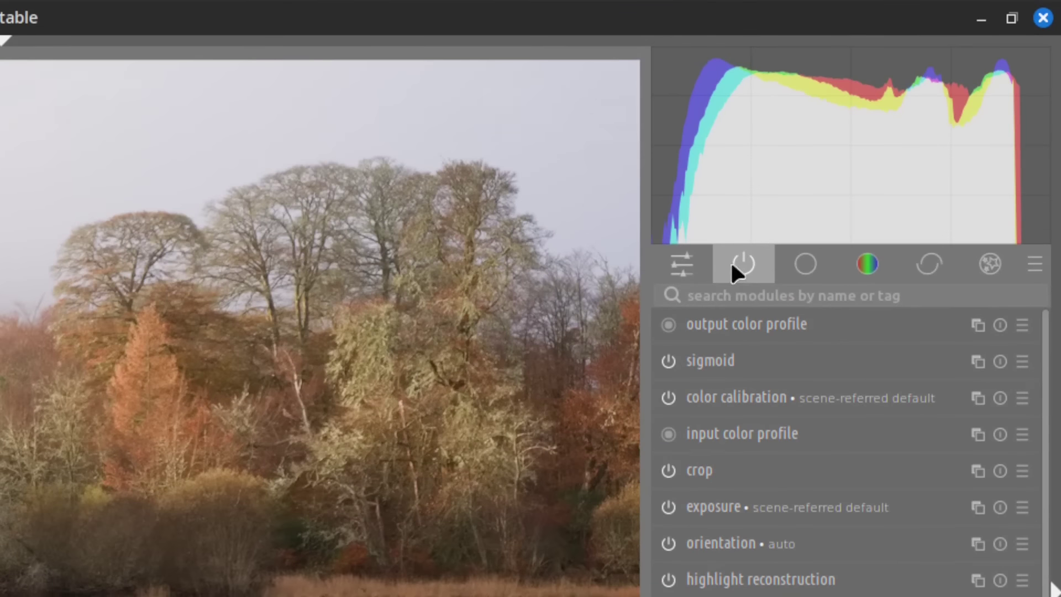
key("shift+z")
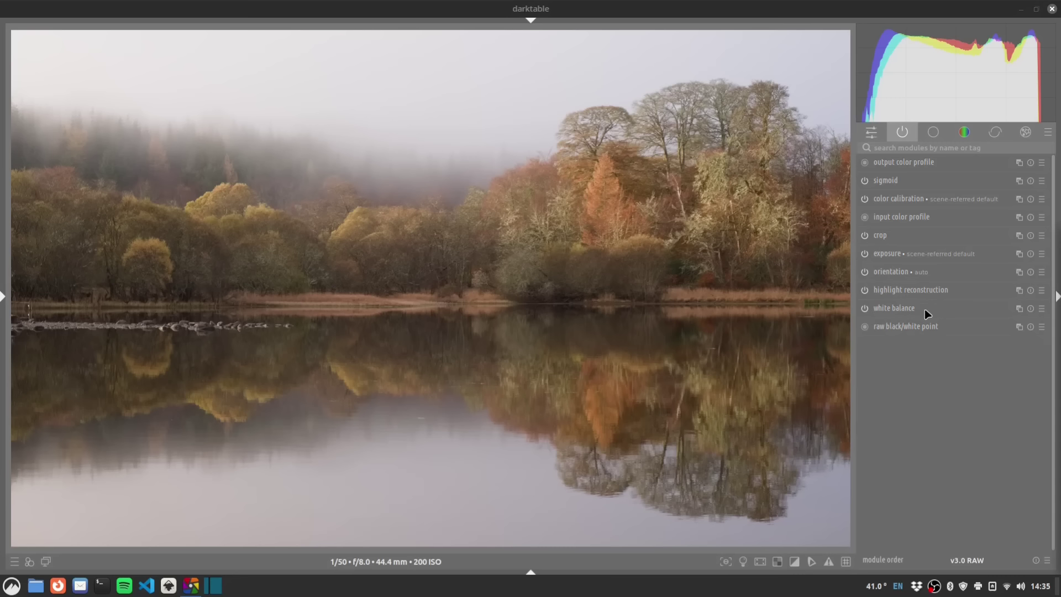
left_click(906, 197)
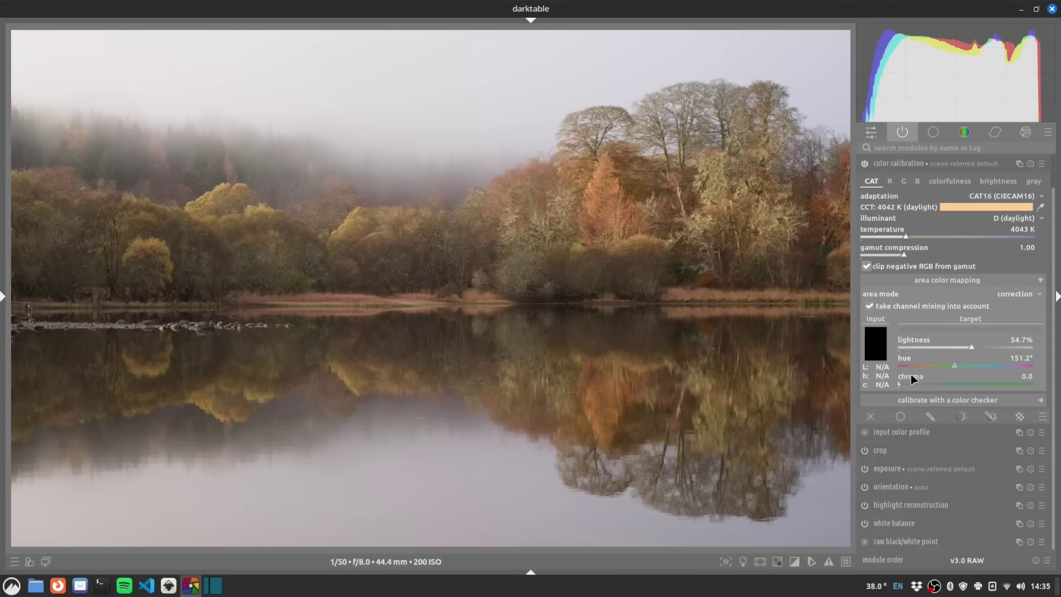
left_click(1019, 281)
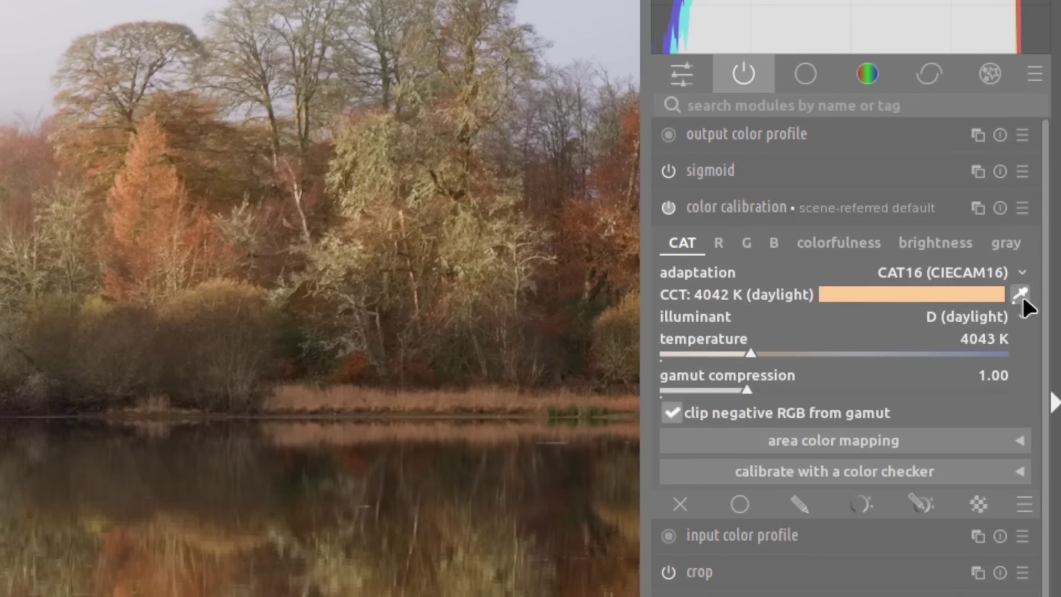
Sample the white balance from the whole image and several areas, ending with a small rectangle in the misty sky left of centre
left_click(1019, 269)
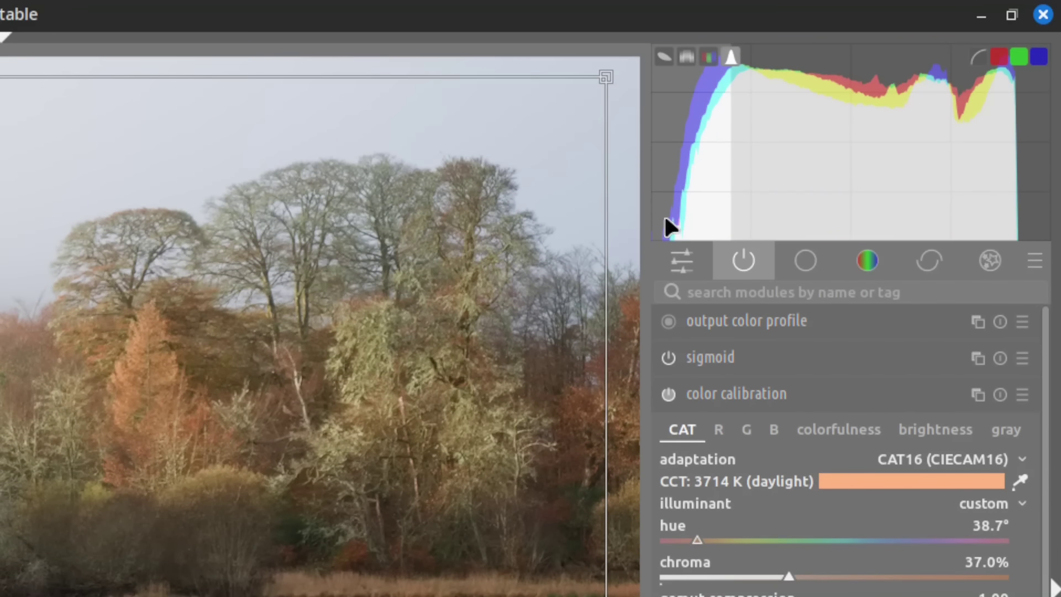
key("shift+z")
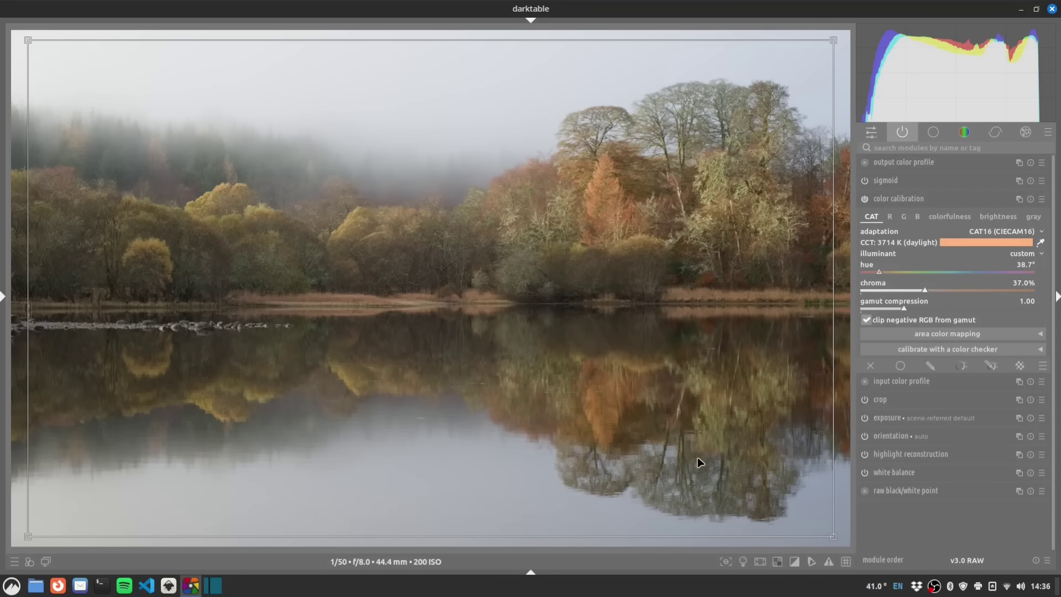
left_click_drag(324, 63, 508, 109)
left_click_drag(145, 50, 242, 98)
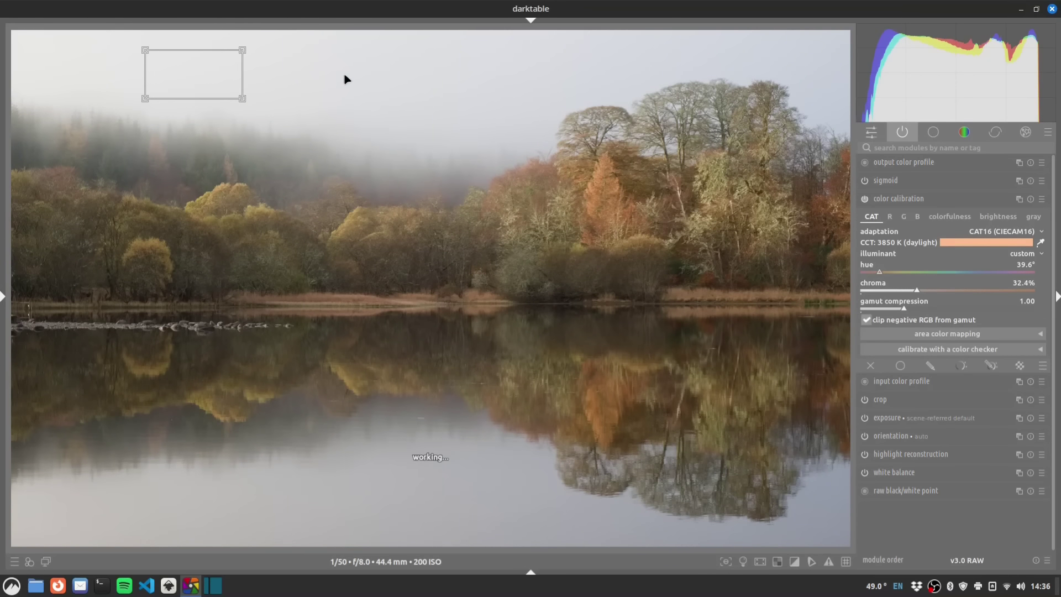
left_click_drag(343, 73, 466, 130)
left_click_drag(244, 55, 847, 535)
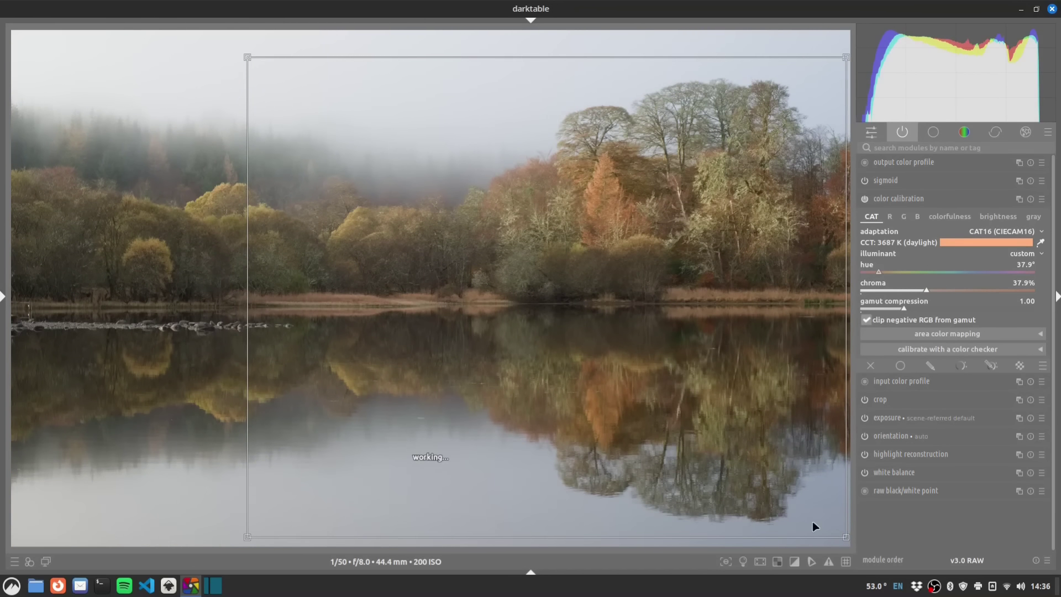
left_click_drag(353, 88, 454, 136)
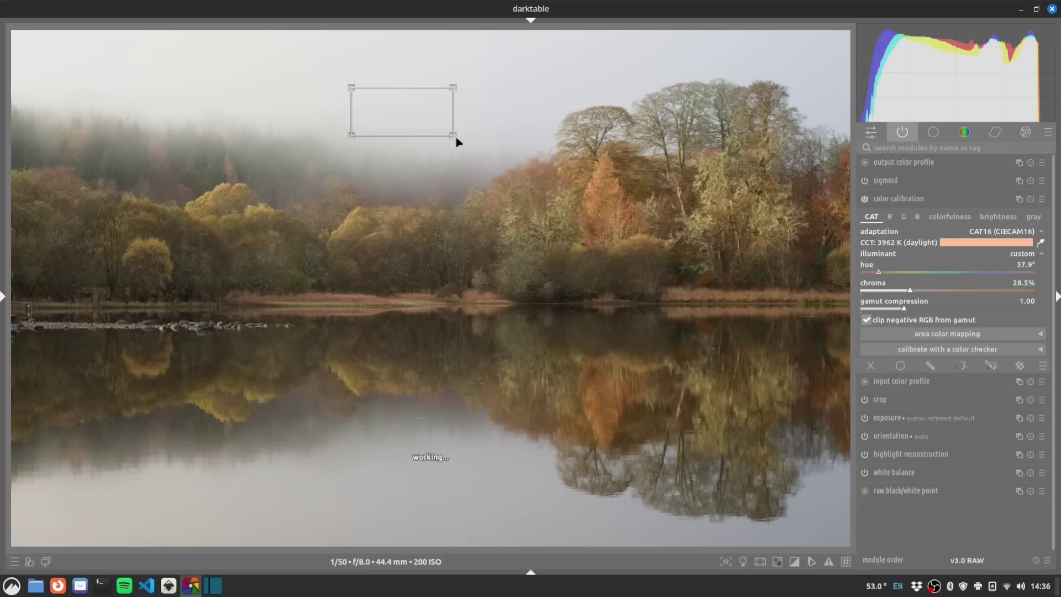
left_click_drag(244, 53, 344, 107)
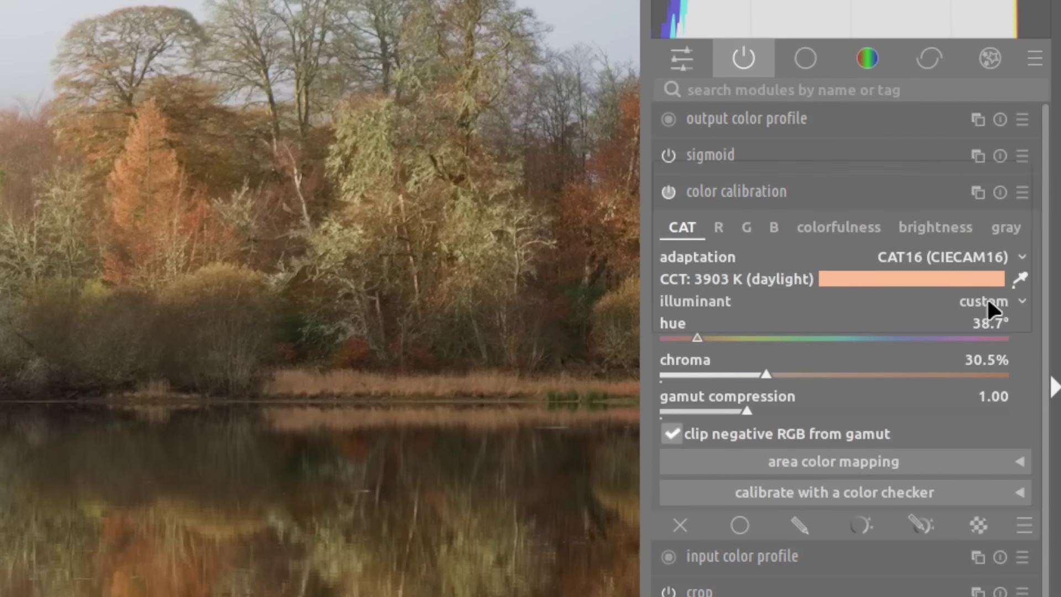
Set the color calibration illuminant to as shot in camera
left_click(987, 301)
left_click(986, 305)
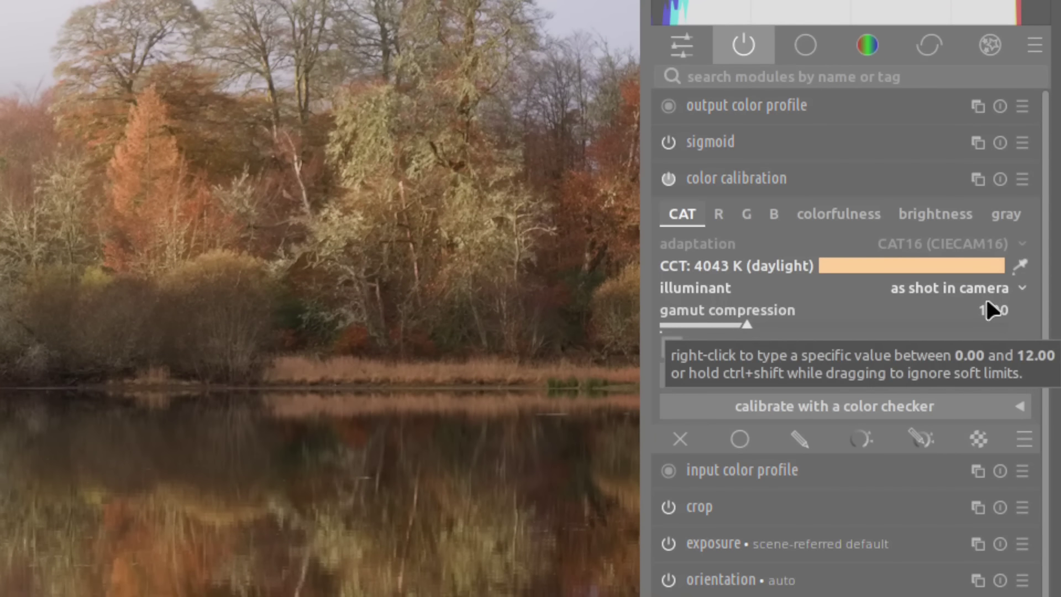
key("shift+z")
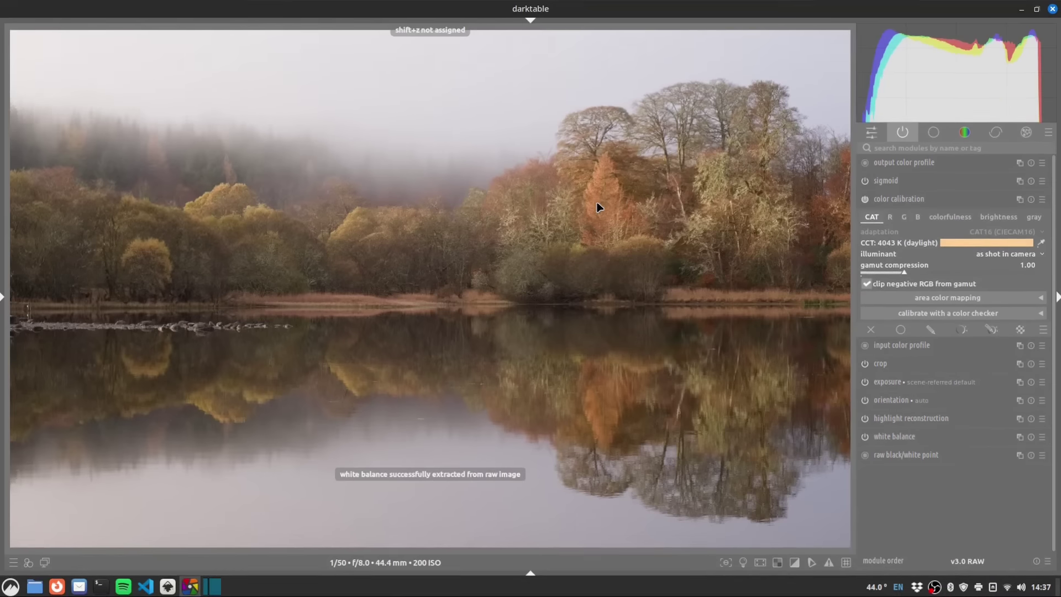
Switch the illuminant to D (daylight) and lower its temperature to about 3972 K
left_click(998, 253)
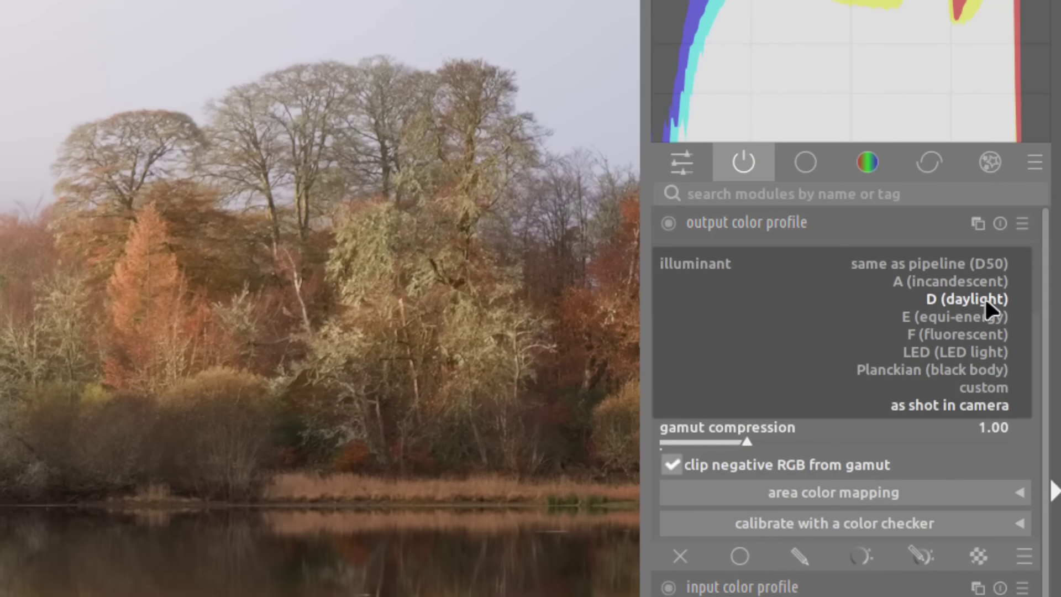
left_click(985, 299)
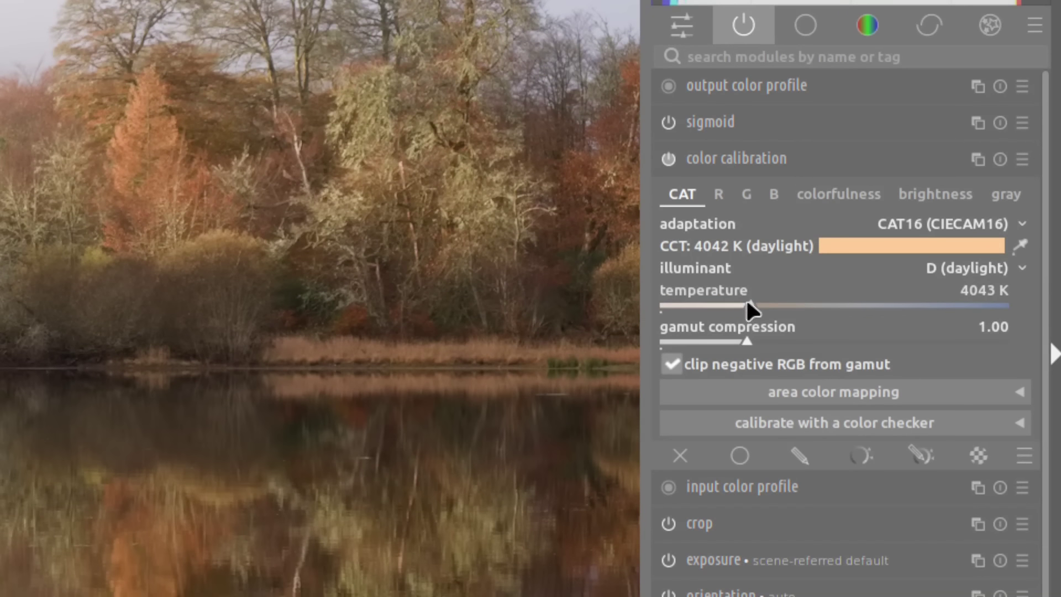
left_click_drag(751, 304, 718, 302)
left_click_drag(902, 272, 894, 272)
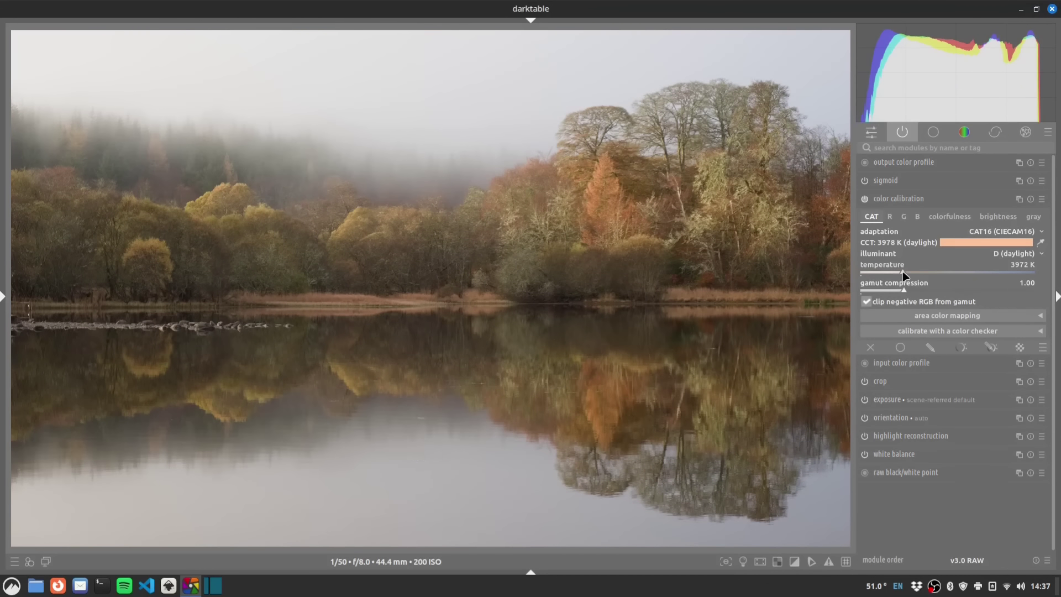
Sample the white balance from the same sky rectangle again and reduce the illuminant's chroma for a warmer tone
left_click(1041, 242)
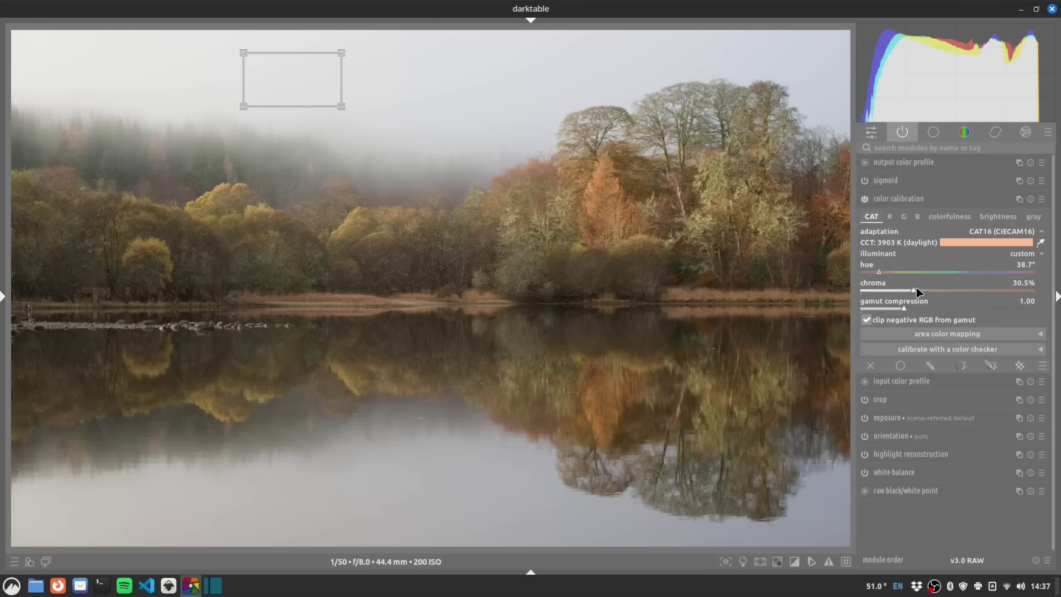
scroll(897, 290, "down", 3)
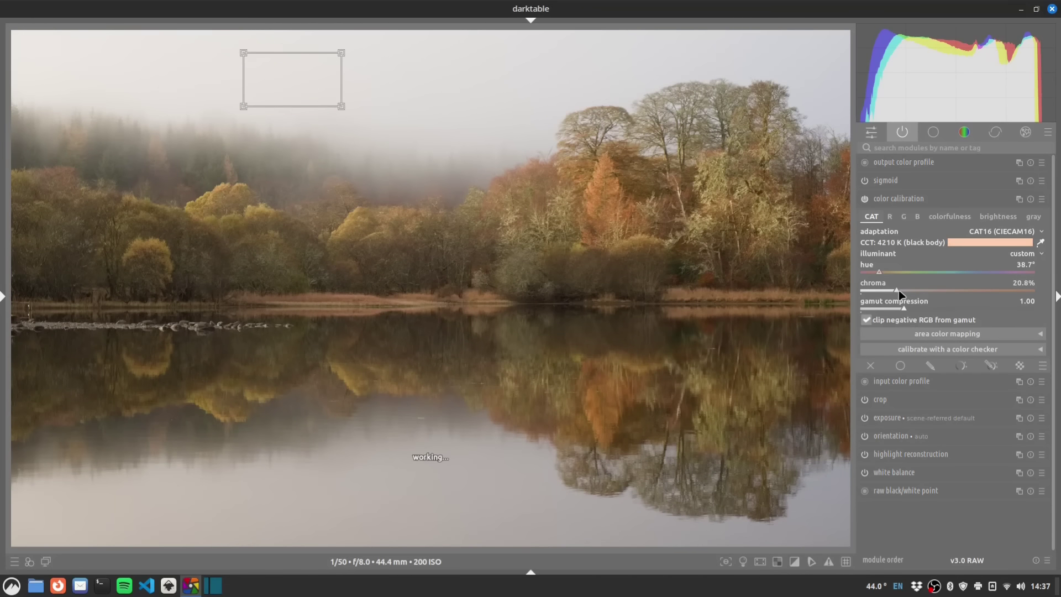
mouse_move(896, 290)
left_mouse_down()
mouse_move(885, 290)
mouse_move(903, 290)
left_mouse_up()
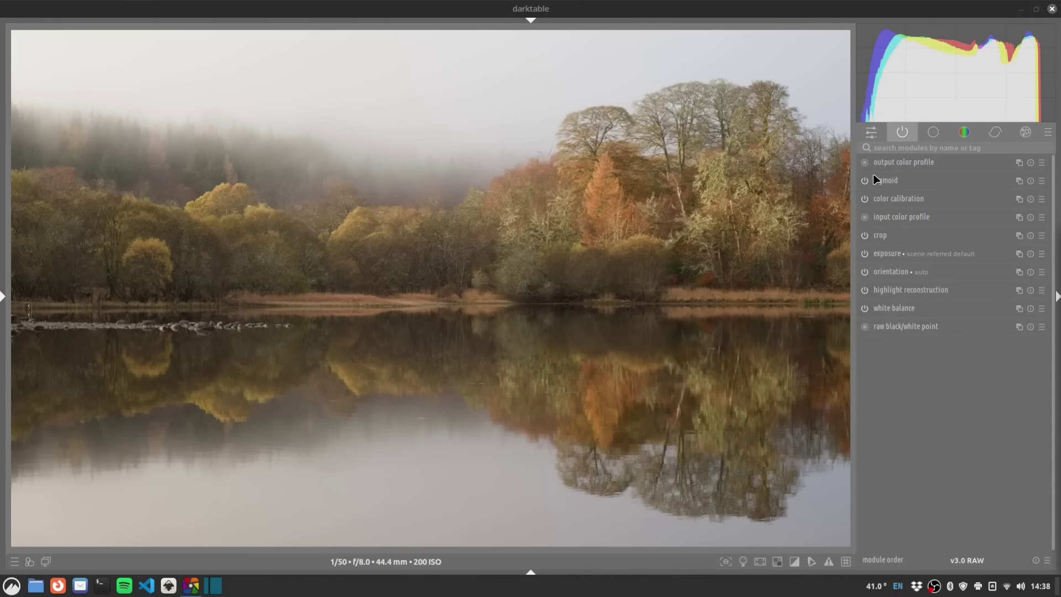
Raise the sigmoid module's contrast to 1.740 and its skew to +0.14
left_click(894, 181)
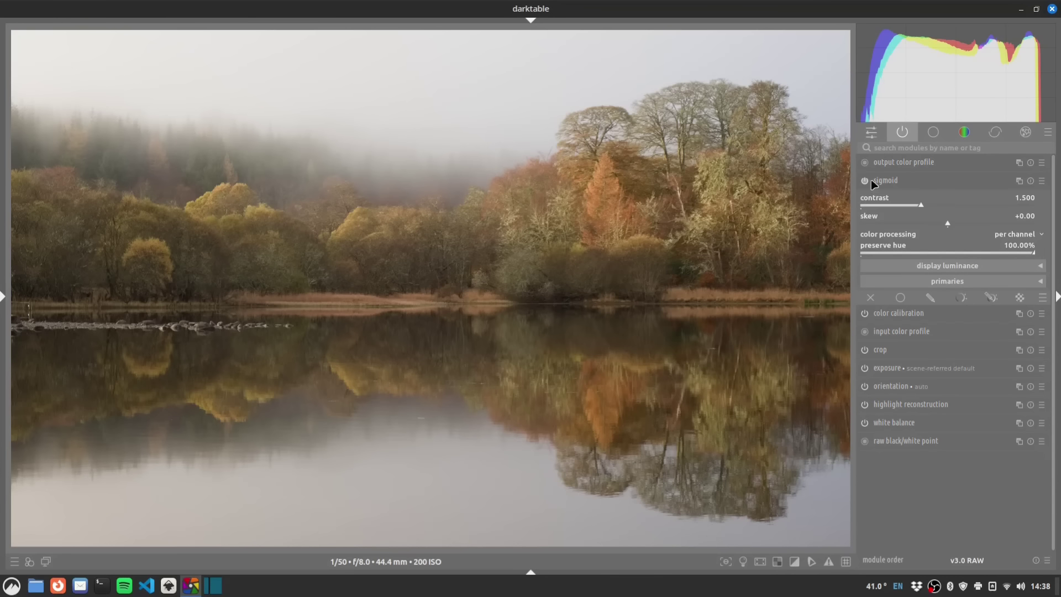
left_click_drag(930, 207, 936, 203)
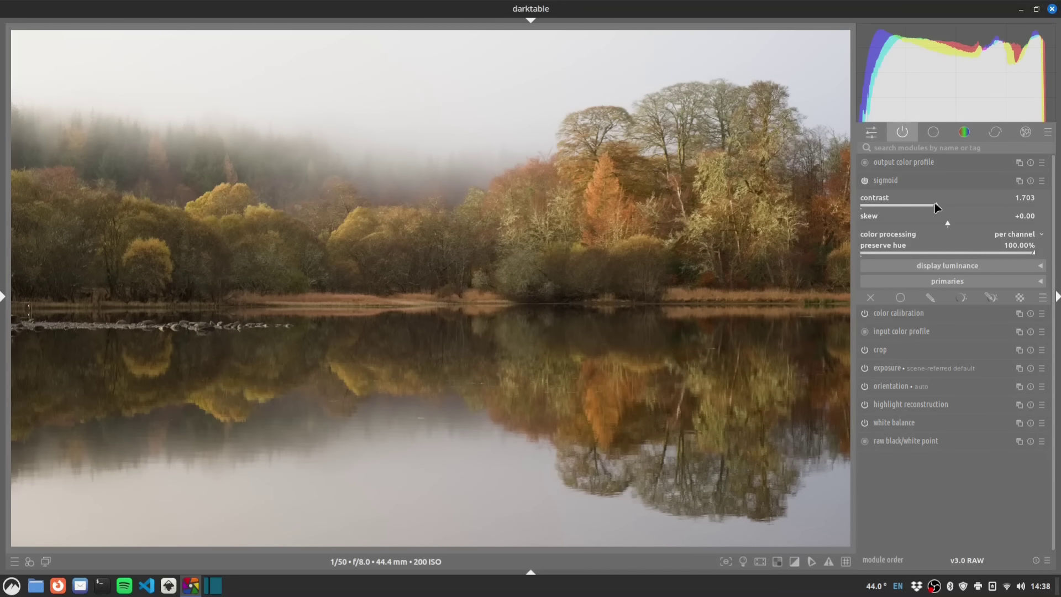
scroll(933, 204, "down", 1)
left_click_drag(936, 203, 936, 204)
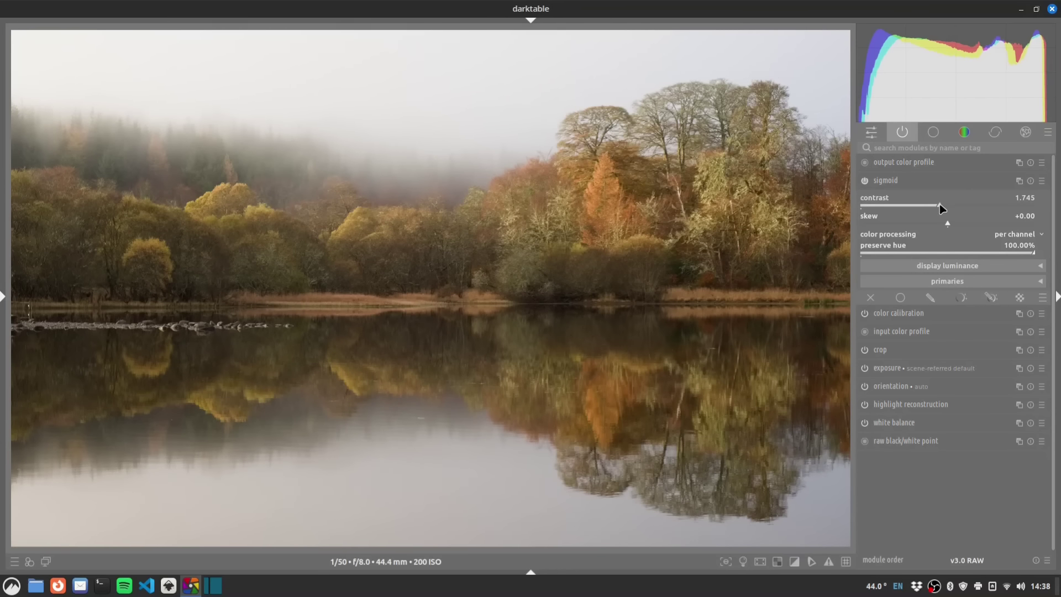
scroll(941, 207, "down", 1)
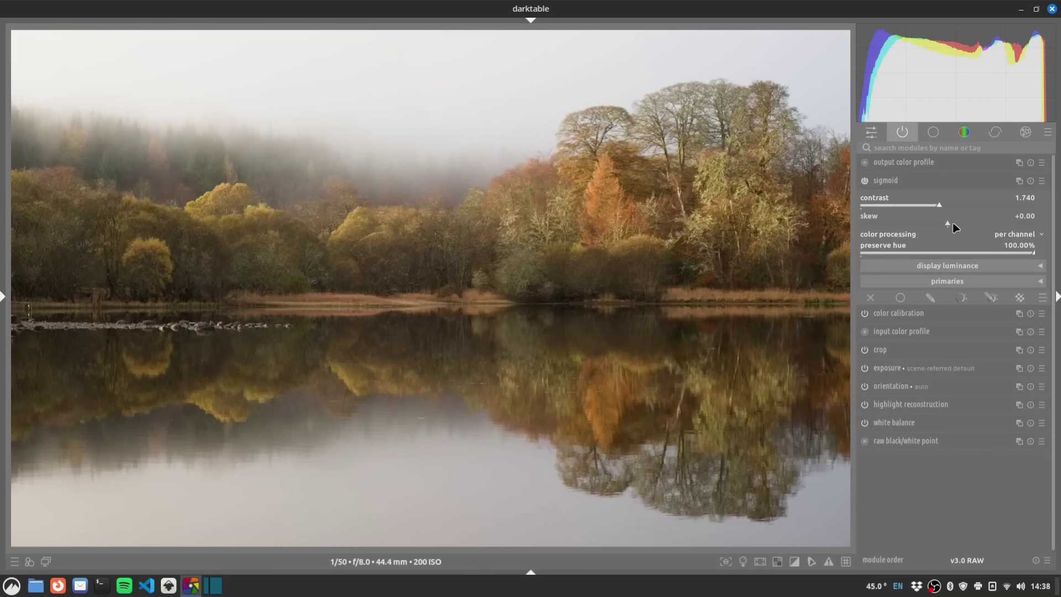
mouse_move(949, 221)
left_mouse_down()
mouse_move(968, 218)
mouse_move(908, 228)
mouse_move(986, 217)
mouse_move(960, 222)
left_mouse_up()
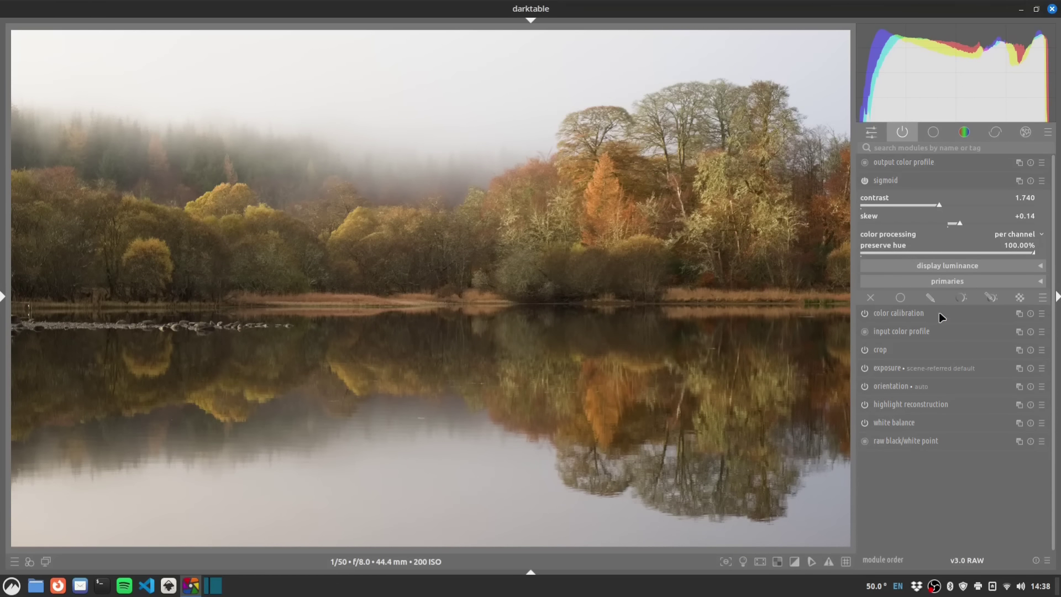
Set sigmoid's display luminance to a target black of 0% and a target white of 100%, and collapse the module
left_click(1040, 268)
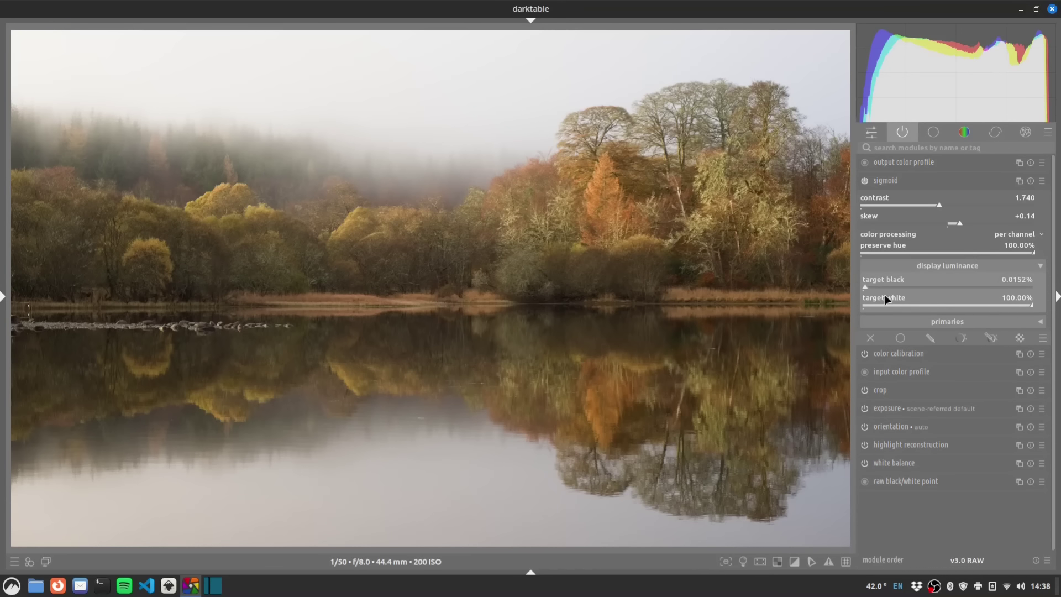
mouse_move(864, 286)
left_mouse_down()
mouse_move(968, 279)
mouse_move(863, 284)
left_mouse_up()
mouse_move(1023, 302)
left_mouse_down()
mouse_move(902, 307)
mouse_move(1042, 305)
left_mouse_up()
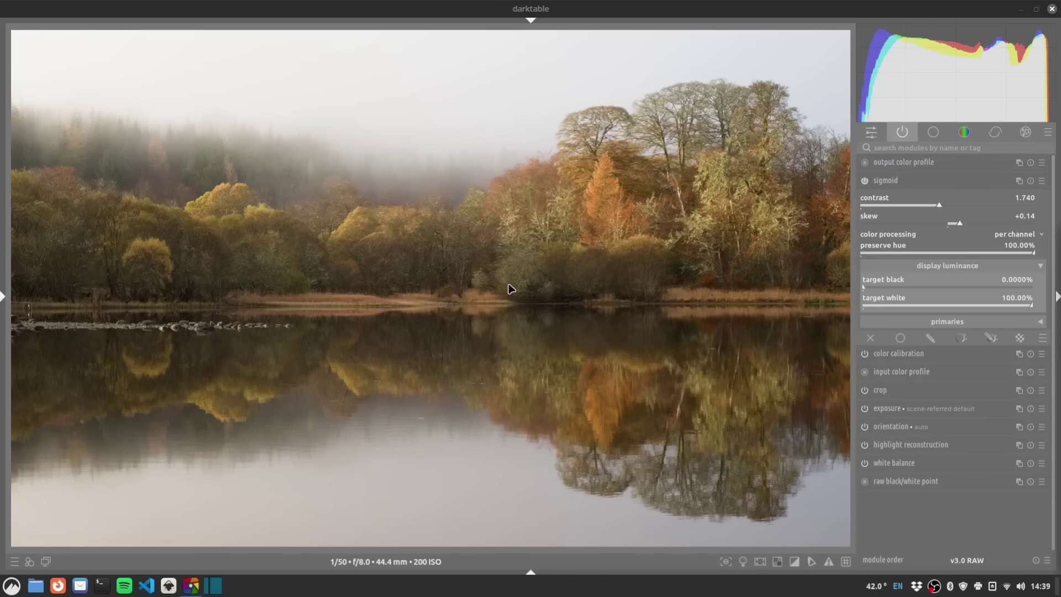
left_click(889, 180)
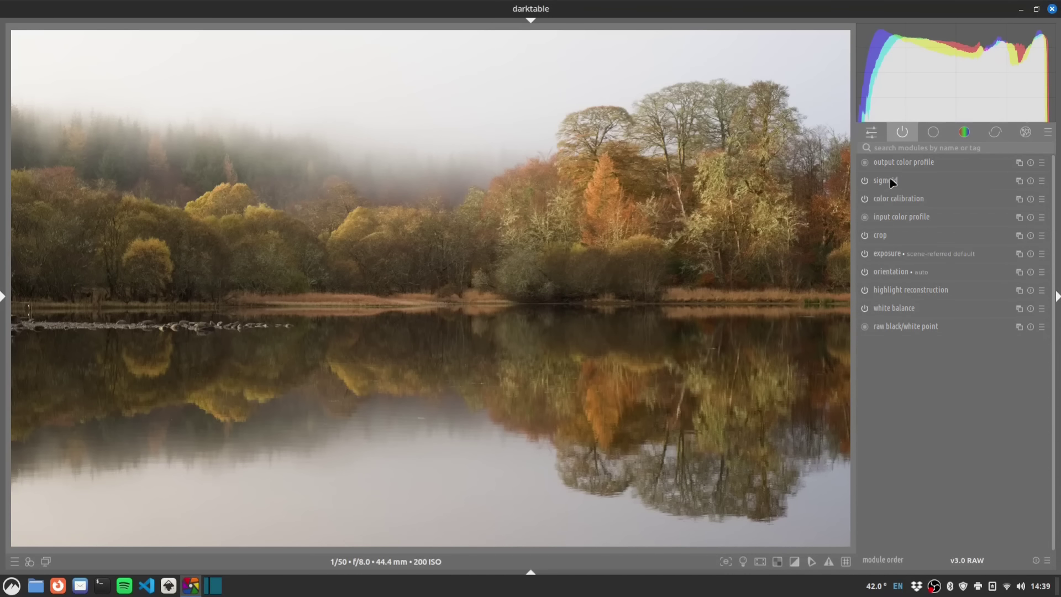
Open the exposure module and compare the photo without and with camera exposure compensation, leaving compensation on
left_click(884, 254)
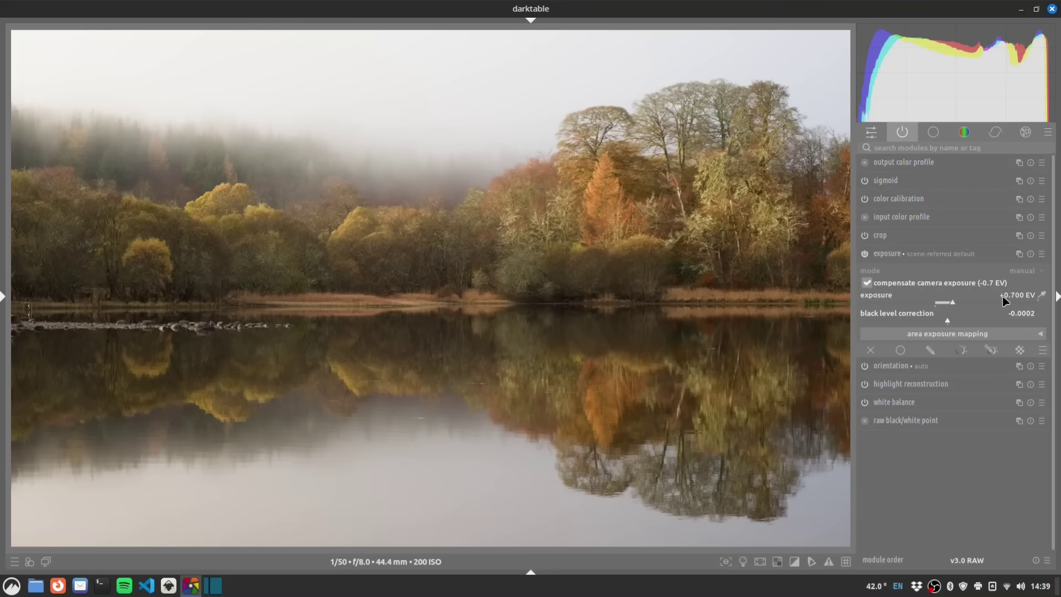
left_click(865, 284)
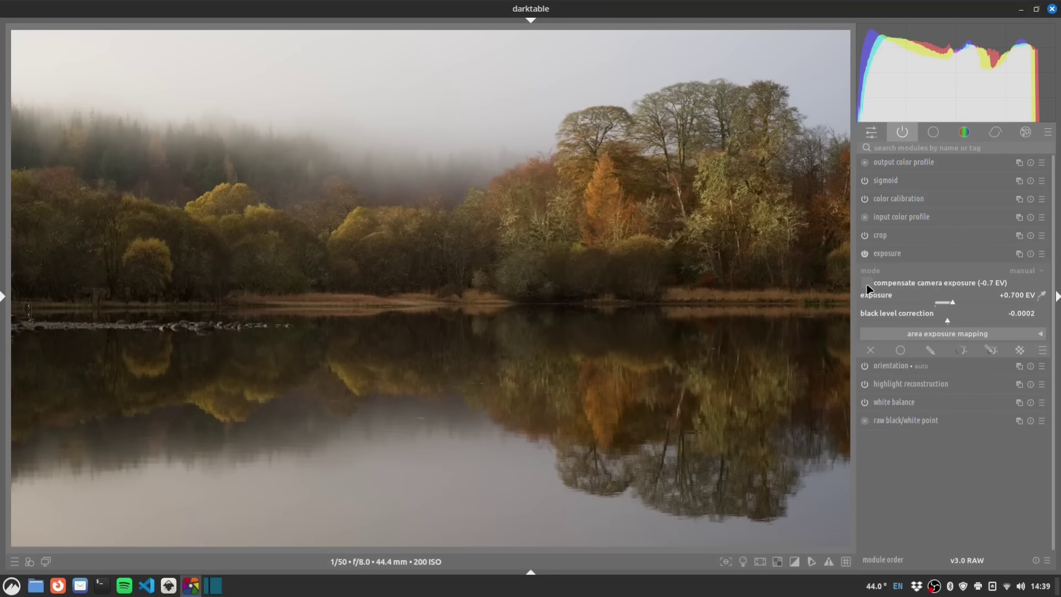
left_click(866, 283)
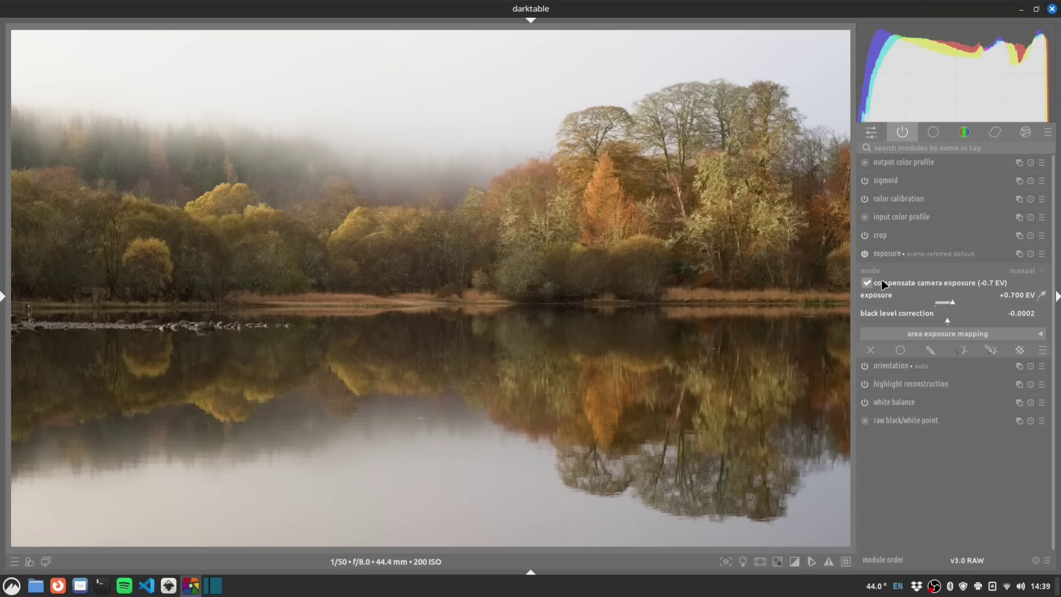
left_click(868, 281)
left_click(867, 283)
Lower the exposure to +0.394 EV and collapse the exposure module
left_click(949, 303)
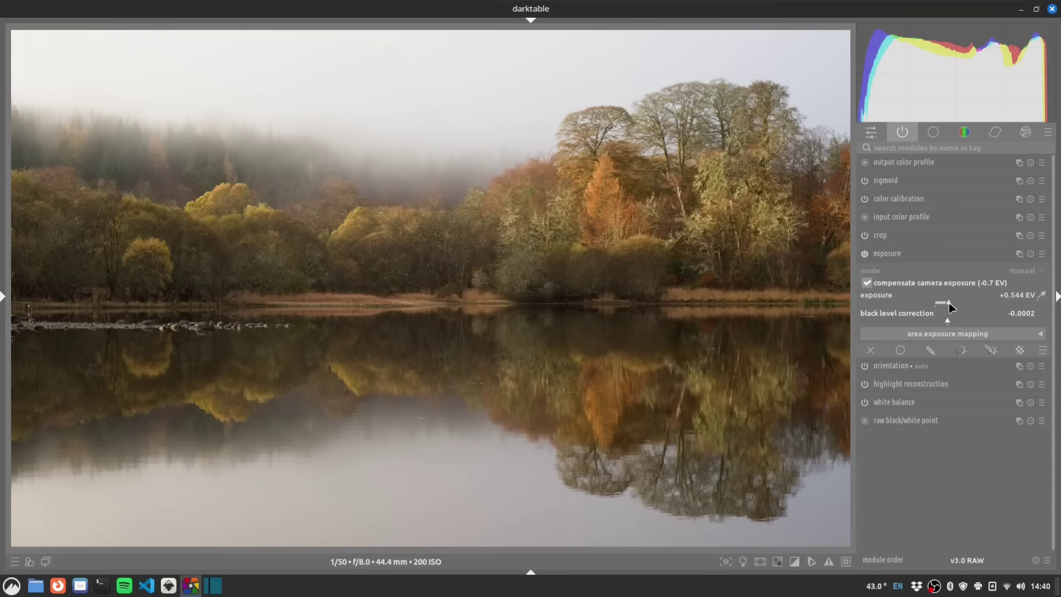
left_click_drag(949, 302, 944, 300)
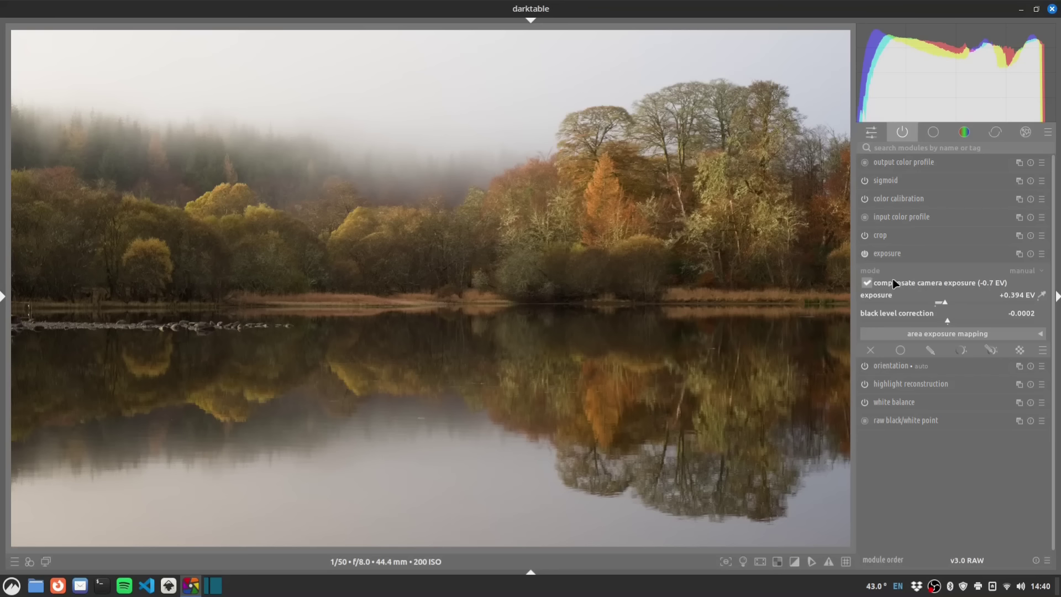
left_click(896, 253)
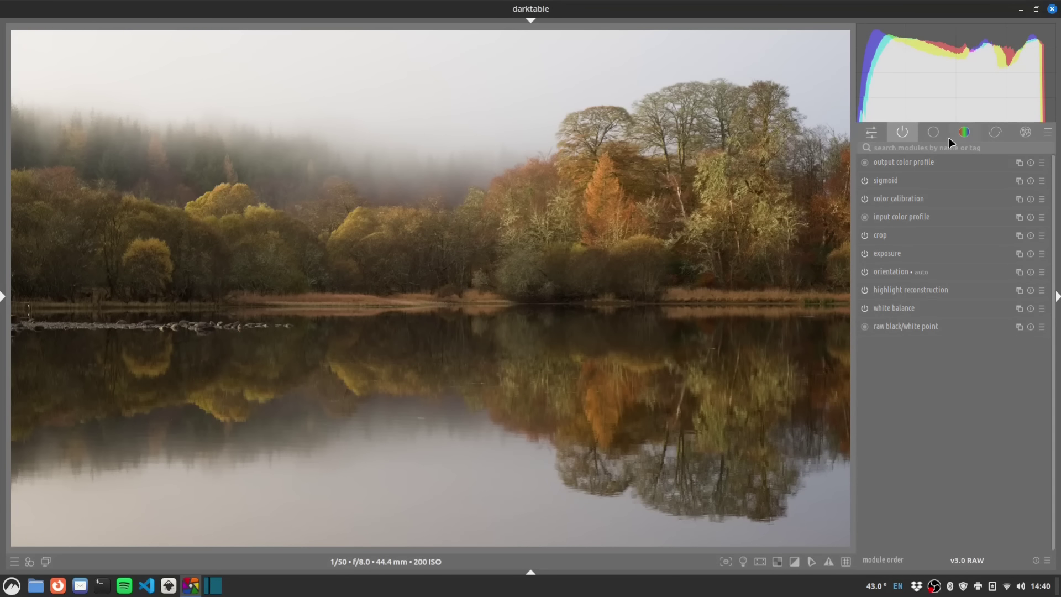
Search the modules for "rgb" and enable color balance rgb
left_click(926, 146)
type("rgb")
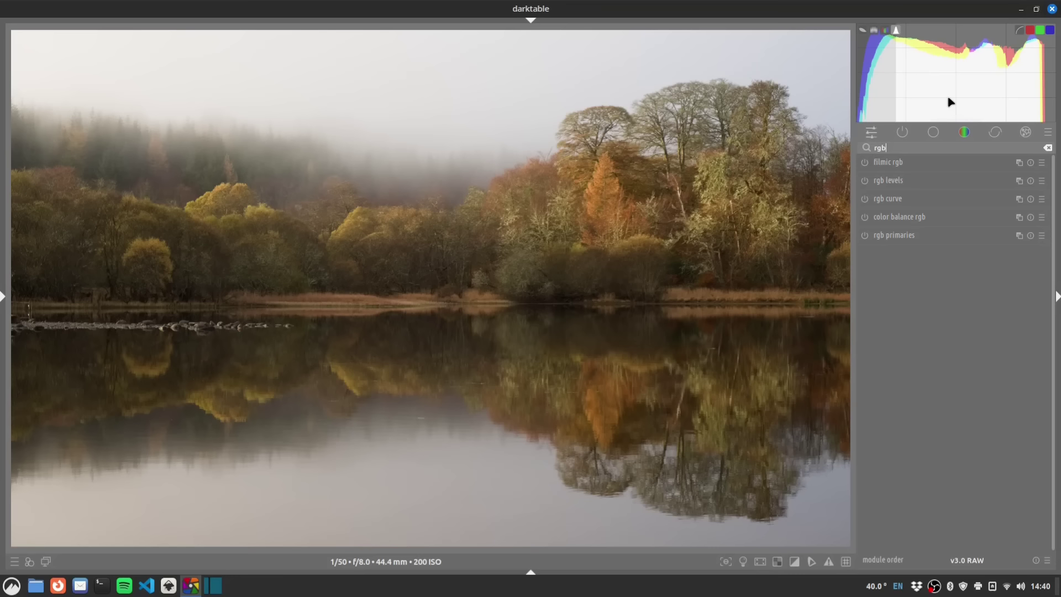
left_click(864, 218)
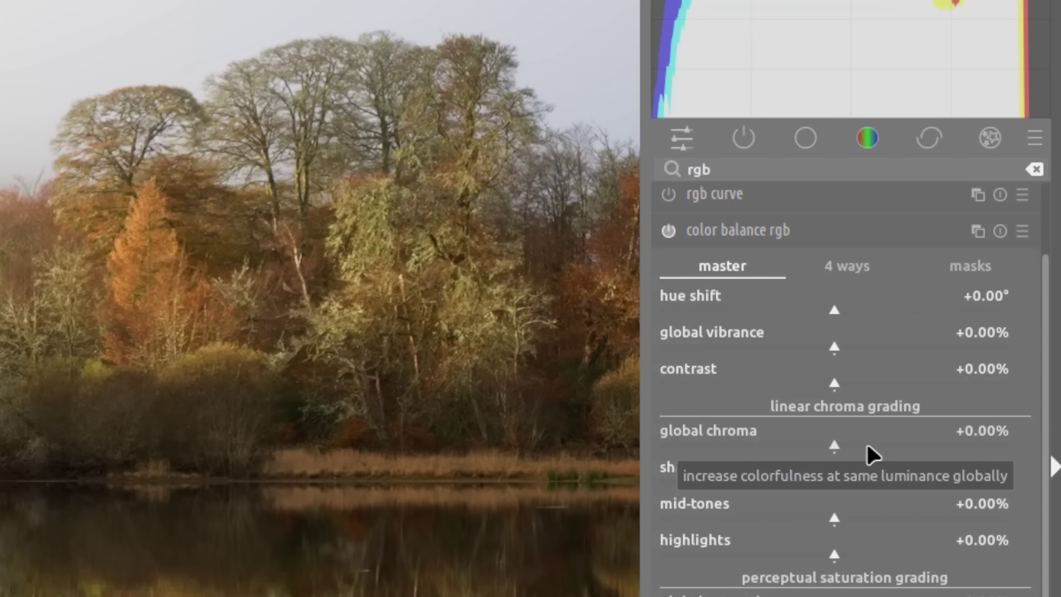
key("shift+z")
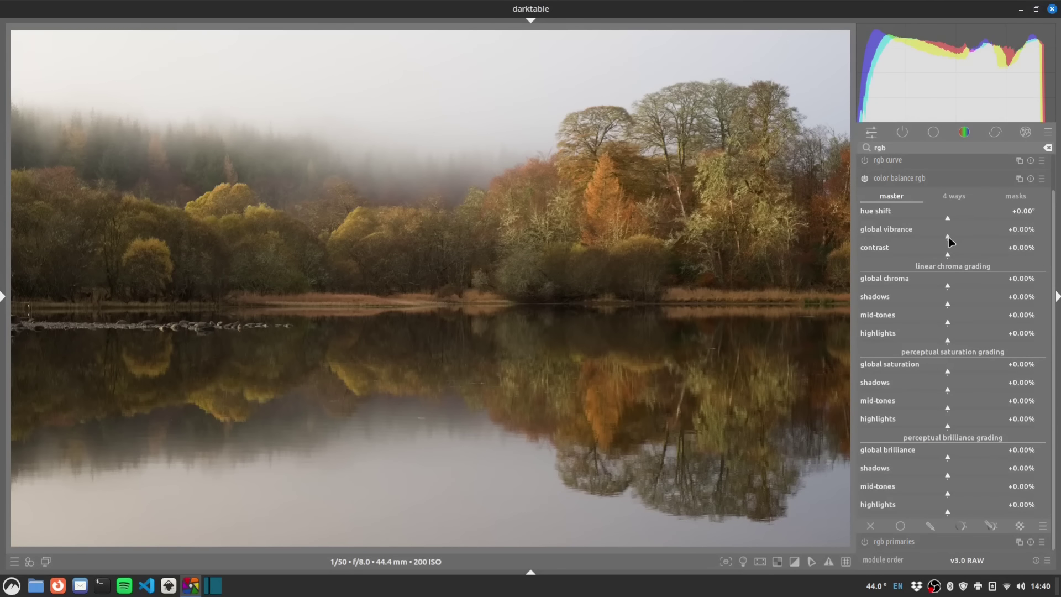
Set the color balance rgb global vibrance to +7.28% and contrast to +3.92%
left_click(960, 237)
scroll(960, 237, "down", 1)
left_click(958, 251)
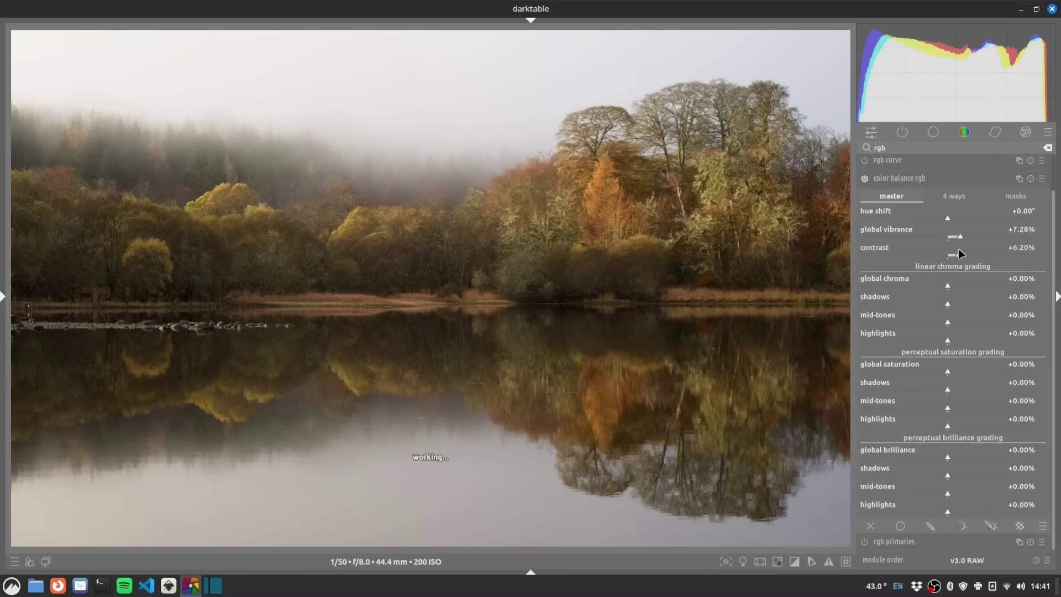
left_click(954, 250)
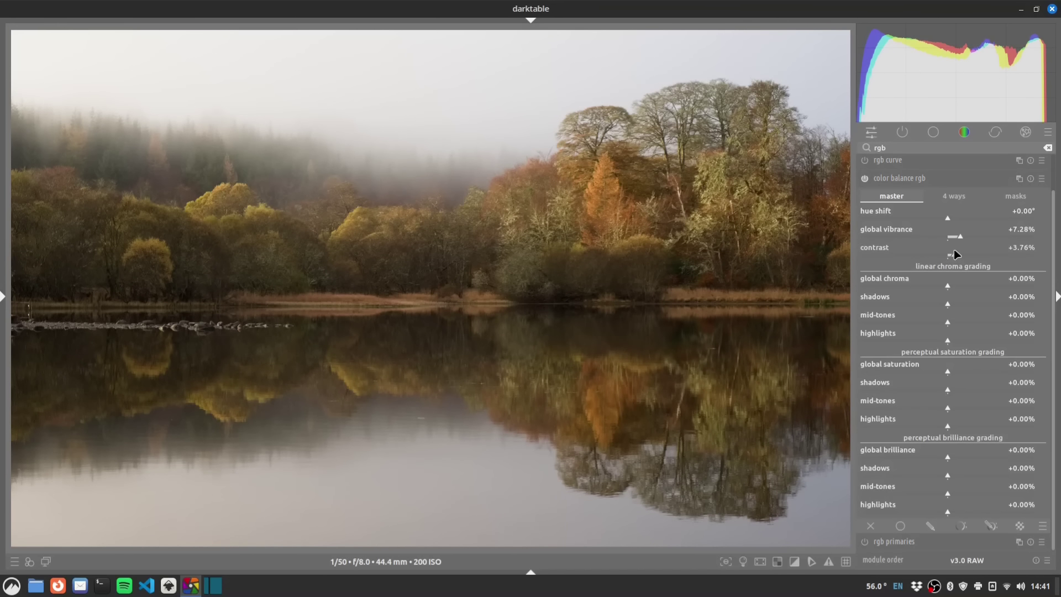
scroll(954, 250, "up", 1)
Try a global chroma of +50% and a shadows chroma of -100%, resetting each one
left_click_drag(951, 288, 1041, 291)
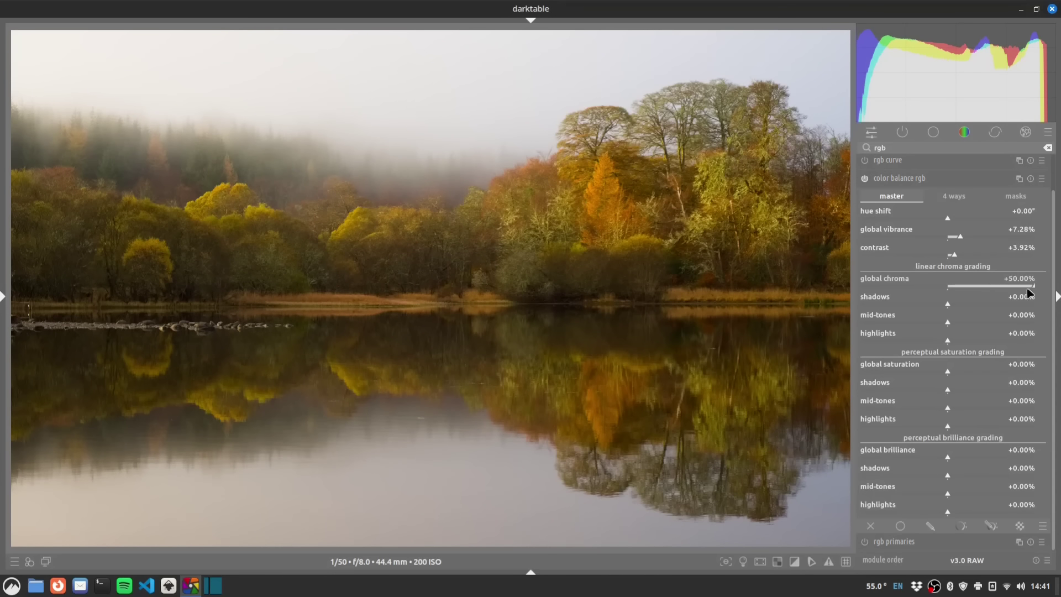
double_click(1028, 293)
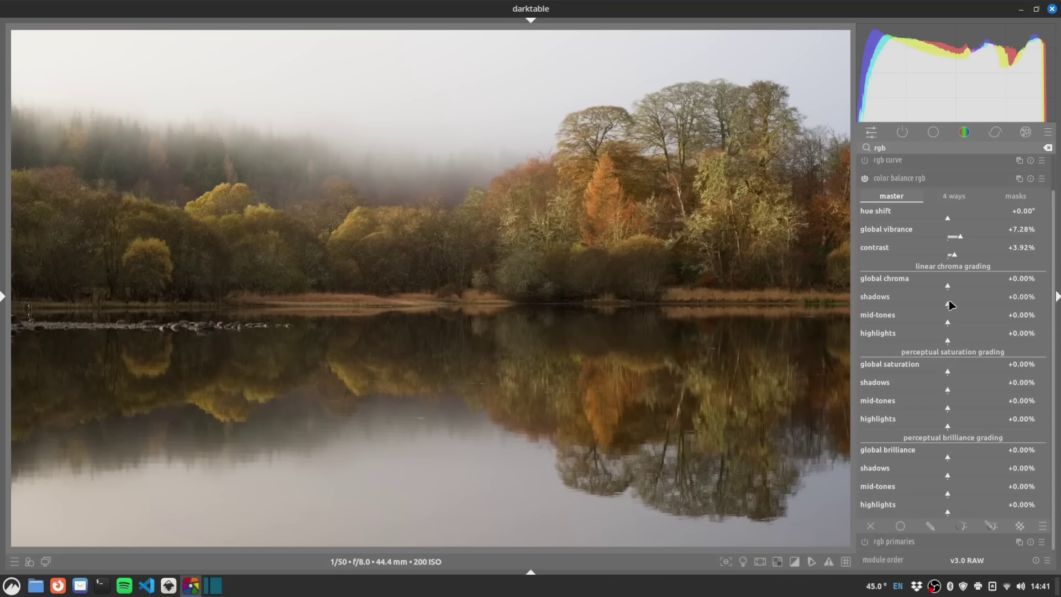
left_click_drag(950, 305, 821, 308)
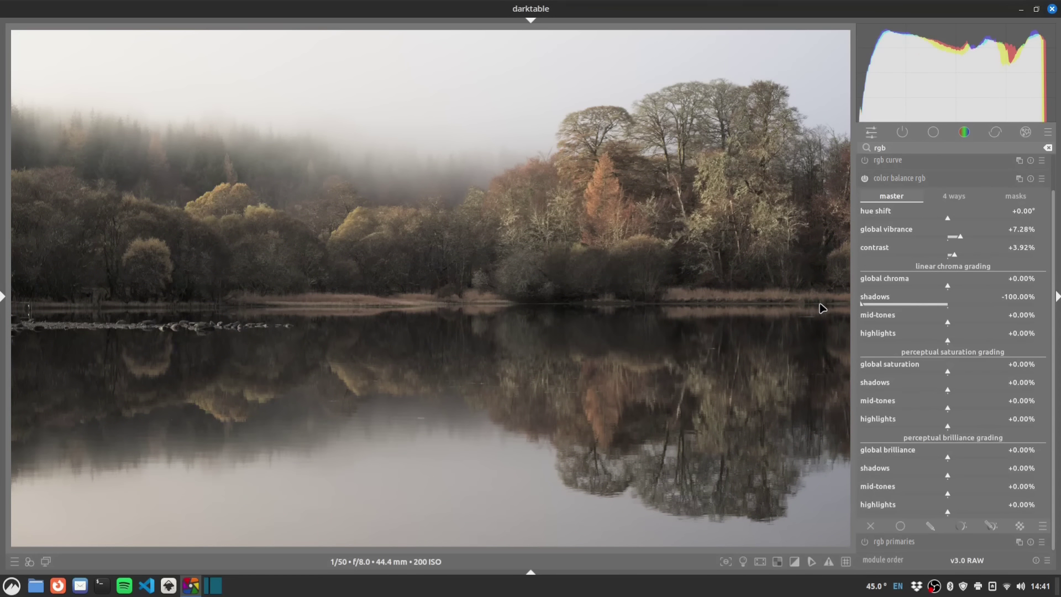
double_click(947, 304)
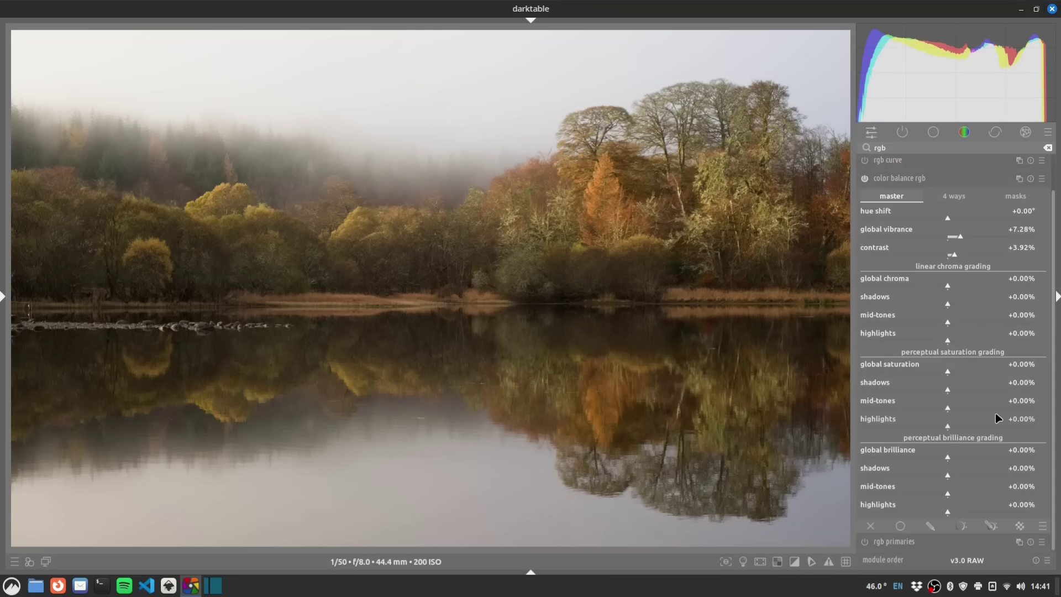
Set the perceptual saturation to +11.36% for shadows, +6.91% for mid-tones and +2.85% for highlights
left_click(958, 390)
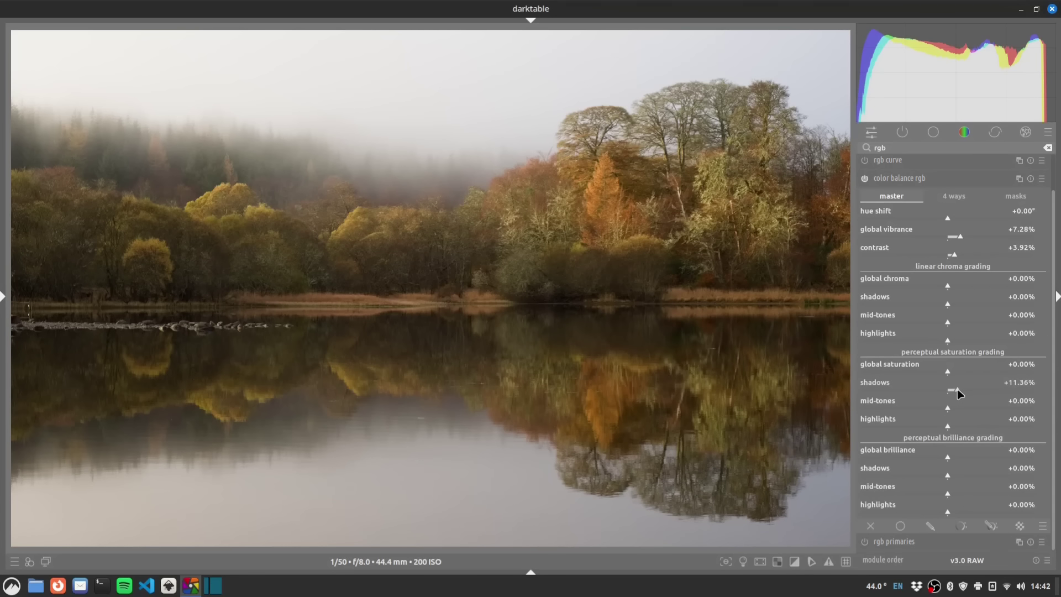
left_click(952, 408)
left_click(954, 413)
left_click_drag(953, 411, 957, 422)
left_click(950, 426)
Set the perceptual brilliance to -19.23% for shadows, -16.21% for mid-tones and +18.31% for highlights, and collapse color balance rgb
left_click_drag(946, 475, 906, 476)
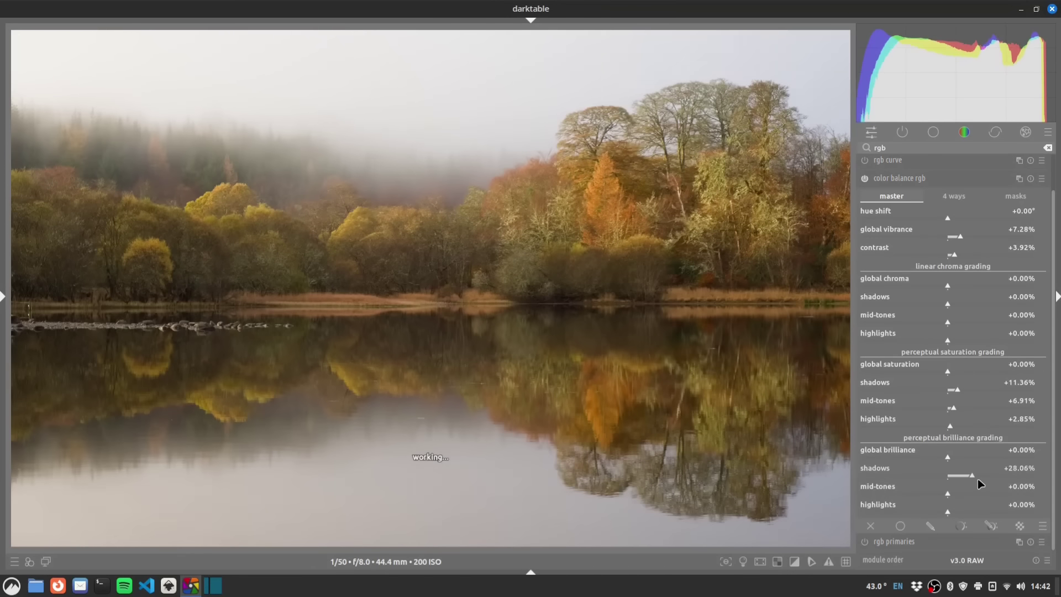
left_click_drag(972, 482, 942, 482)
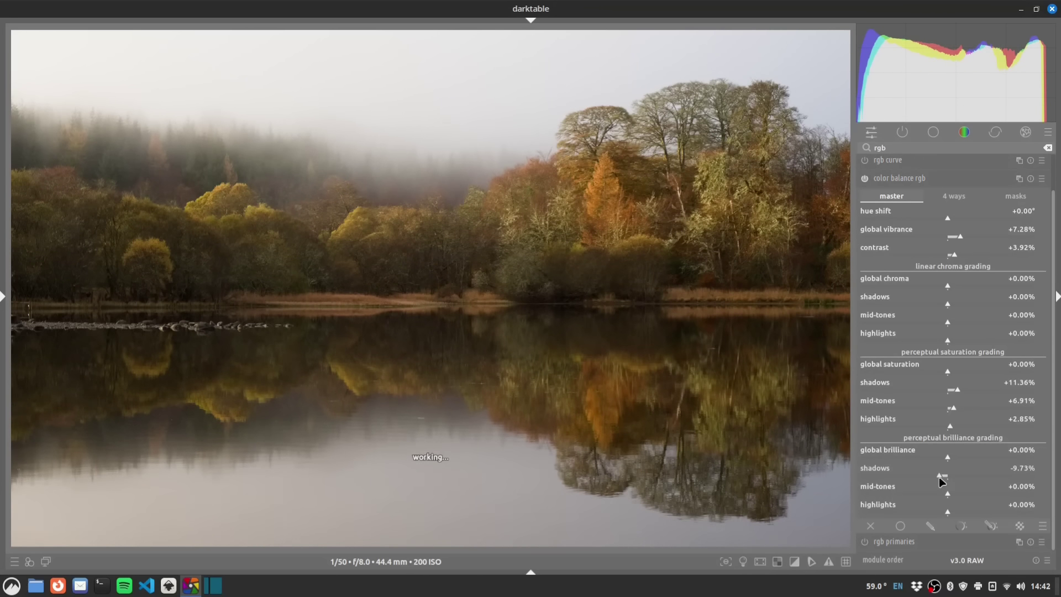
left_click_drag(940, 477, 933, 505)
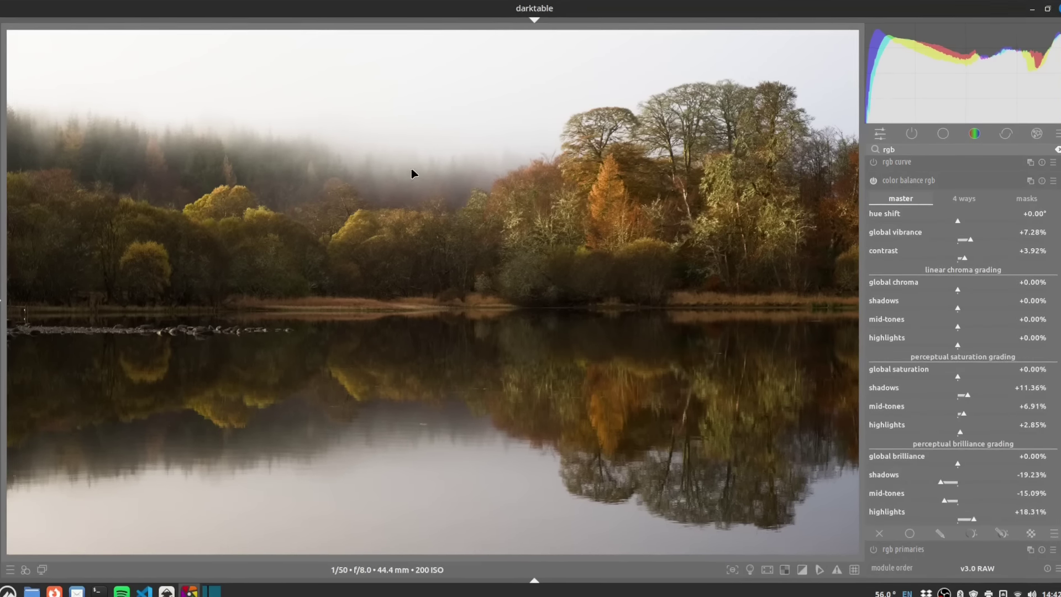
key("shift+z")
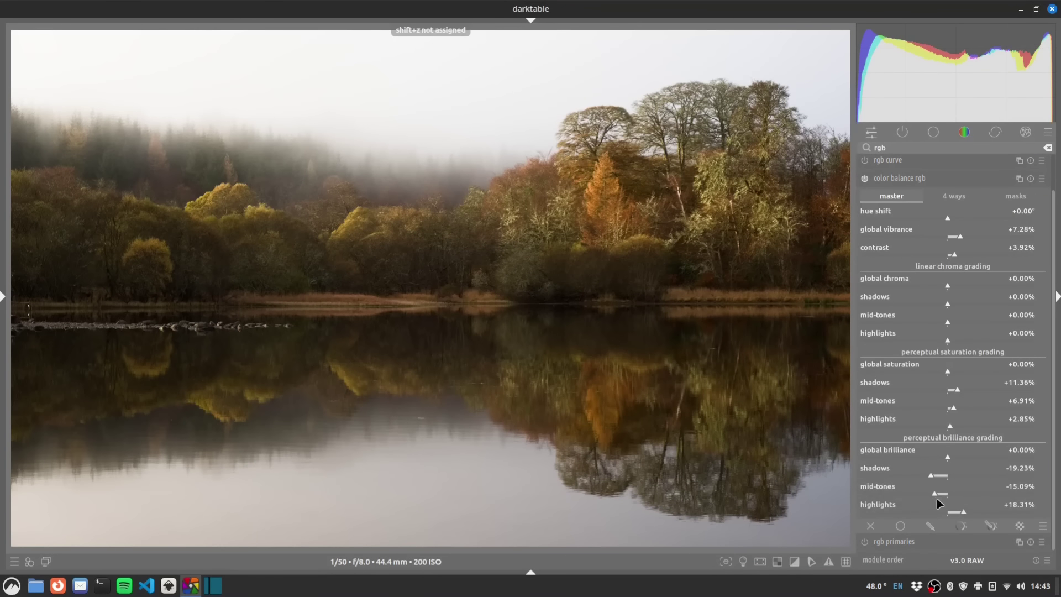
mouse_move(936, 498)
left_mouse_down()
mouse_move(957, 492)
mouse_move(933, 493)
left_mouse_up()
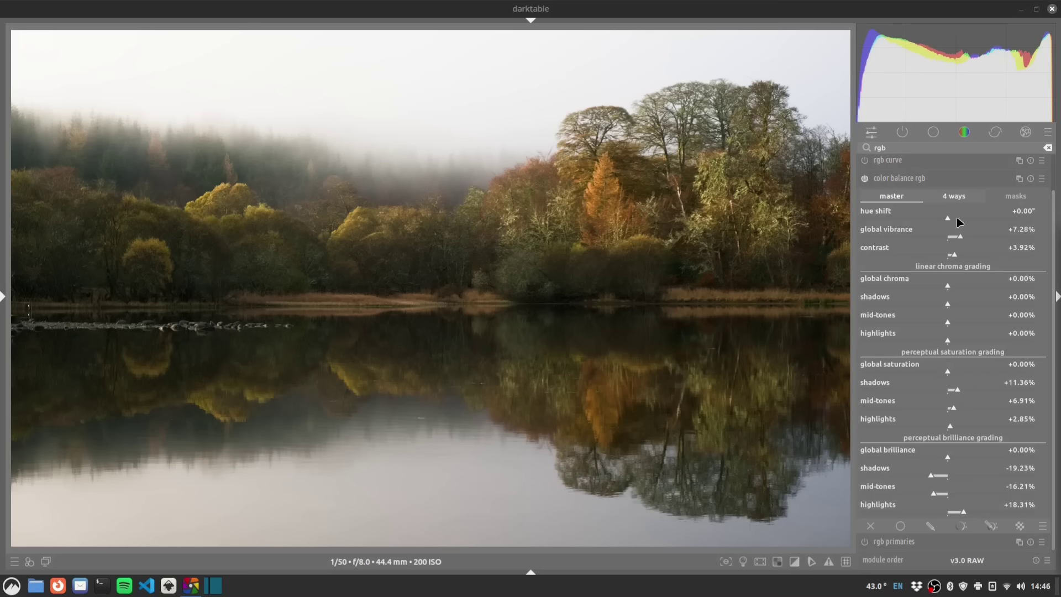
left_click(901, 179)
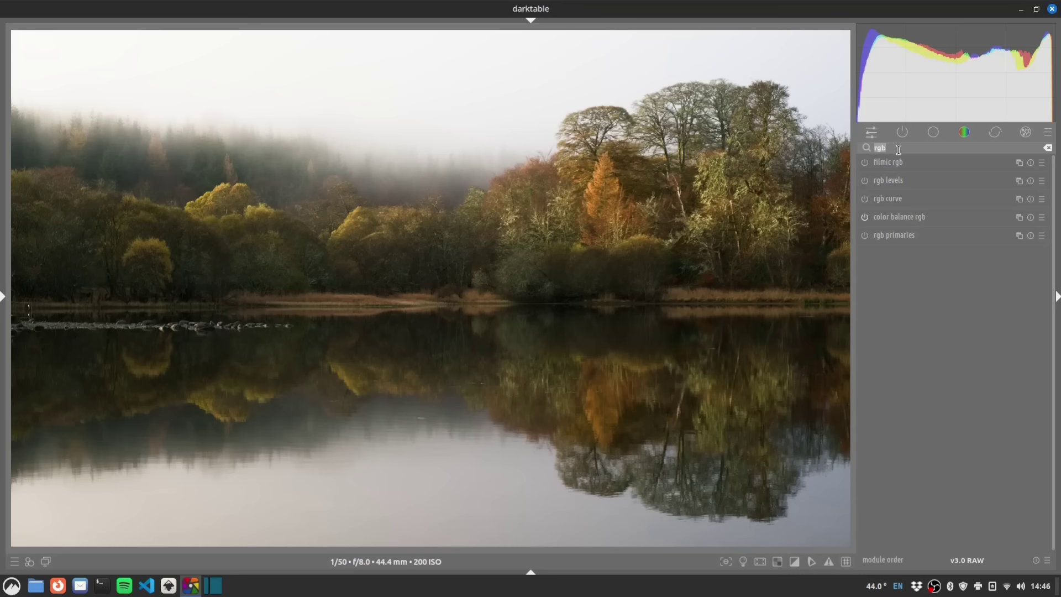
Search the modules for "cont" and enable the contrast equalizer
type("cont")
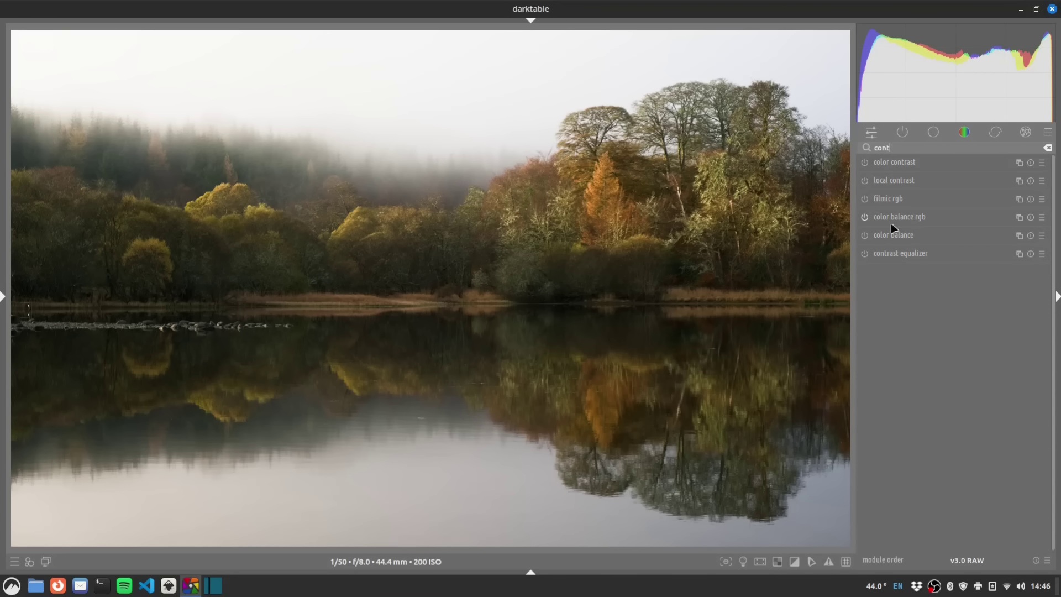
left_click(943, 252)
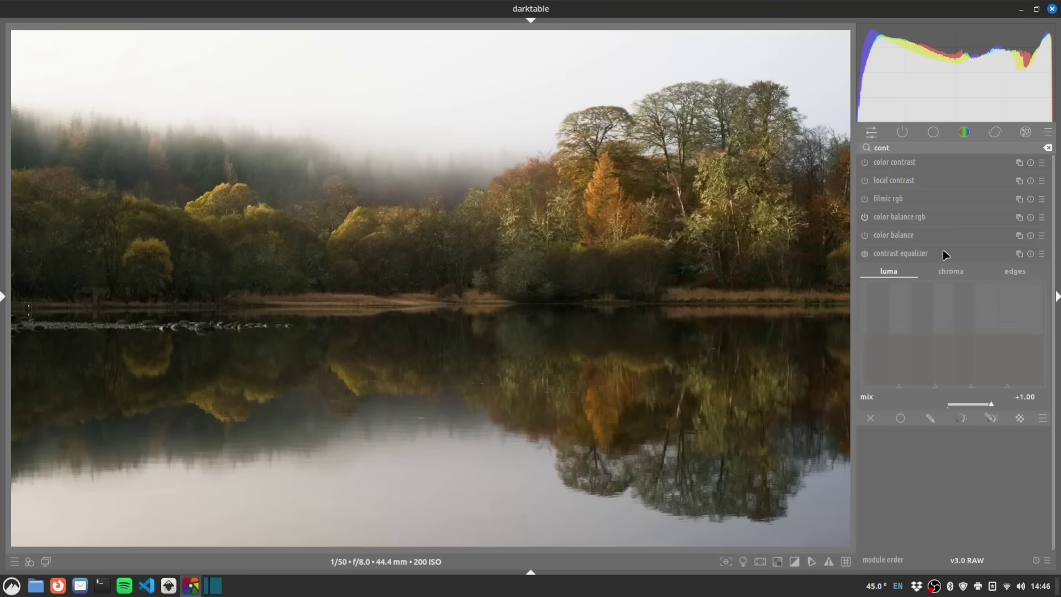
left_click(865, 253)
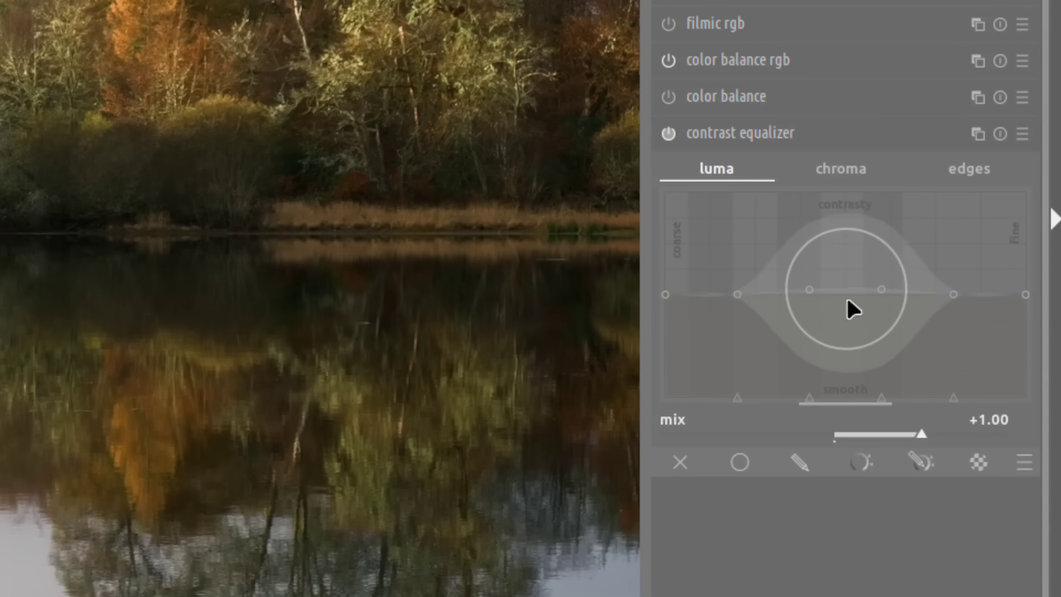
Try shifting the contrast equalizer's luma curve at the middle and coarse scales, resetting it after each attempt
mouse_move(848, 305)
left_mouse_down()
mouse_move(839, 256)
mouse_move(846, 339)
mouse_move(854, 214)
mouse_move(846, 348)
mouse_move(838, 263)
mouse_move(827, 367)
mouse_move(817, 270)
mouse_move(813, 322)
mouse_move(831, 268)
mouse_move(836, 305)
left_mouse_up()
double_click(833, 312)
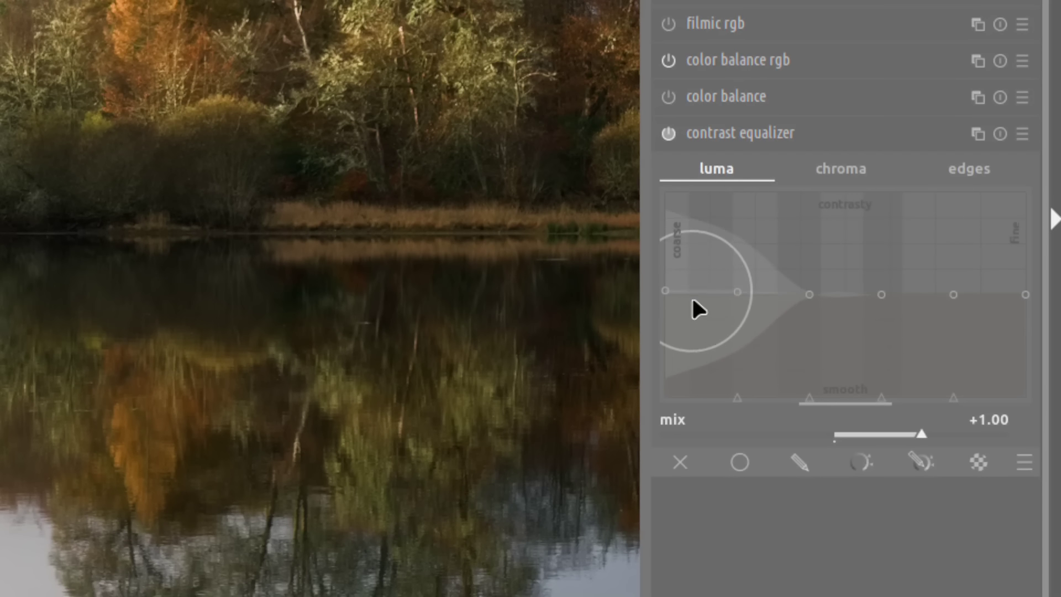
left_click_drag(693, 301, 695, 323)
double_click(695, 325)
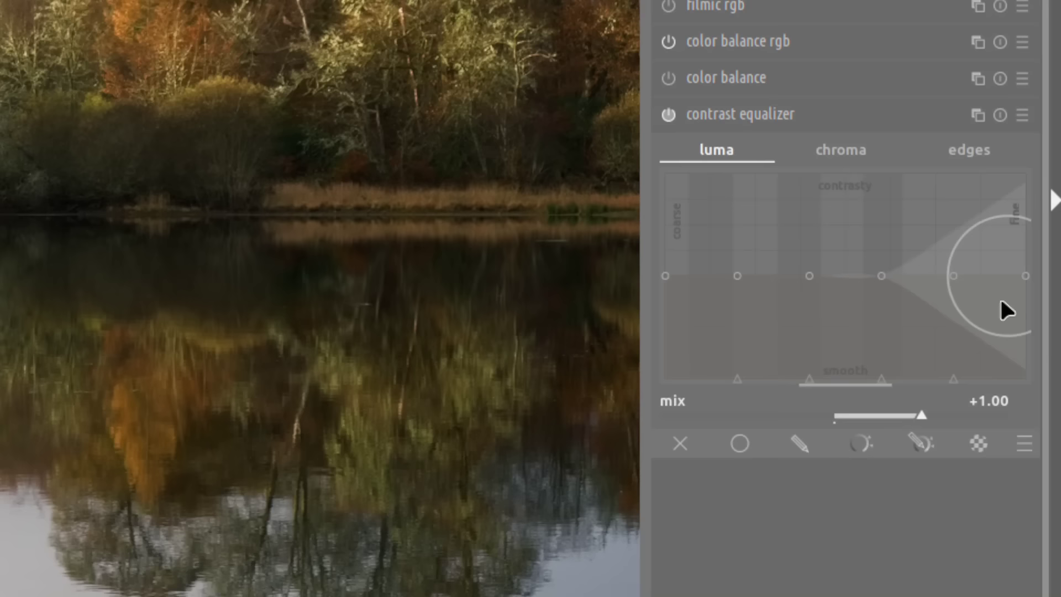
Try raising the contrast equalizer's luma curve at the fine scales and reset it
mouse_move(990, 301)
left_mouse_down()
mouse_move(1007, 217)
mouse_move(995, 283)
left_mouse_up()
double_click(992, 326)
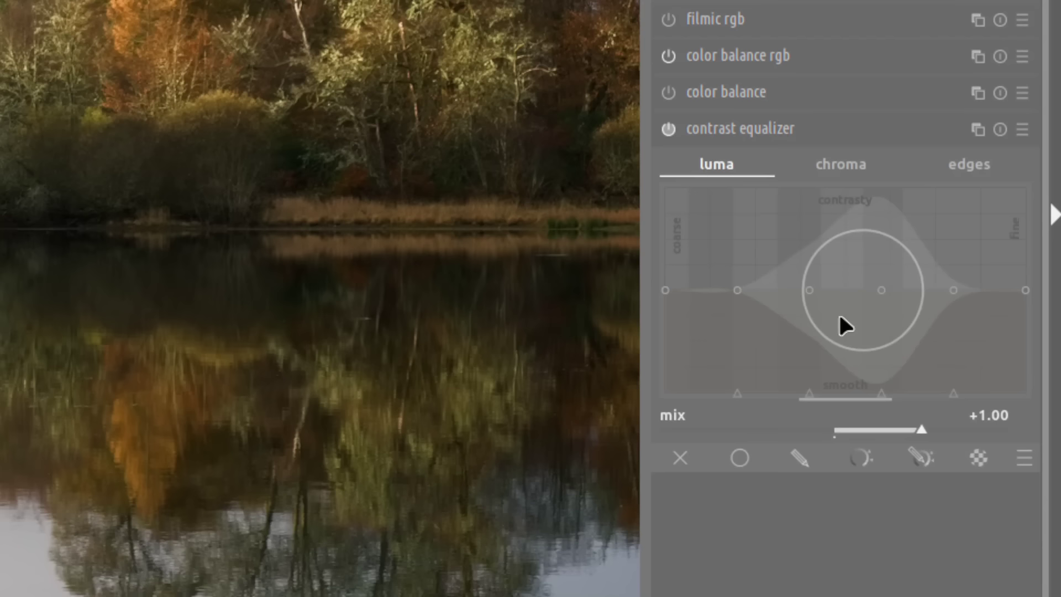
Widen the luma curve's adjustment radius to span all scales and lower the whole curve slightly below neutral
scroll(839, 282, "down", 6)
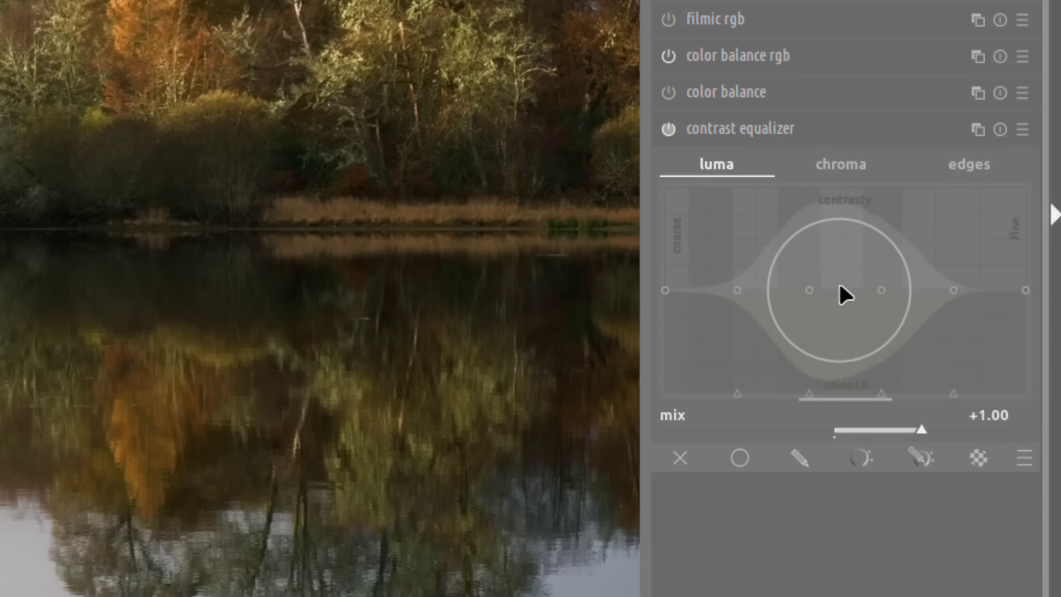
scroll(839, 286, "down", 8)
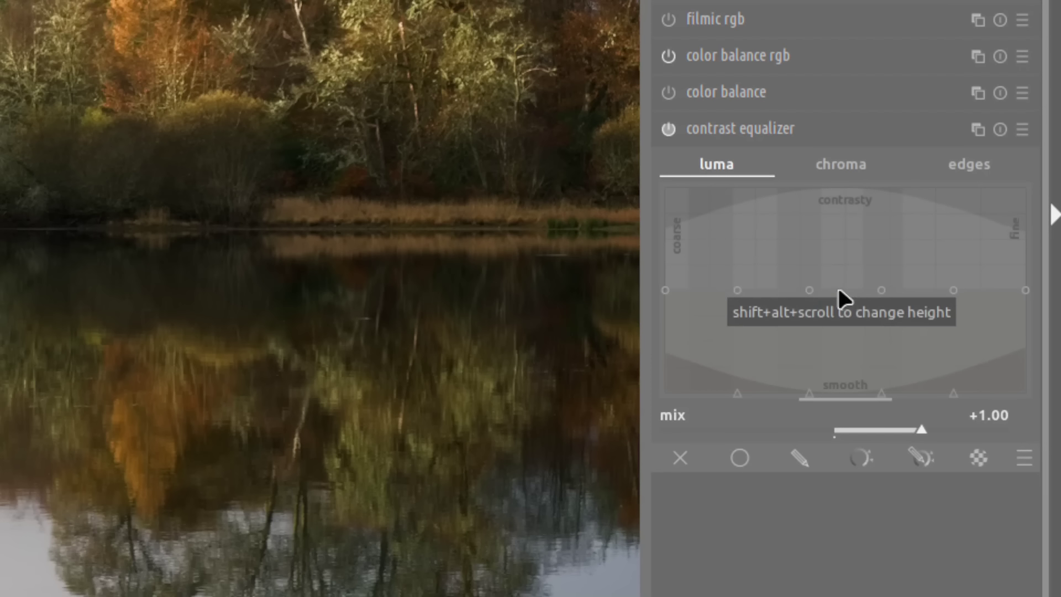
mouse_move(841, 292)
left_mouse_down()
mouse_move(841, 280)
mouse_move(842, 300)
left_mouse_up()
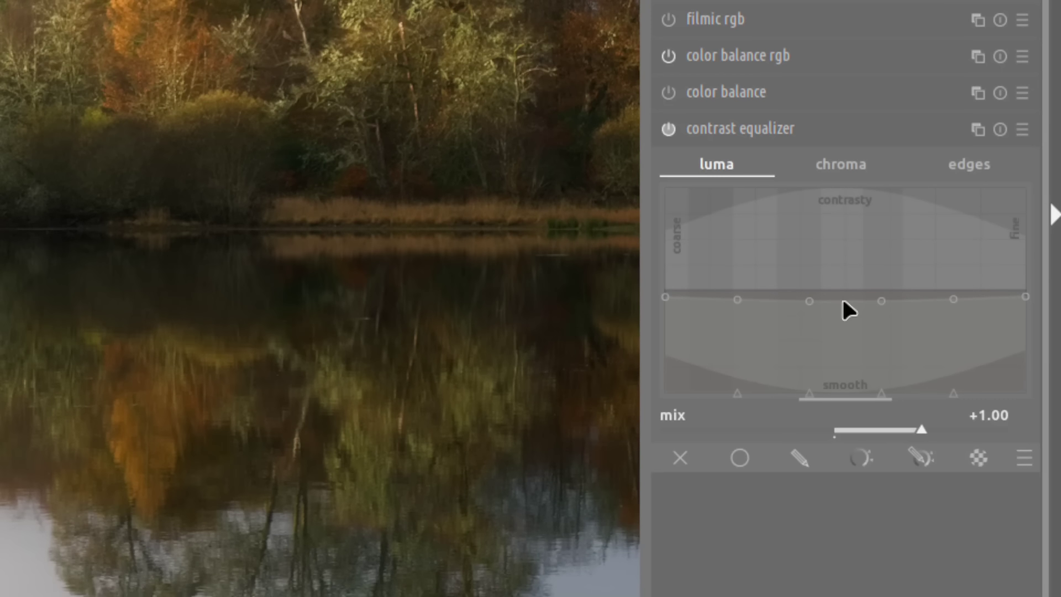
double_click(843, 301)
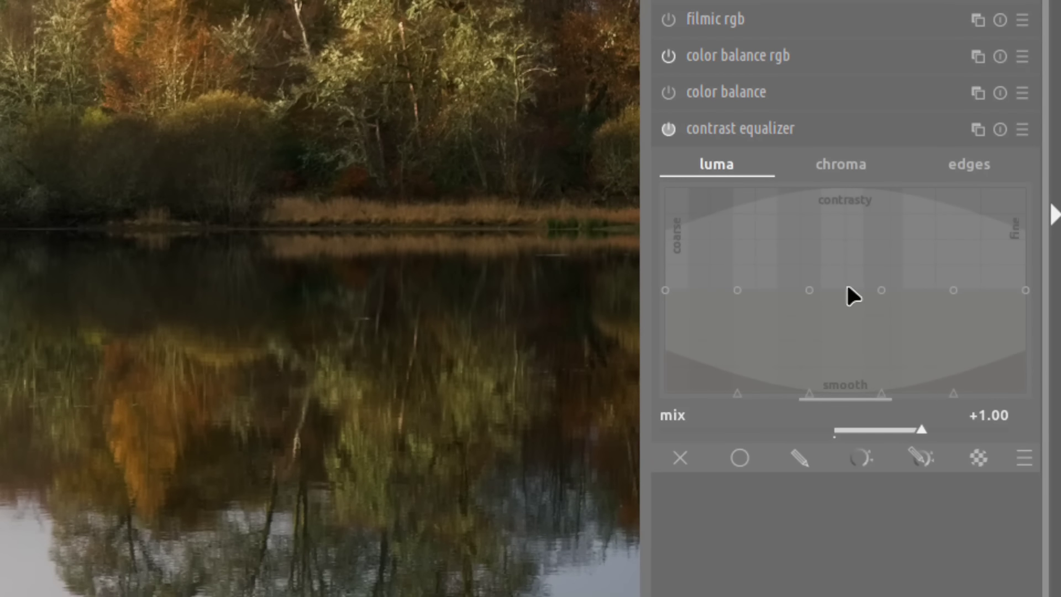
key("shift+z")
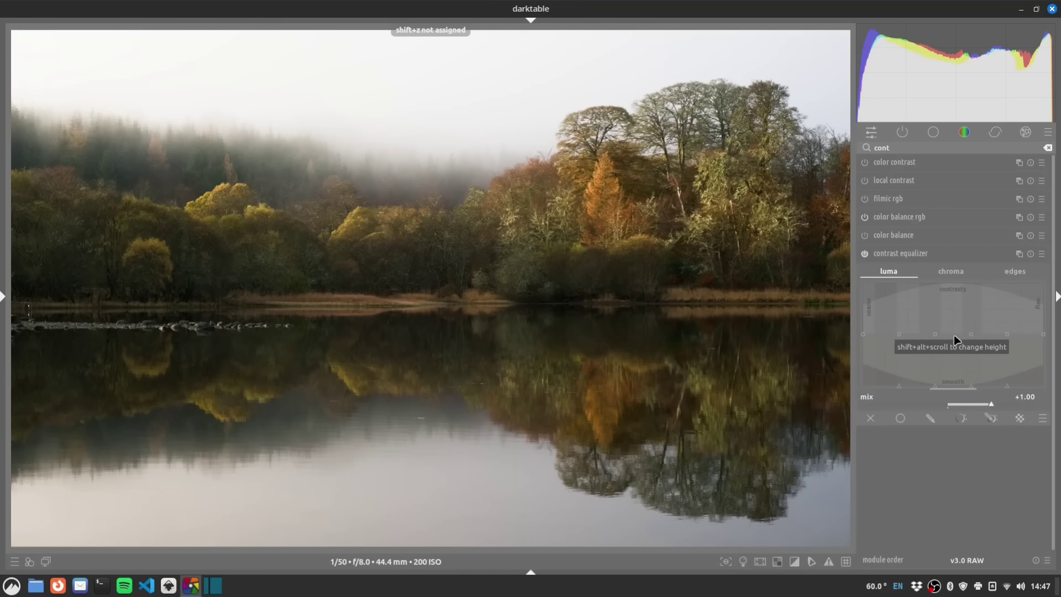
mouse_move(953, 334)
left_mouse_down()
mouse_move(949, 293)
mouse_move(950, 336)
left_mouse_up()
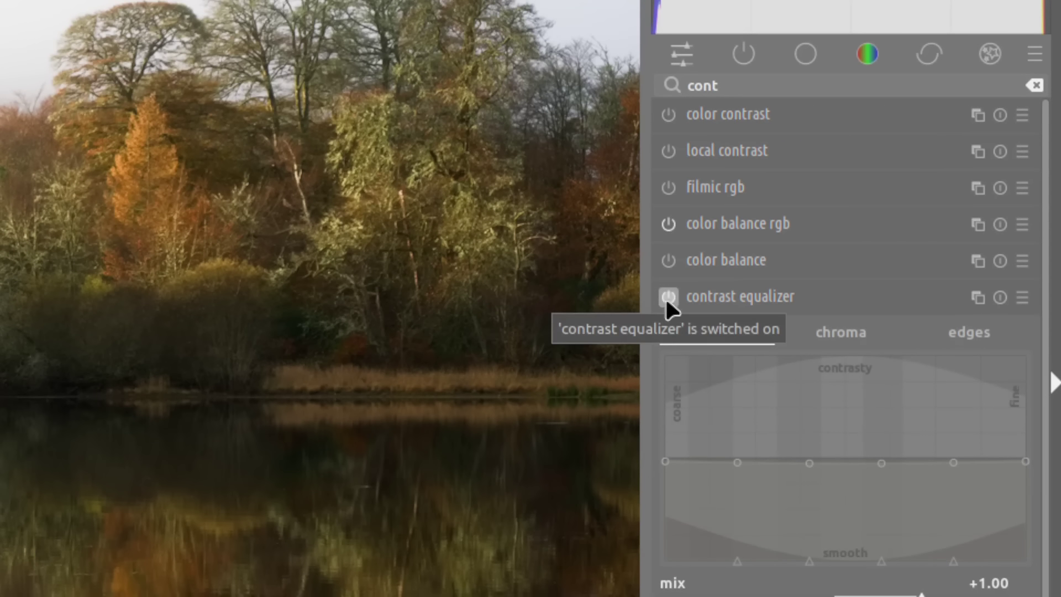
Compare the photo with the contrast equalizer switched off and on, leaving the module enabled
left_click(667, 296)
key("shift+z")
left_click(864, 254)
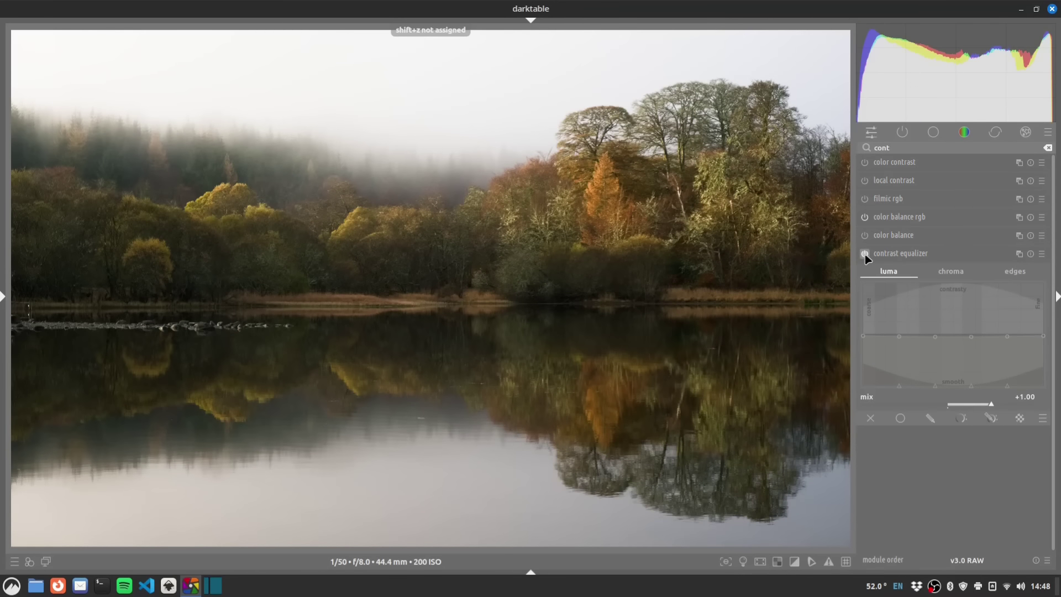
left_click(864, 254)
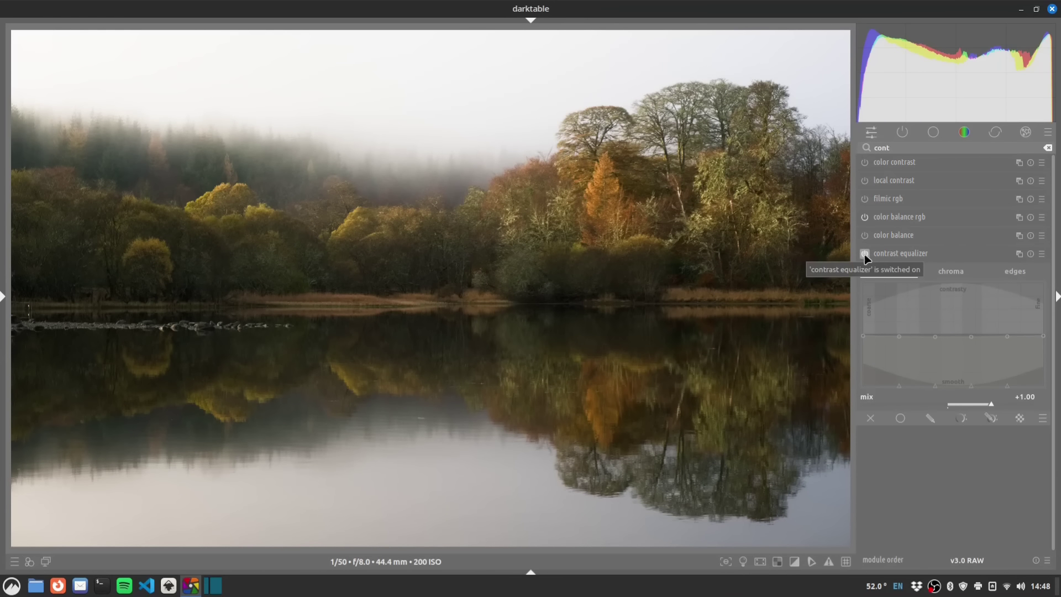
left_click(864, 254)
left_click(863, 254)
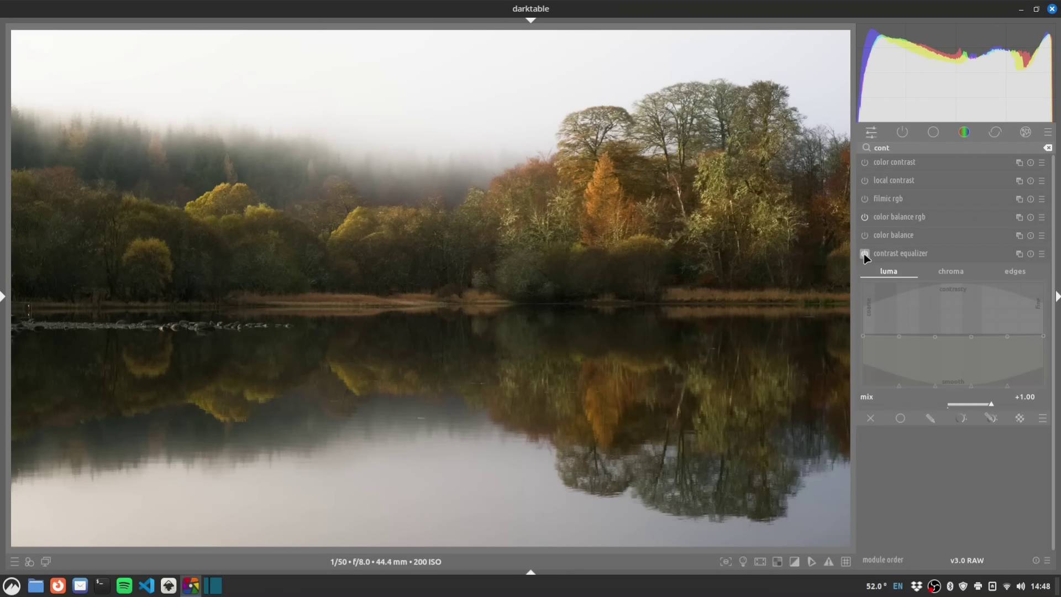
left_click(864, 254)
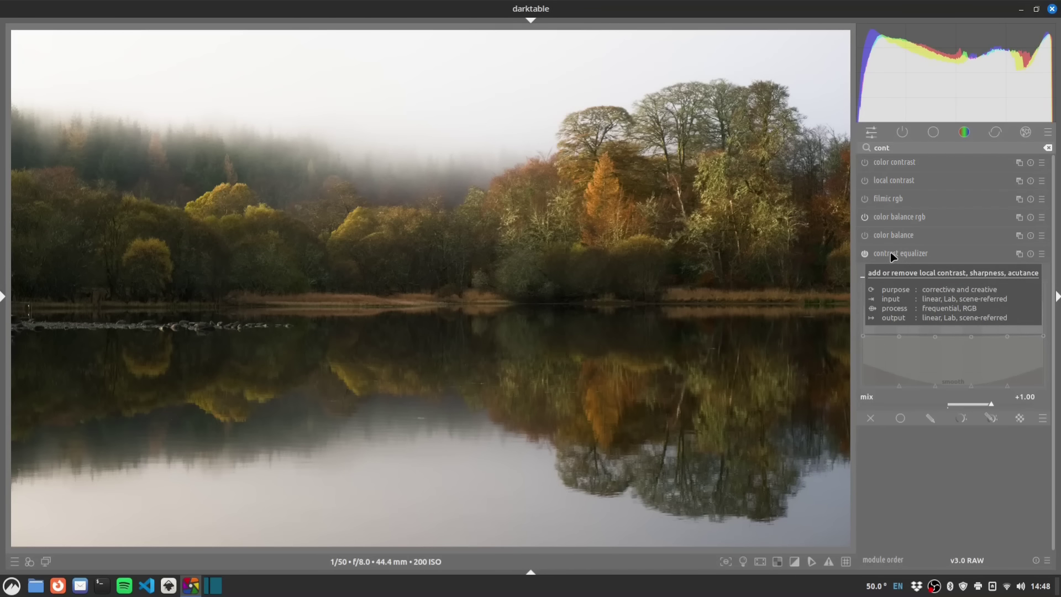
Rename the contrast equalizer instance as "clarity"
left_click(926, 254, "ctrl")
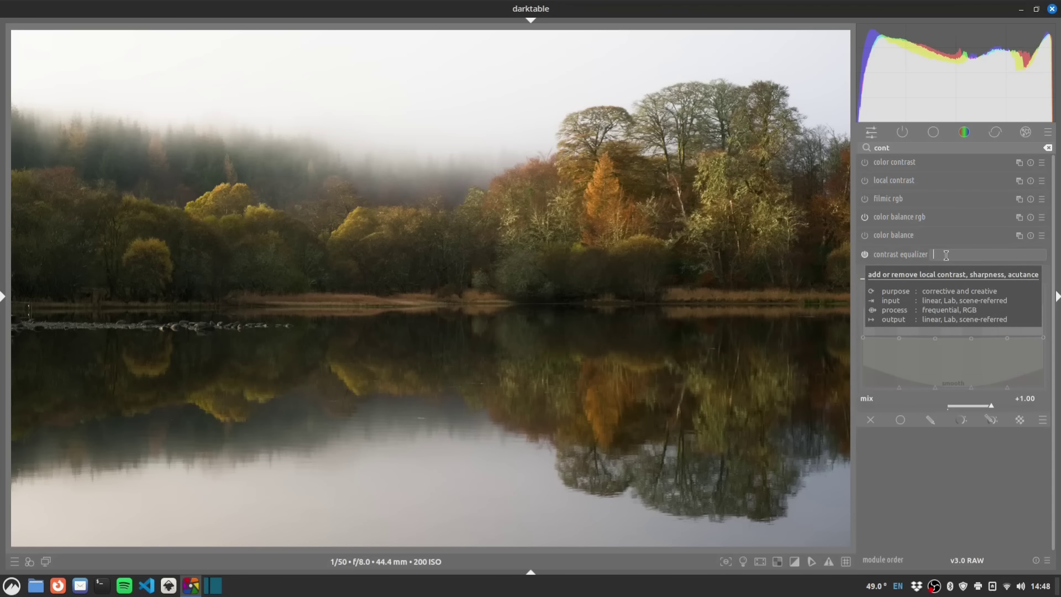
type("cla")
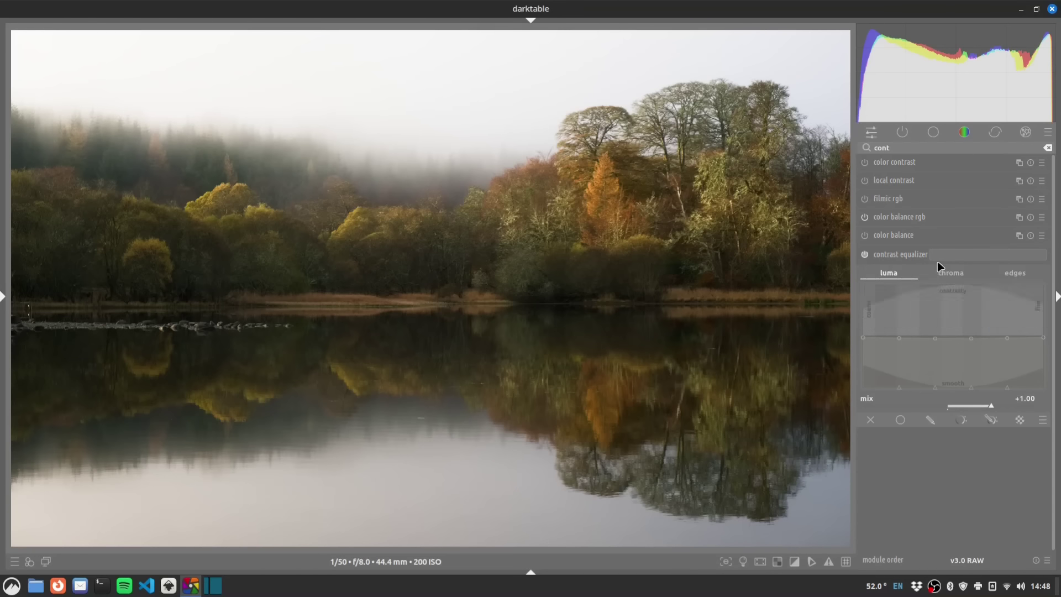
type("rity")
key("Return")
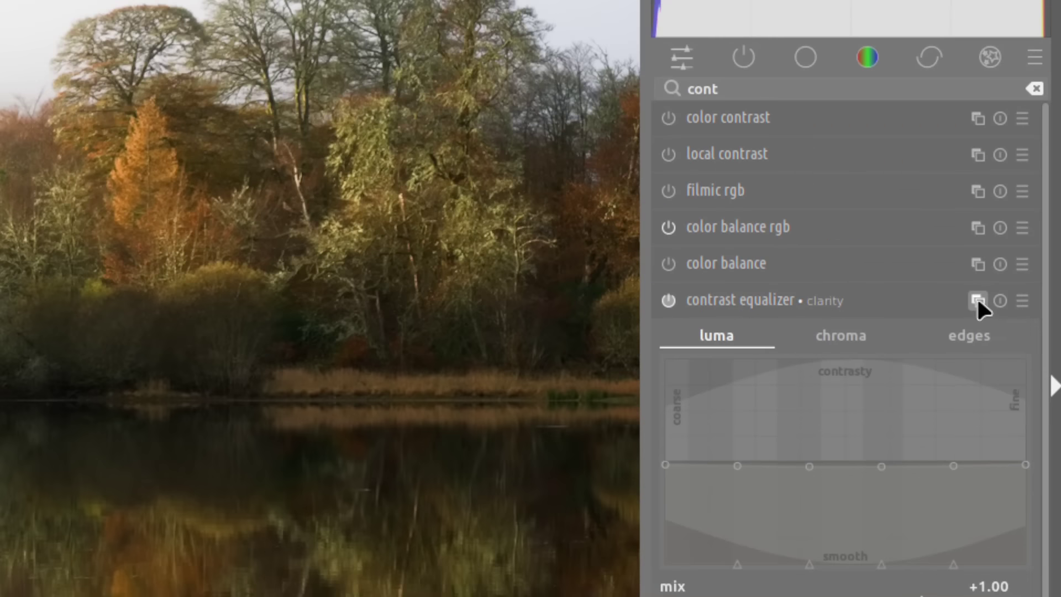
Create a new contrast equalizer instance and name it "texture"
left_click(1019, 254)
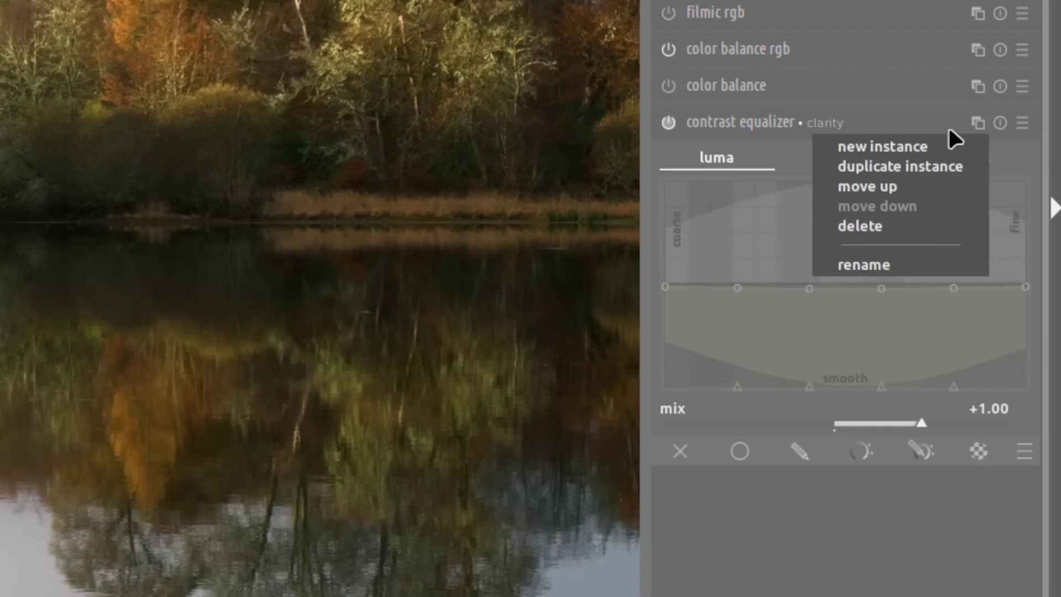
left_click(912, 112)
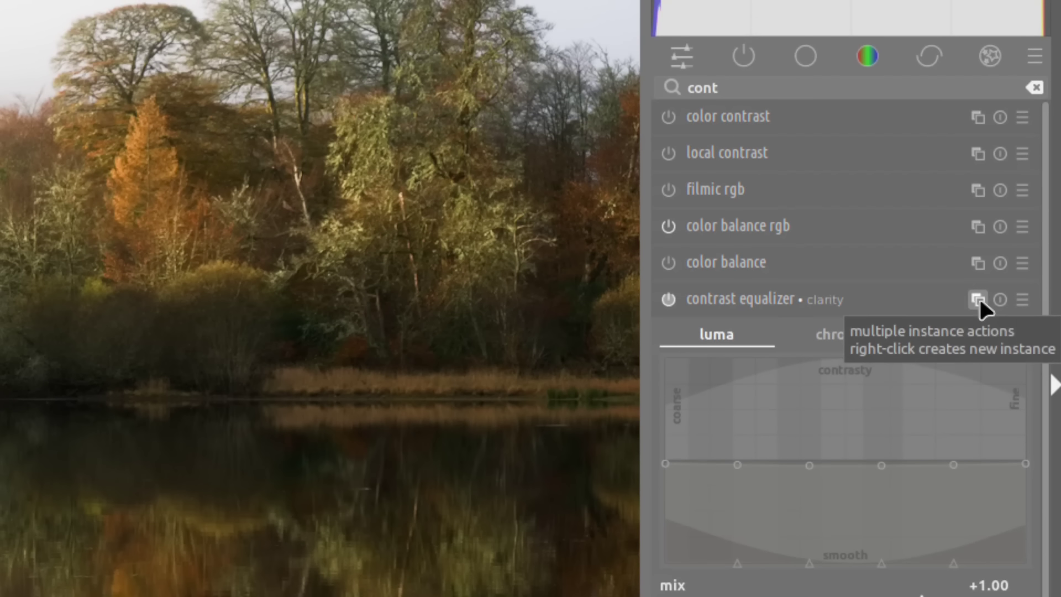
right_click(978, 299)
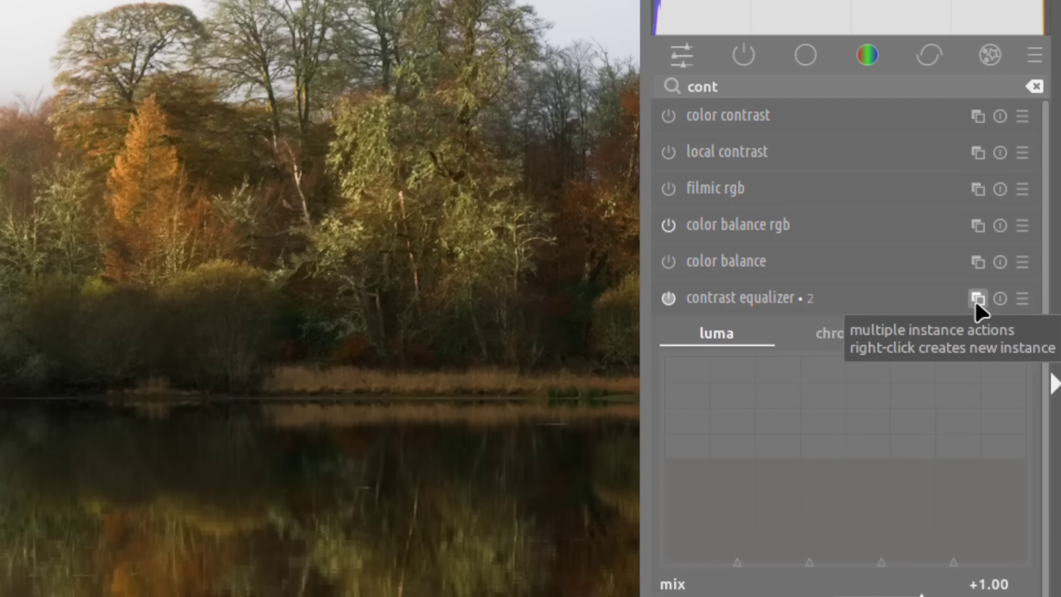
double_click(811, 299)
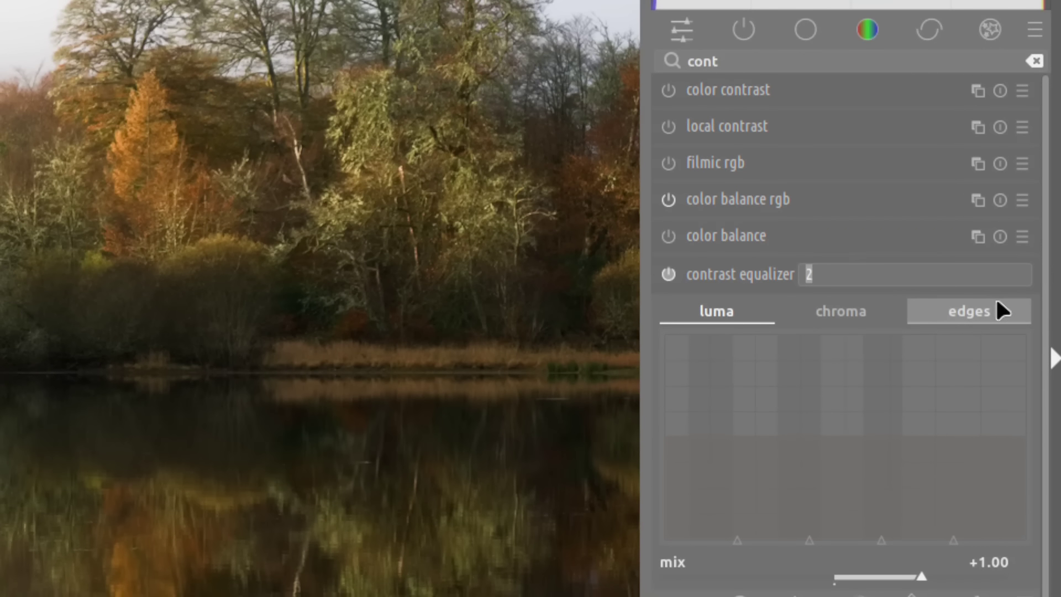
type("texture")
key("Return")
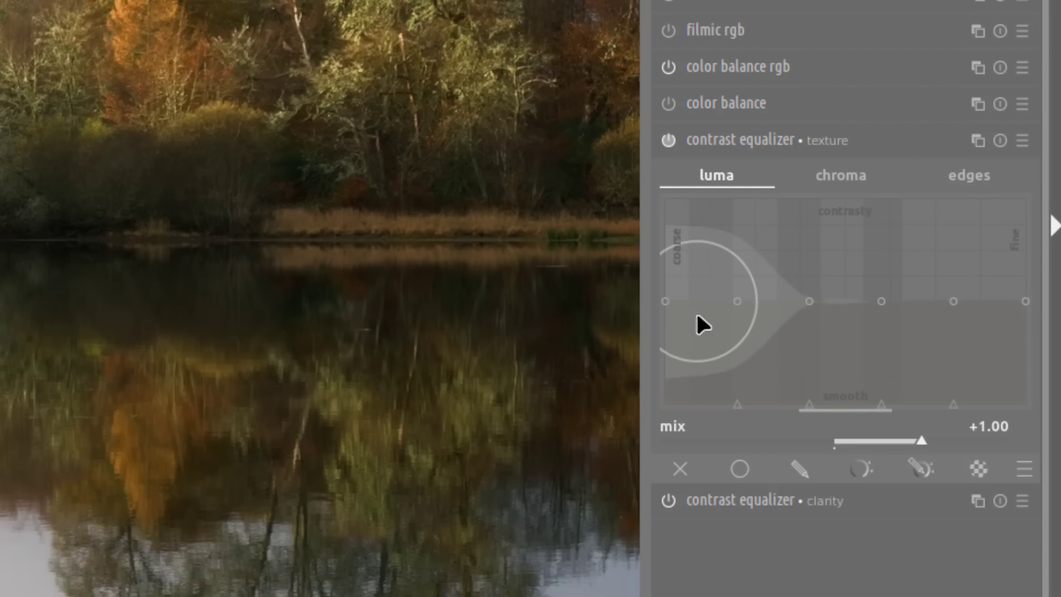
Raise the texture instance's luma curve slightly at the coarse scales and a little more at the fine scales
left_click_drag(703, 314, 704, 299)
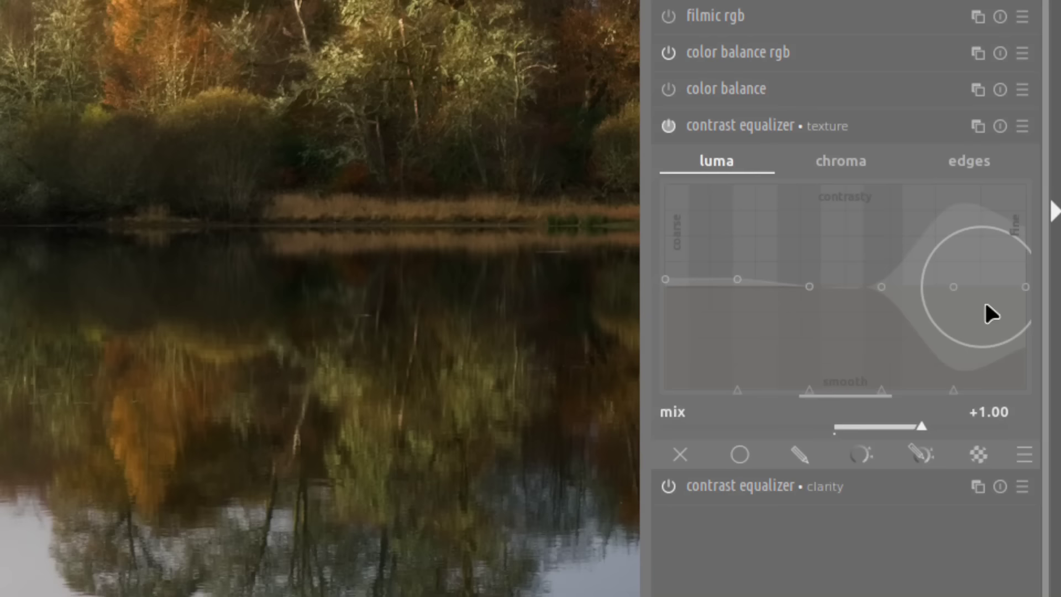
left_click_drag(985, 300, 995, 294)
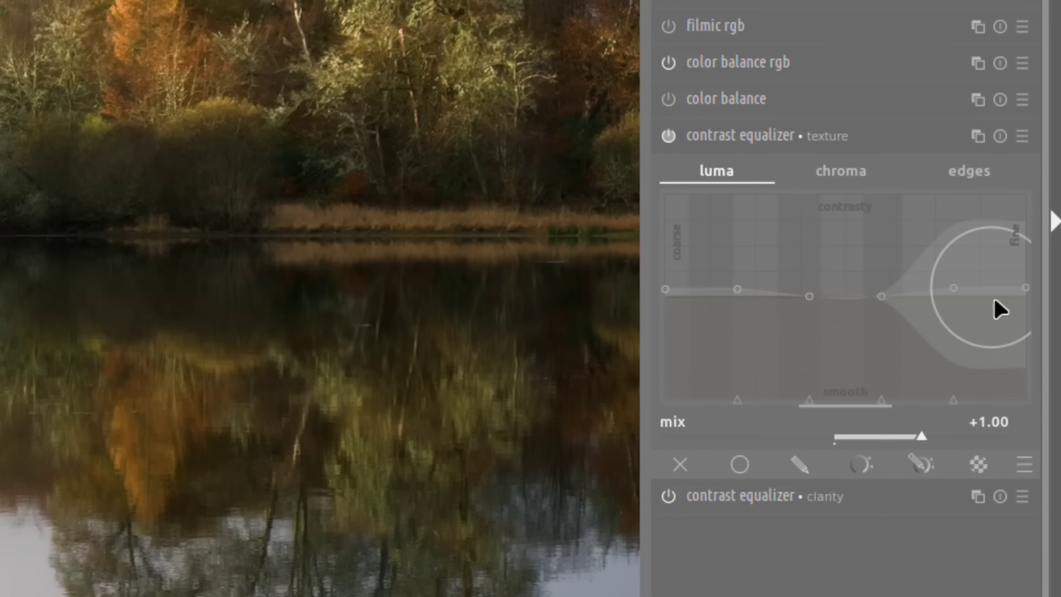
key("shift+z")
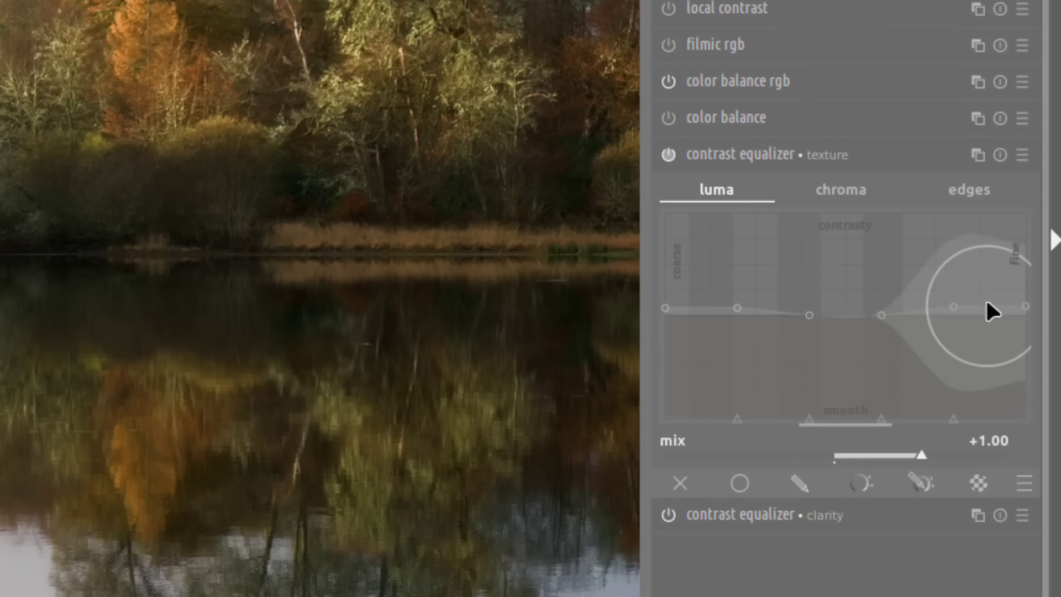
left_click_drag(989, 297, 1015, 308)
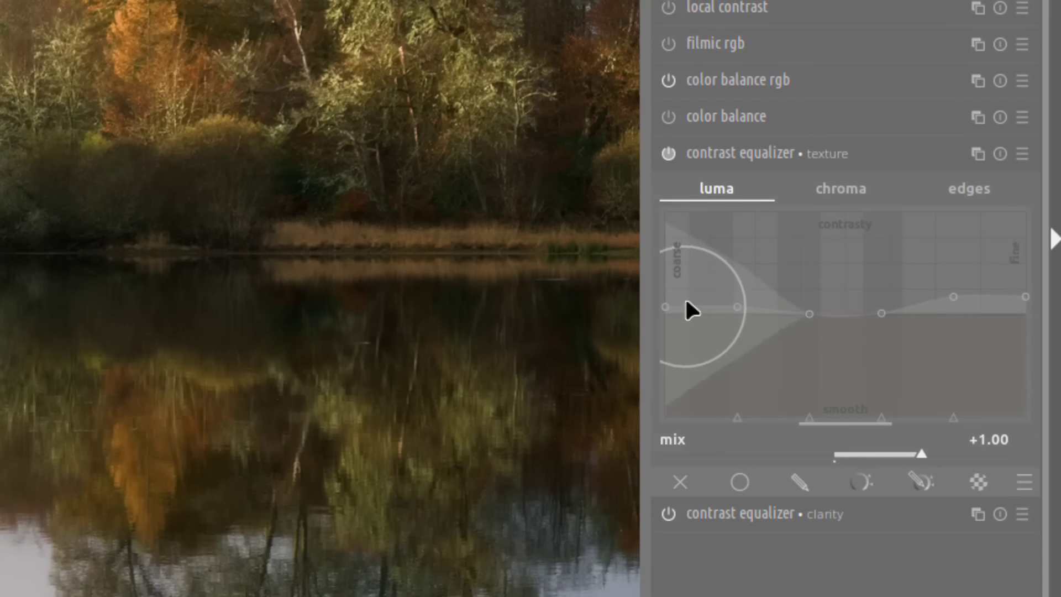
key("shift+z")
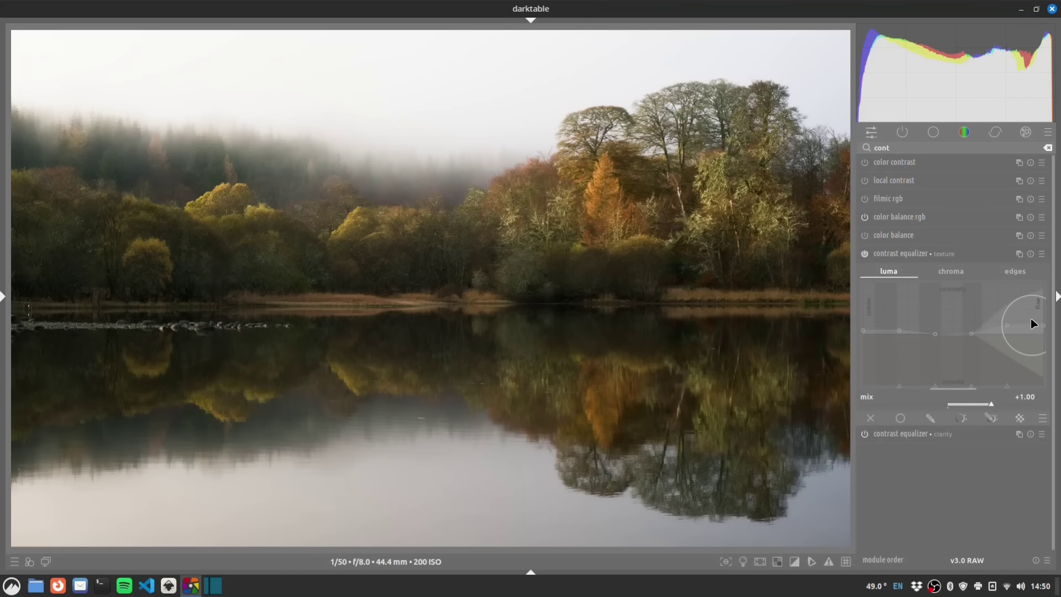
Ease the texture curve's fine-scale boost, narrow the adjustment radius and nudge the node just coarser than the boosted fine scales
left_click_drag(1029, 318, 1004, 327)
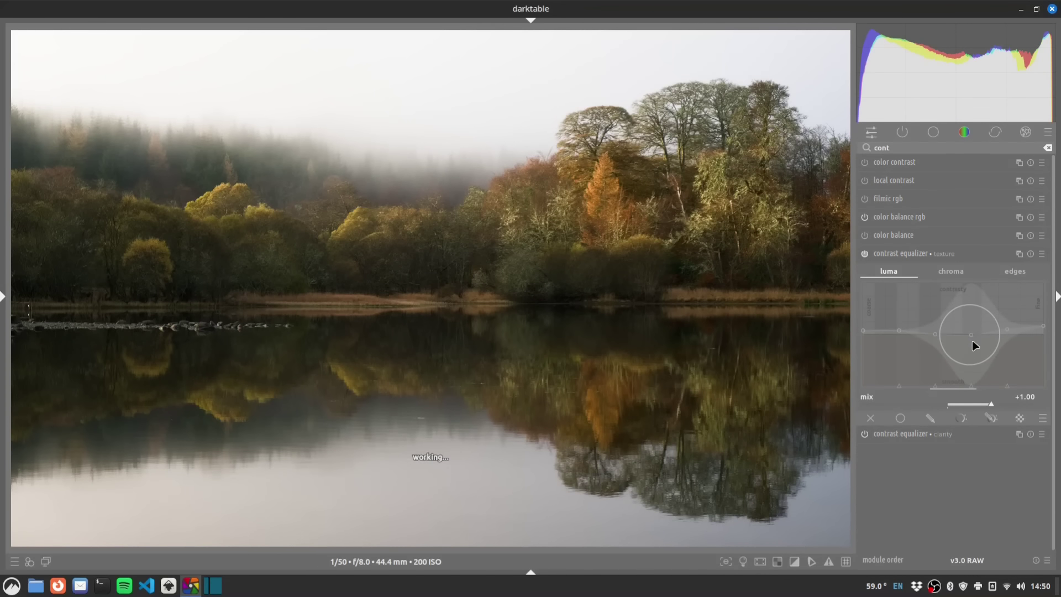
scroll(973, 339, "up", 3)
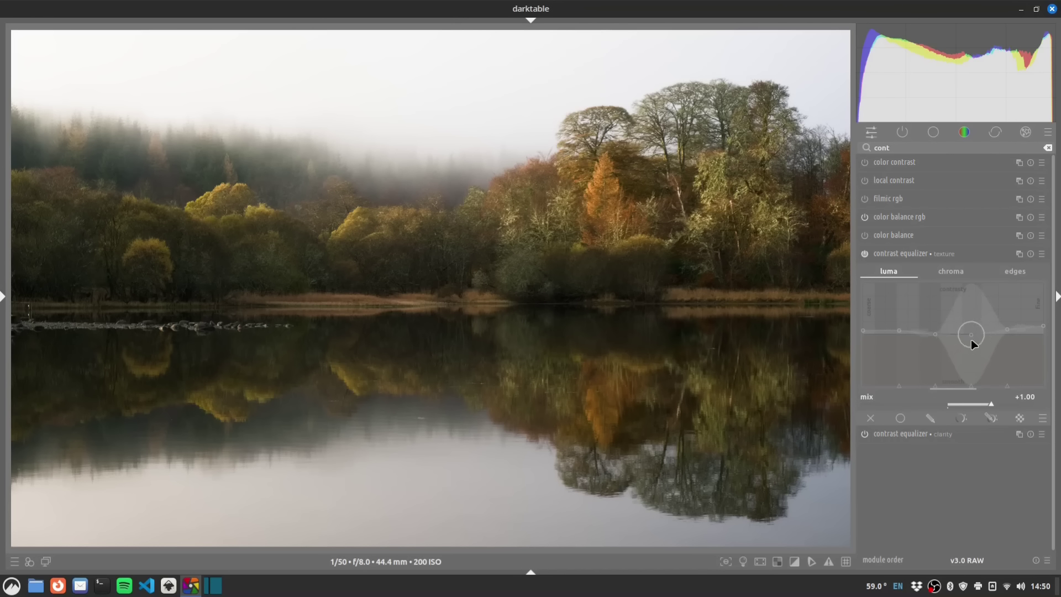
left_click_drag(970, 339, 970, 336)
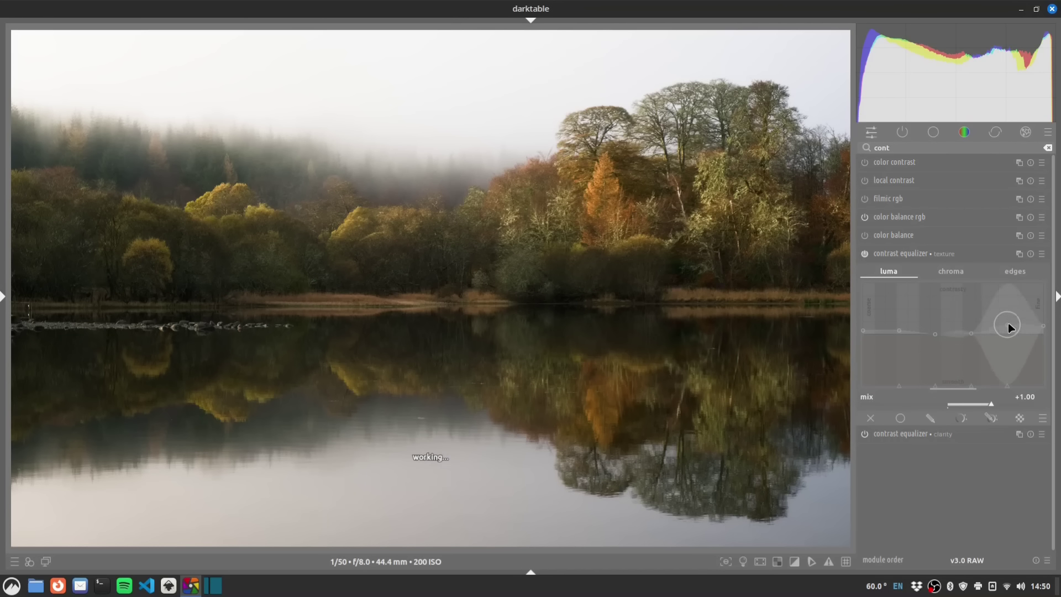
Compare the photo with the texture instance off and on, leave it enabled and collapse it
left_click(866, 254)
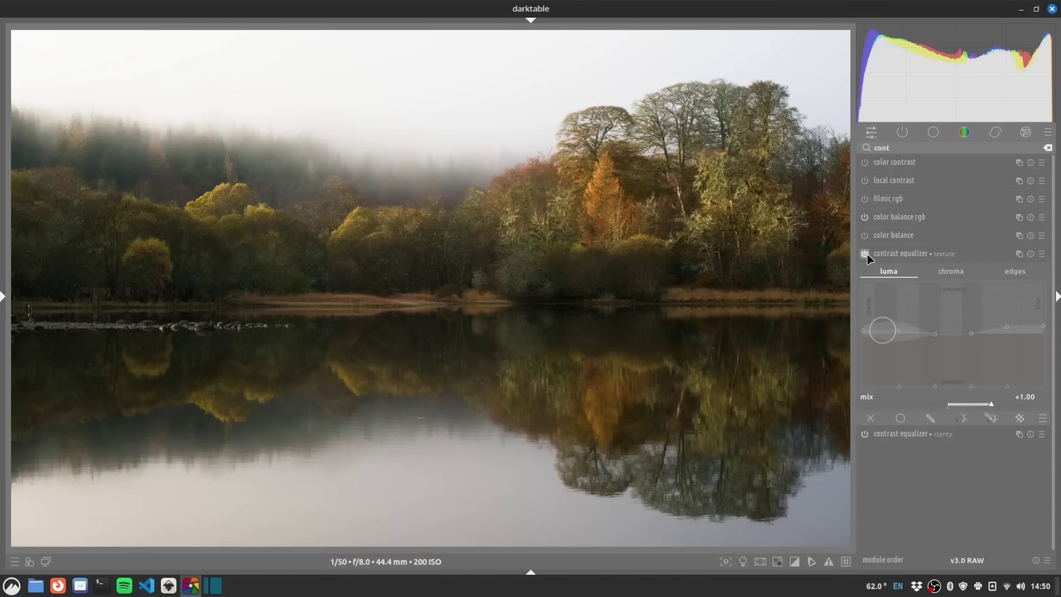
left_click(865, 254)
left_click(866, 254)
left_click(865, 254)
left_click(949, 256)
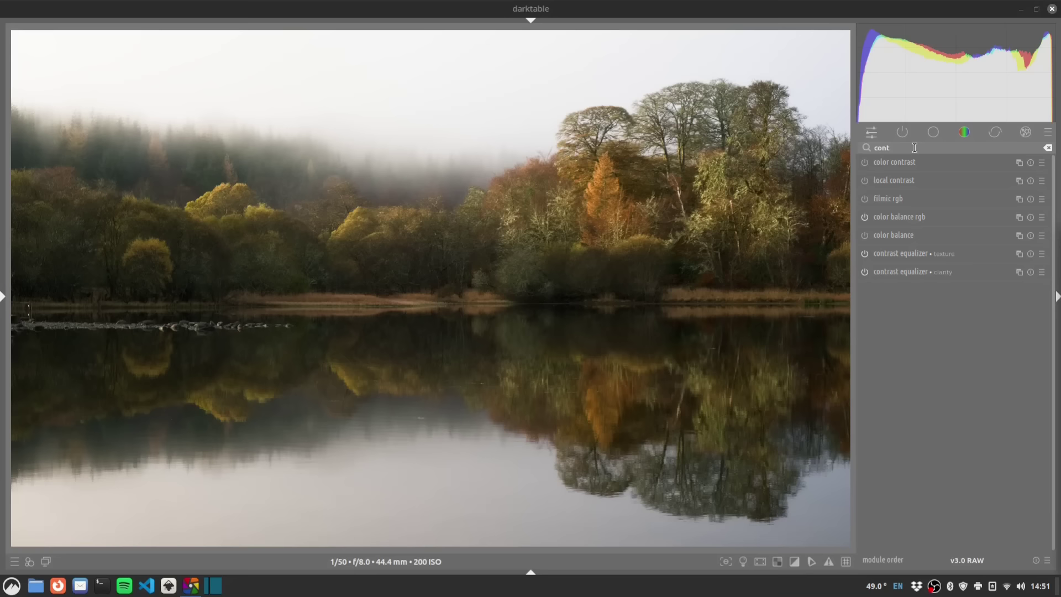
Reopen color balance rgb from the active modules and reset the 4 ways shadows lift chroma to 0.00% and hue to 0.00°
left_click(899, 135)
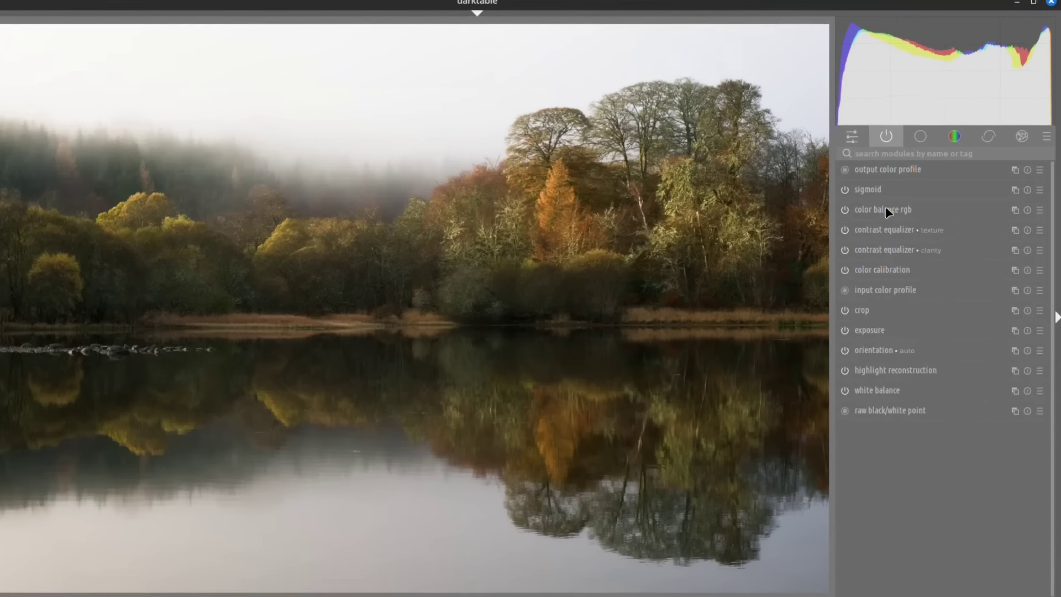
left_click(900, 198)
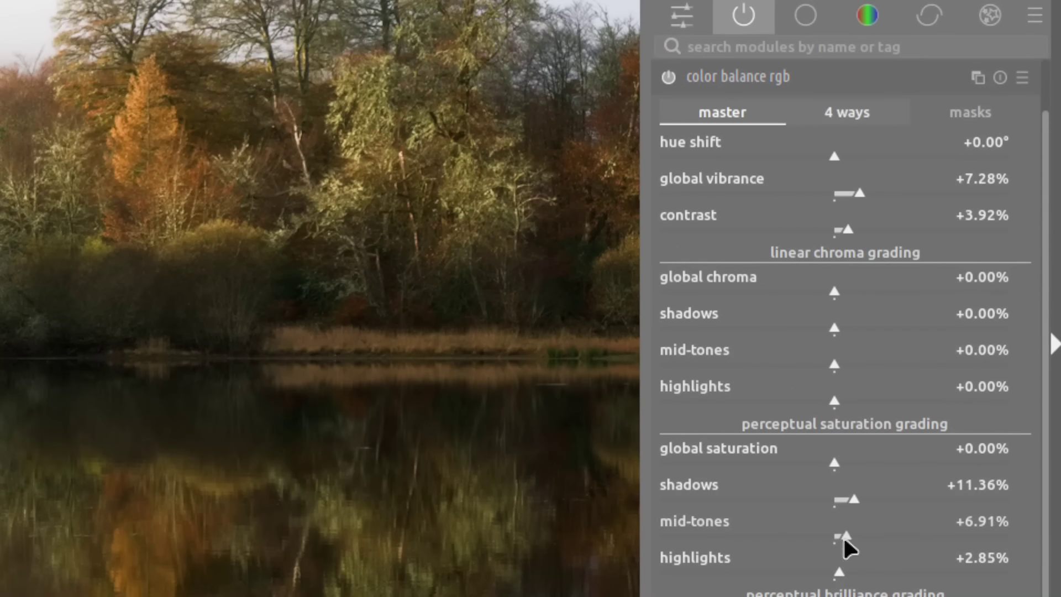
key("shift+z")
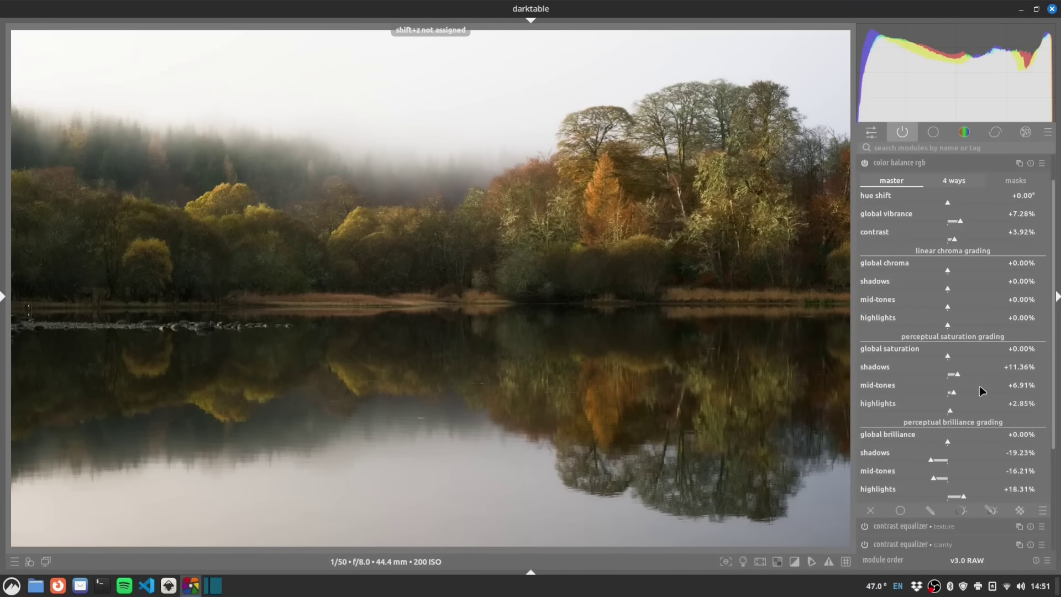
left_click(961, 182)
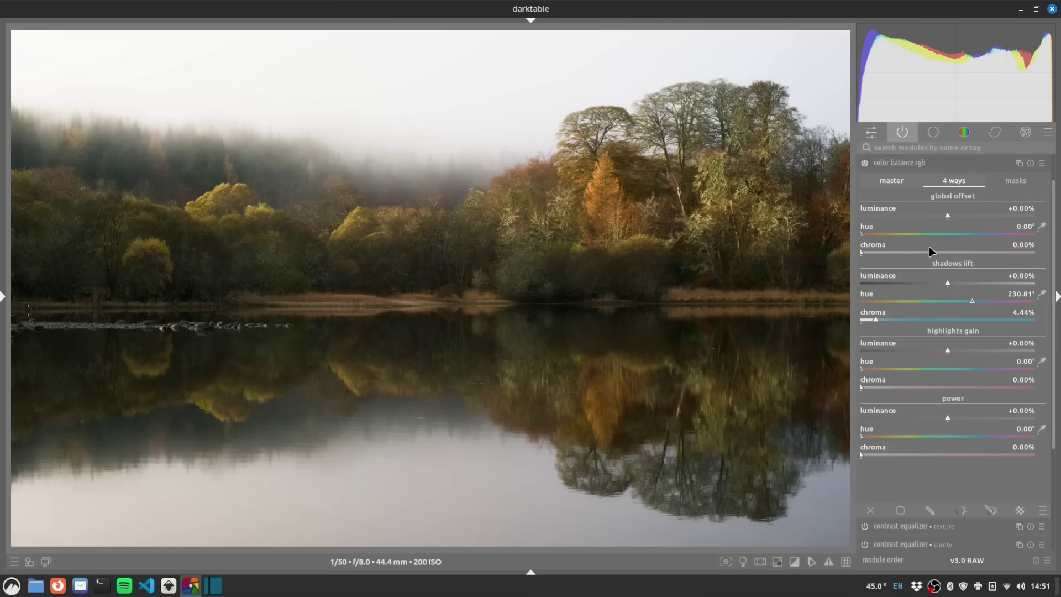
left_click(859, 319)
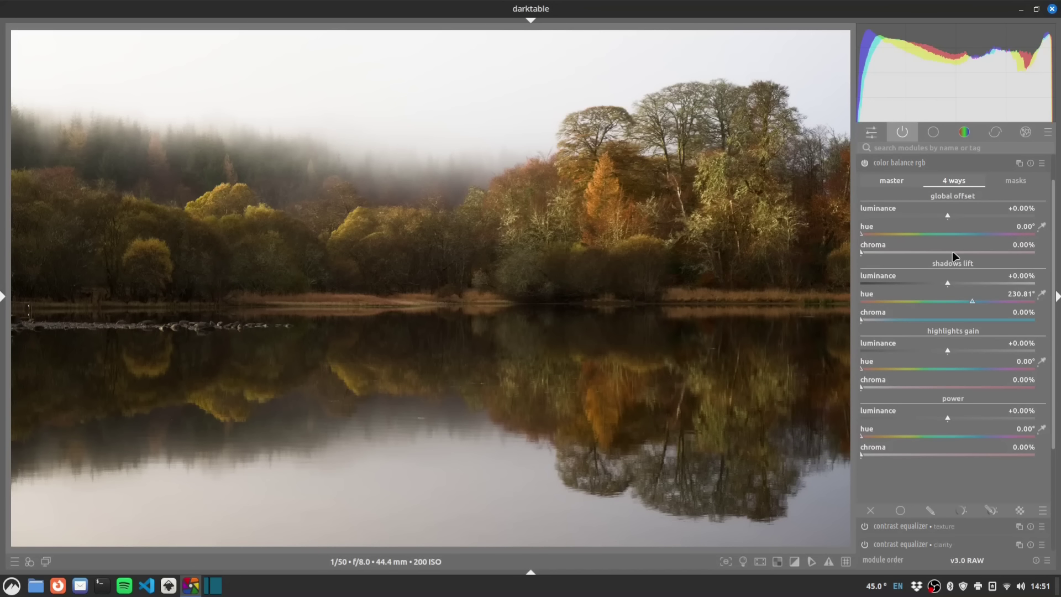
double_click(973, 300)
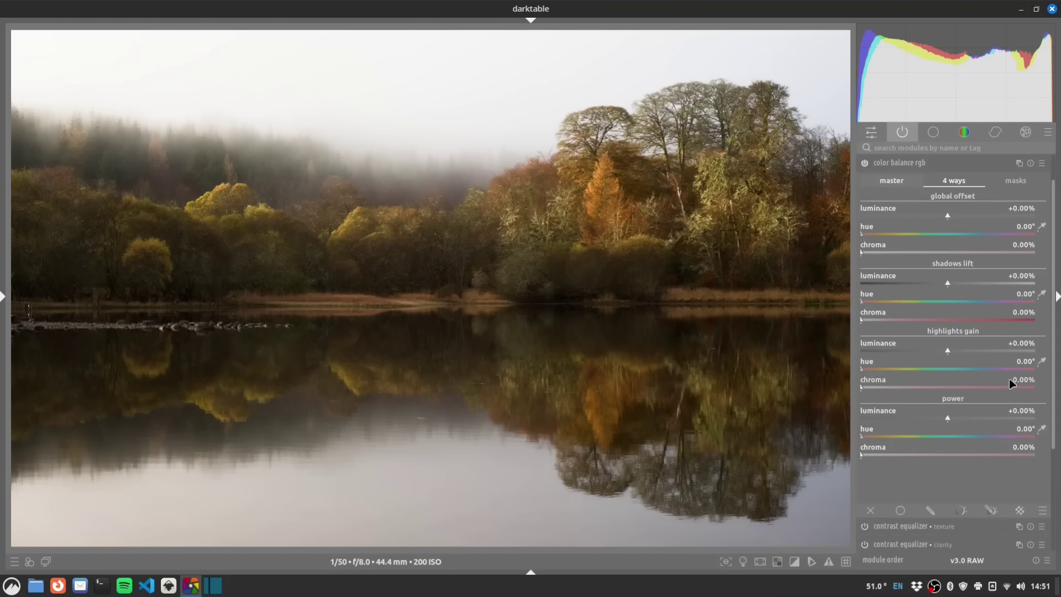
Set the shadows lift hue to 245.20° and chroma to 4.90%, then compare the photo with color balance rgb off and on
left_click_drag(893, 304, 978, 302)
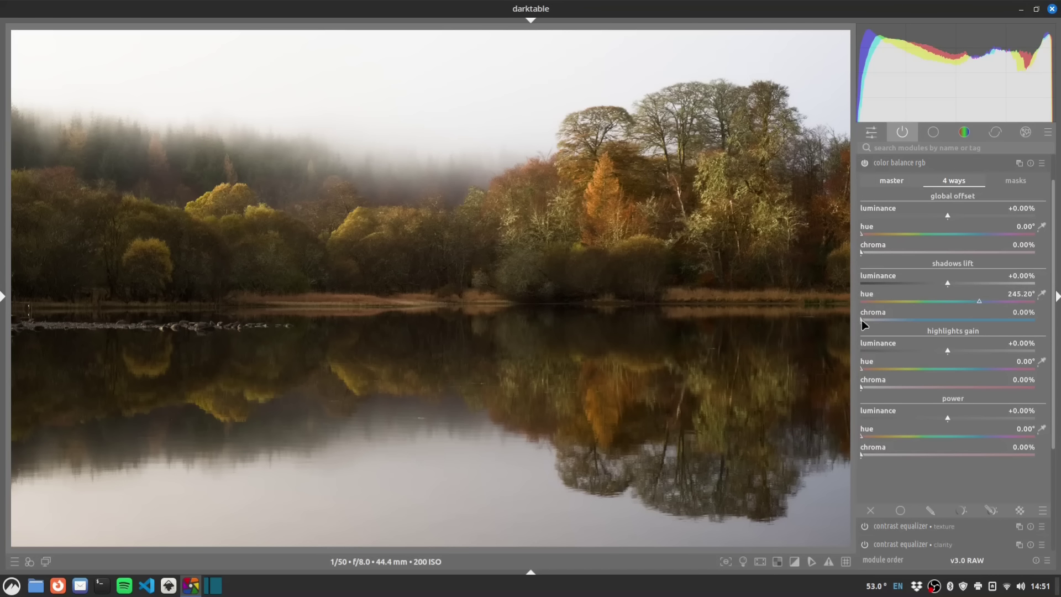
mouse_move(861, 320)
left_mouse_down()
mouse_move(1001, 329)
mouse_move(876, 335)
left_mouse_up()
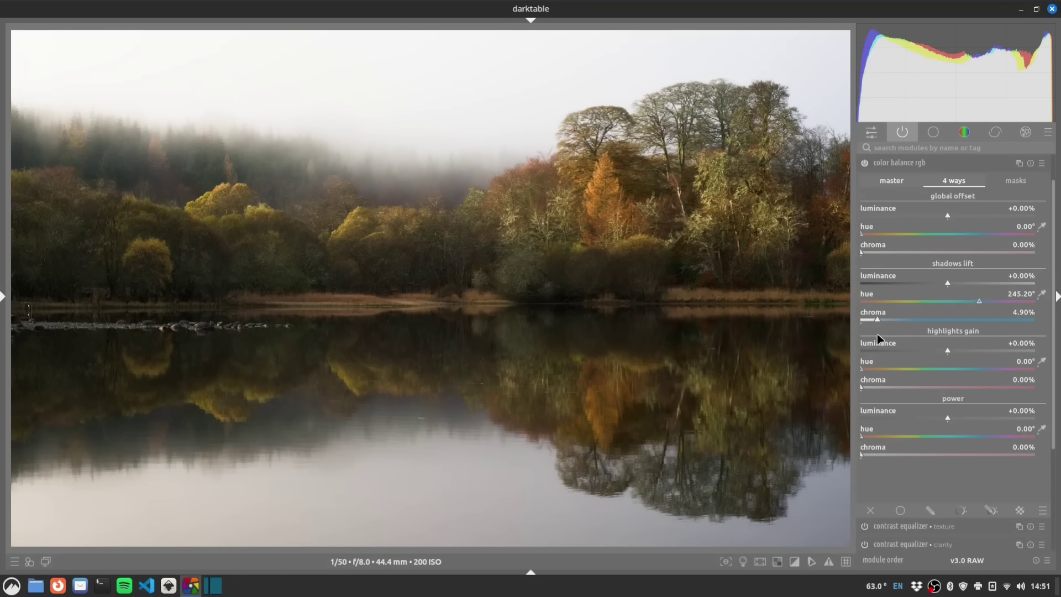
left_click(864, 163)
left_click(864, 164)
left_click(864, 164)
left_click(864, 164)
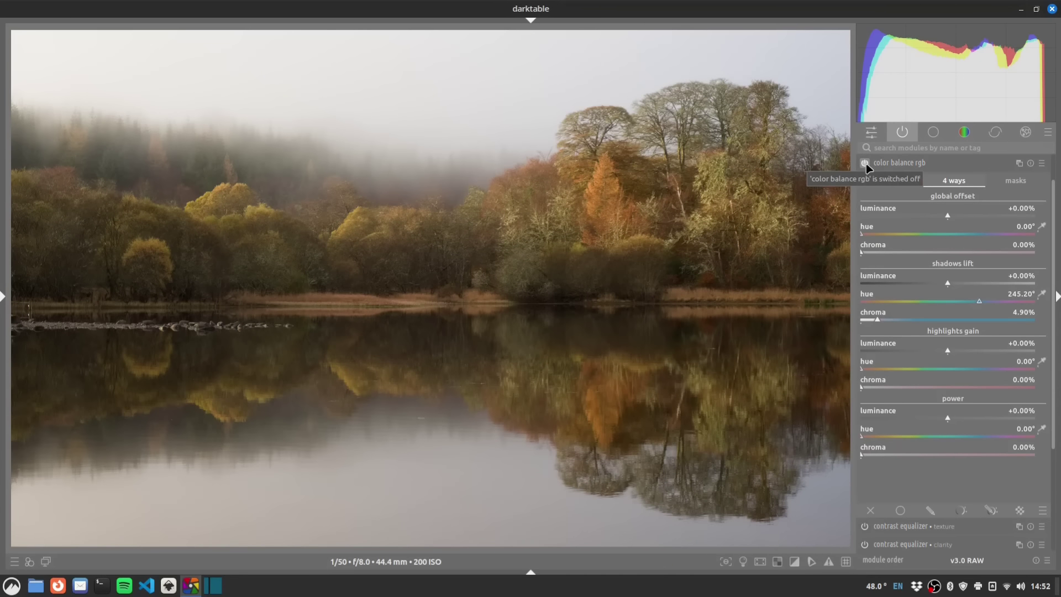
left_click(864, 163)
left_click(864, 163)
left_click(864, 163)
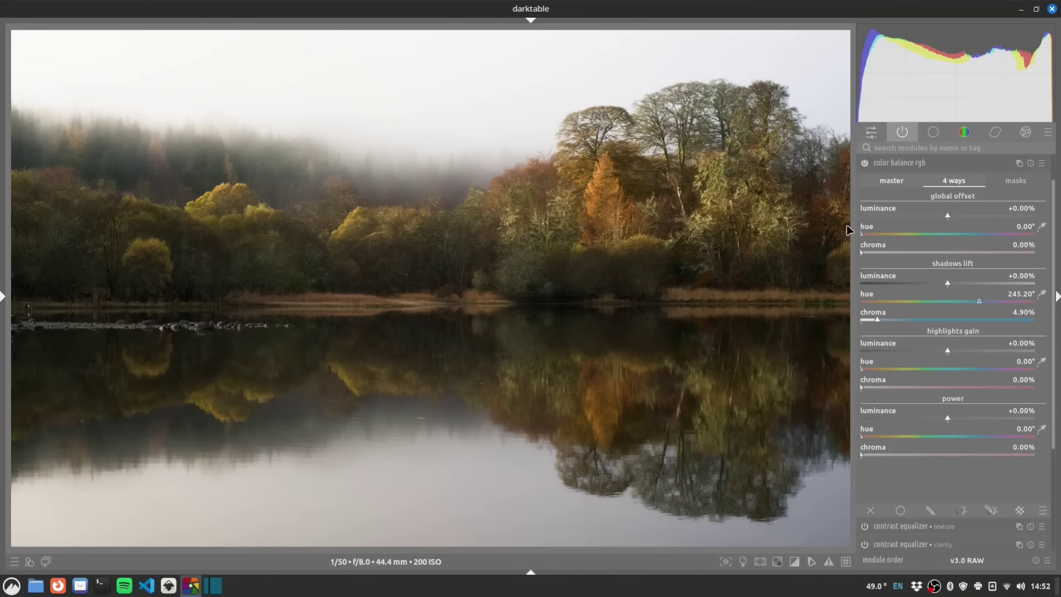
Collapse color balance rgb, find the color equalizer with the search text "color eq" and open it
left_click(893, 161)
left_click(901, 148)
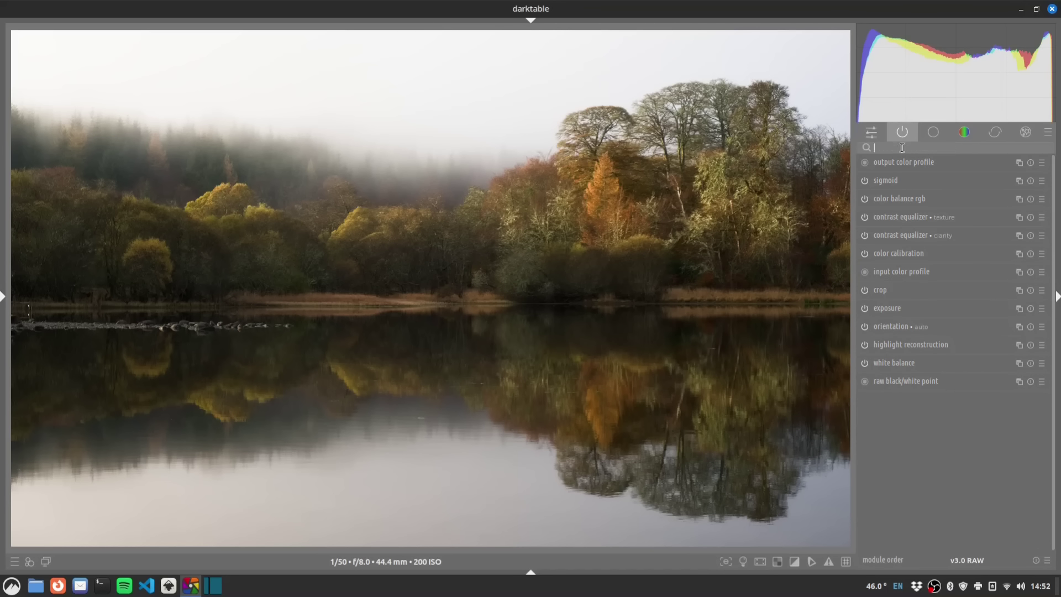
type("colo")
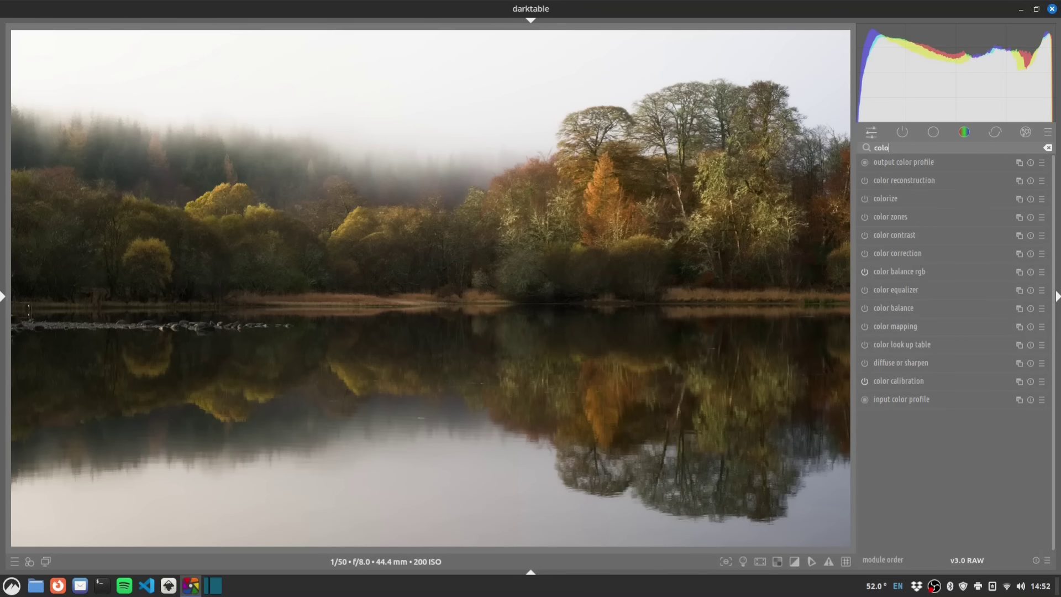
type("r eq")
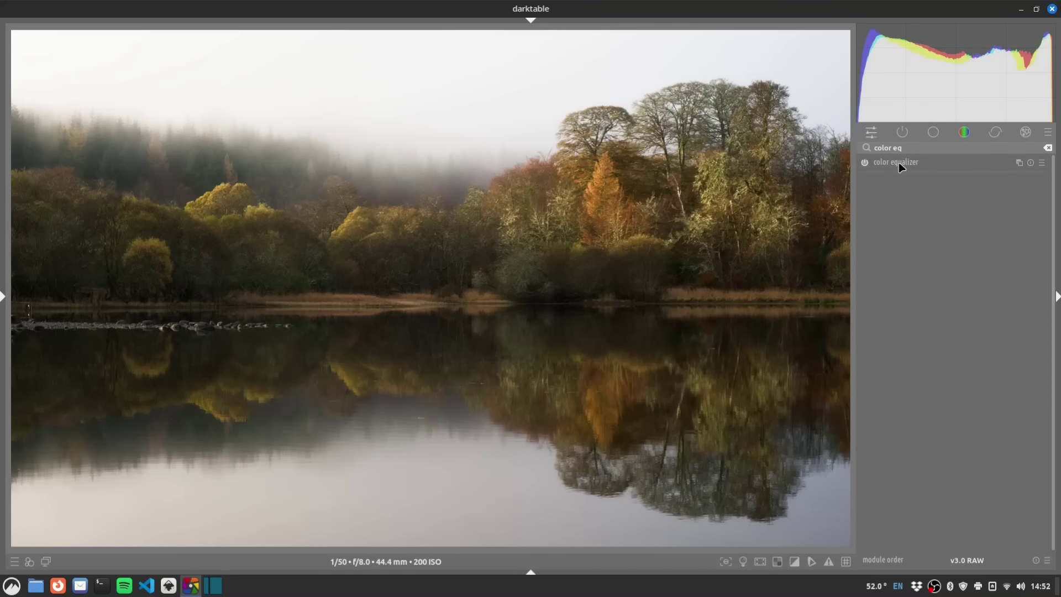
left_click(898, 162)
left_click(894, 181)
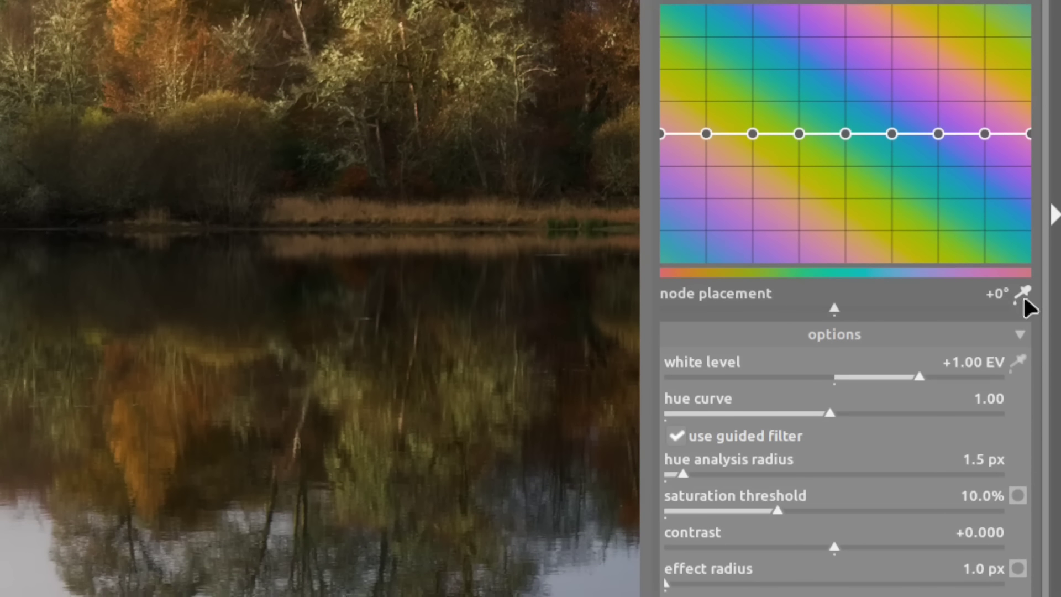
Sample the orange tree's hue as a point and as a small area, and set the color equalizer's node placement to -2°
left_click(1023, 296)
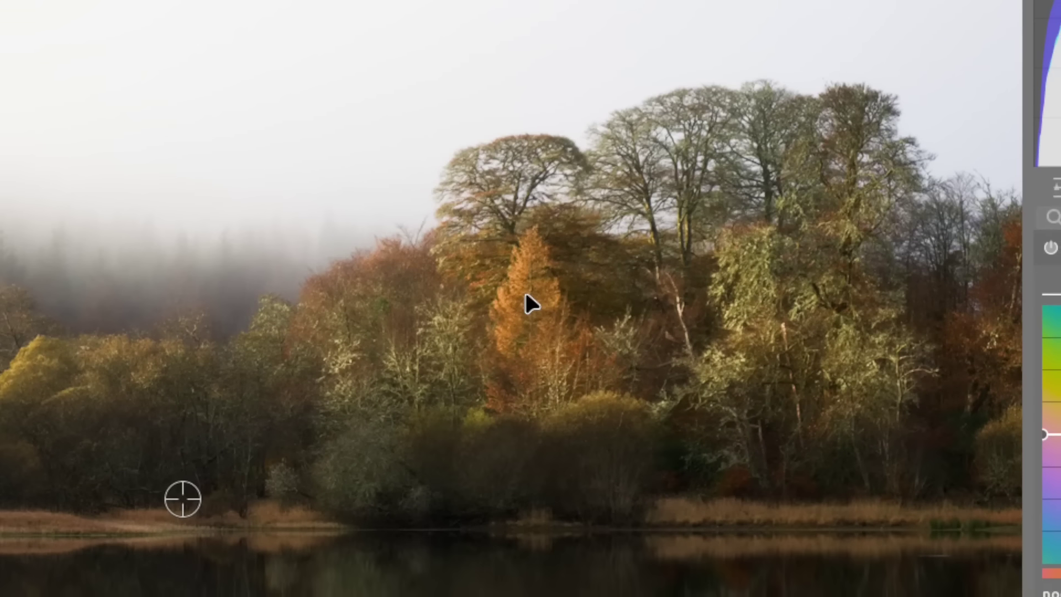
left_click(528, 298)
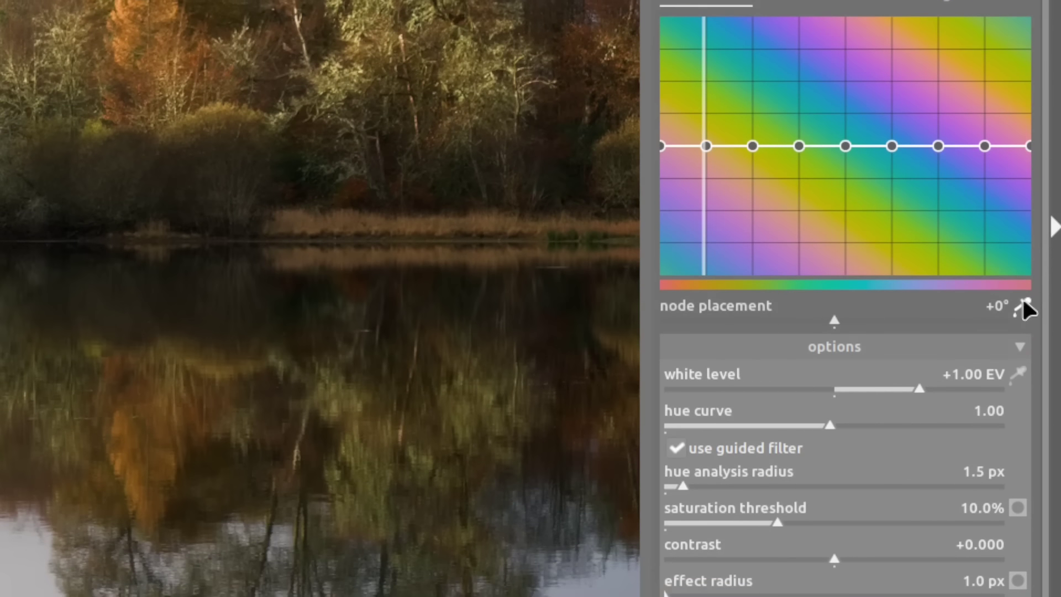
left_click(1023, 481)
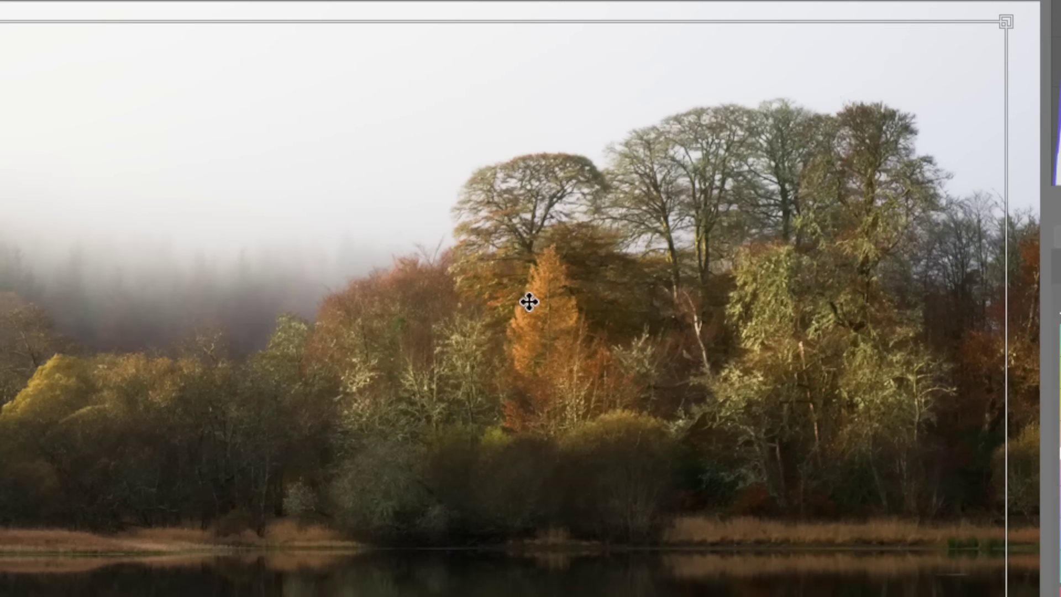
mouse_move(529, 301)
left_mouse_down()
mouse_move(580, 354)
mouse_move(732, 369)
left_mouse_up()
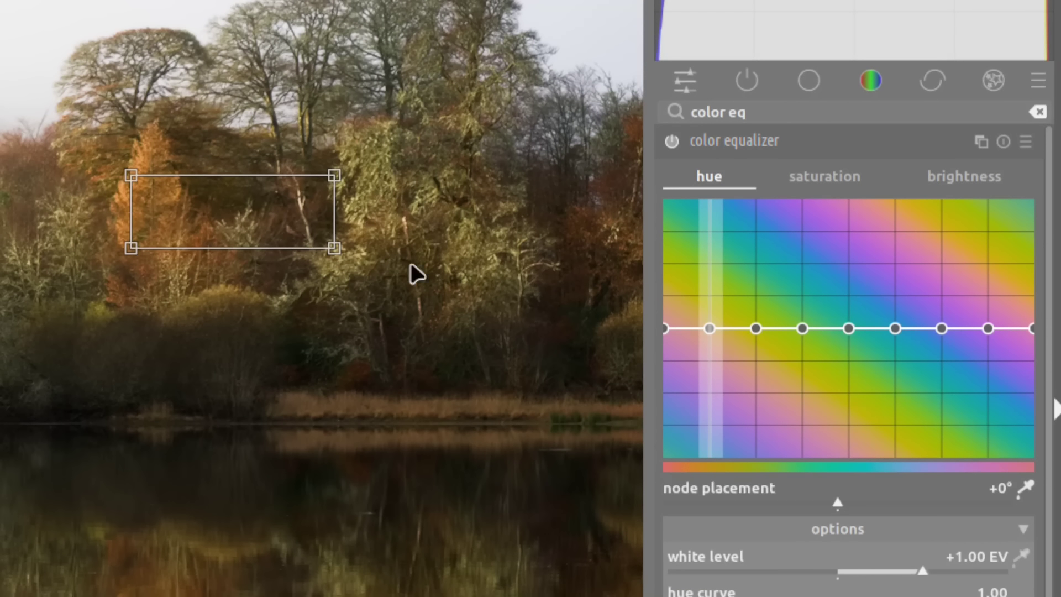
mouse_move(136, 182)
left_mouse_down()
mouse_move(158, 211)
mouse_move(133, 185)
left_mouse_up()
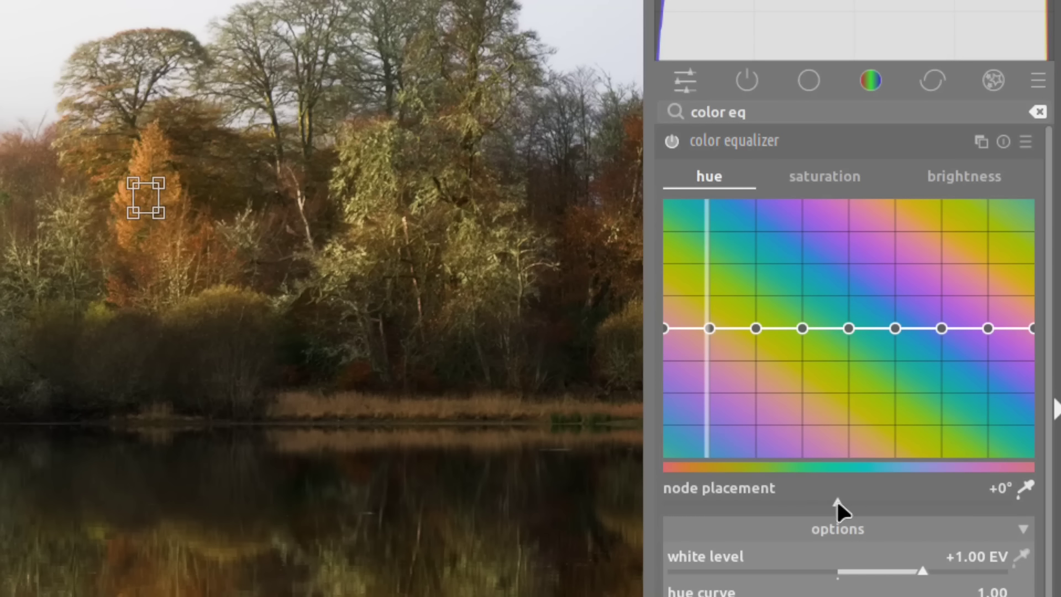
mouse_move(830, 496)
left_mouse_down()
mouse_move(853, 499)
mouse_move(866, 488)
mouse_move(769, 488)
mouse_move(865, 474)
mouse_move(805, 477)
mouse_move(841, 479)
mouse_move(821, 481)
left_mouse_up()
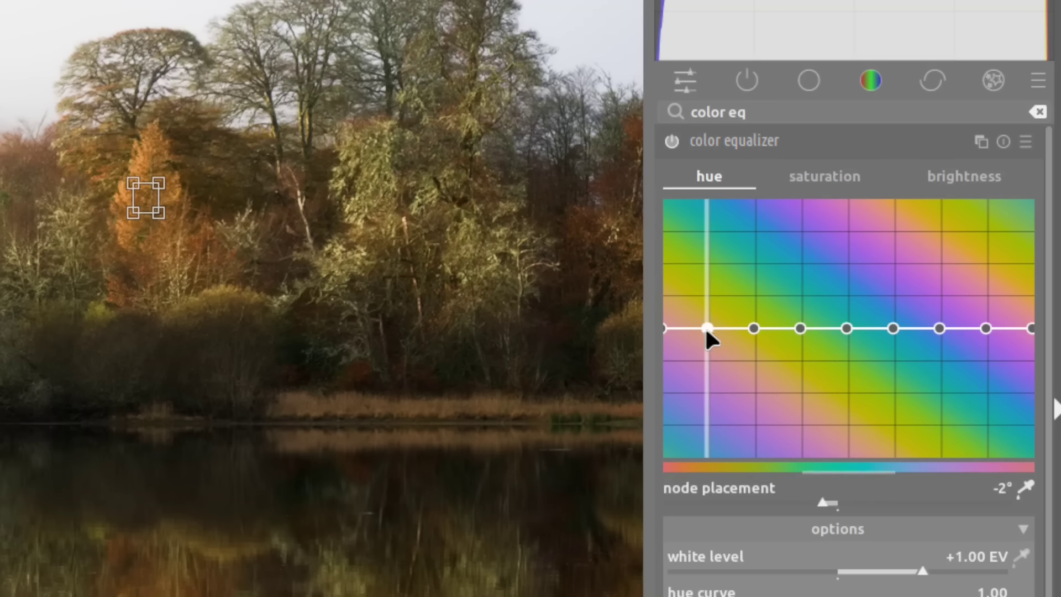
Try lowering the orange node on the hue curve strongly and slightly, and reset the hue curve
left_click_drag(707, 327, 710, 373)
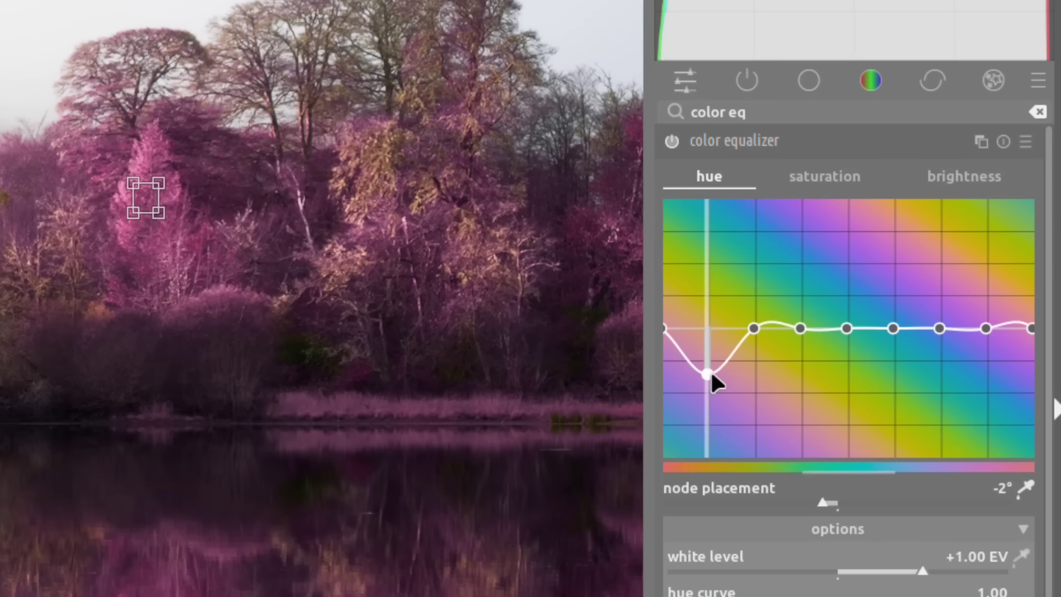
mouse_move(708, 358)
left_mouse_down()
mouse_move(711, 313)
mouse_move(711, 338)
left_mouse_up()
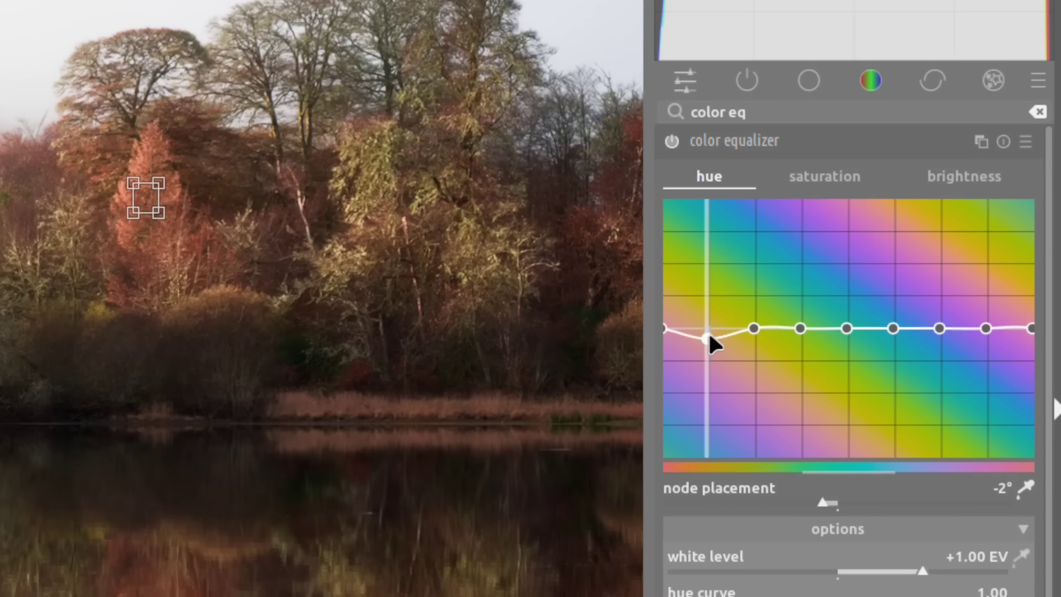
double_click(711, 339)
Raise the orange node slightly on both the saturation curve and the brightness curve of the color equalizer
left_click(805, 174)
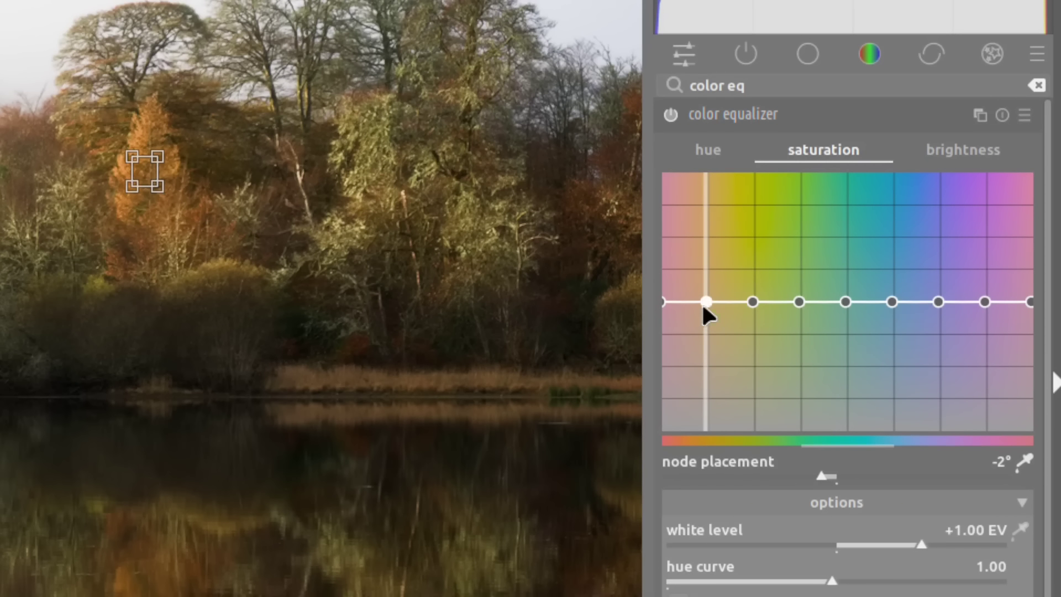
mouse_move(701, 300)
left_mouse_down()
mouse_move(705, 267)
mouse_move(708, 326)
mouse_move(711, 294)
left_mouse_up()
left_click(940, 148)
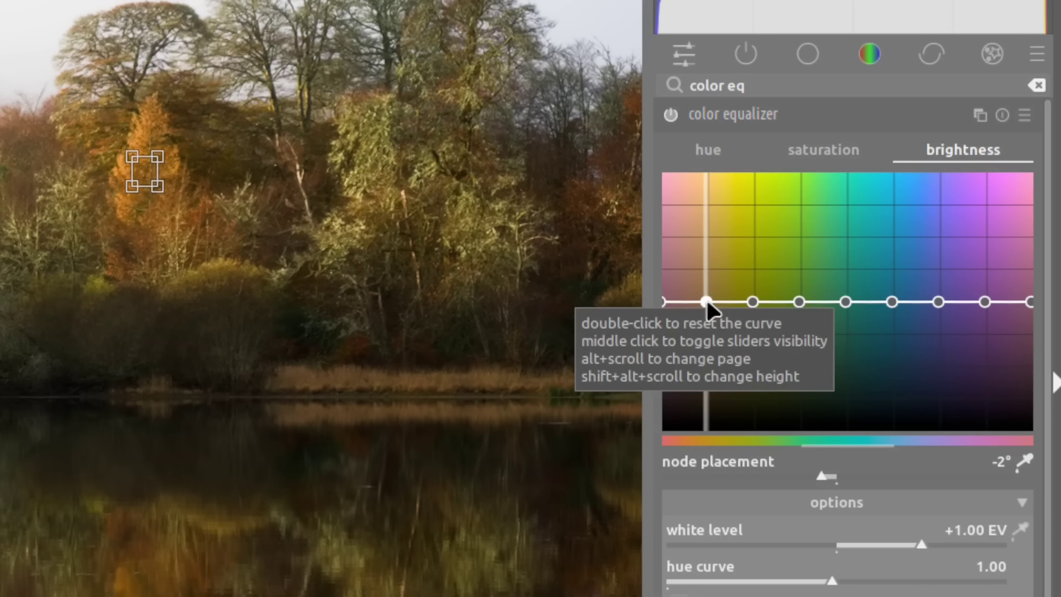
left_click_drag(705, 302, 709, 294)
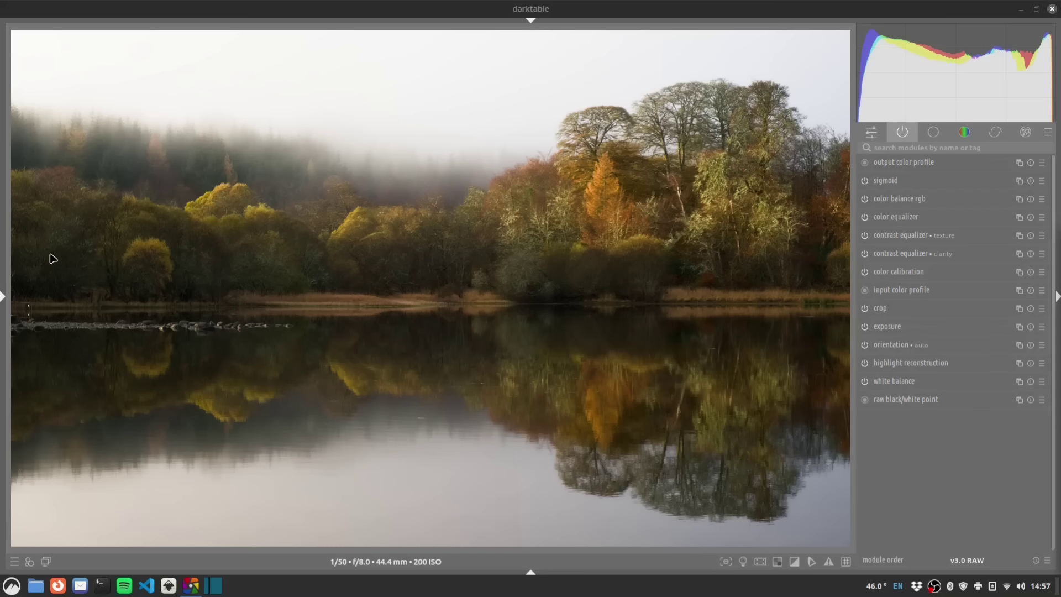
Find the diffuse or sharpen module with the search text "diffu" and apply its "lens deblur: soft" preset
left_click(901, 148)
type("diffu")
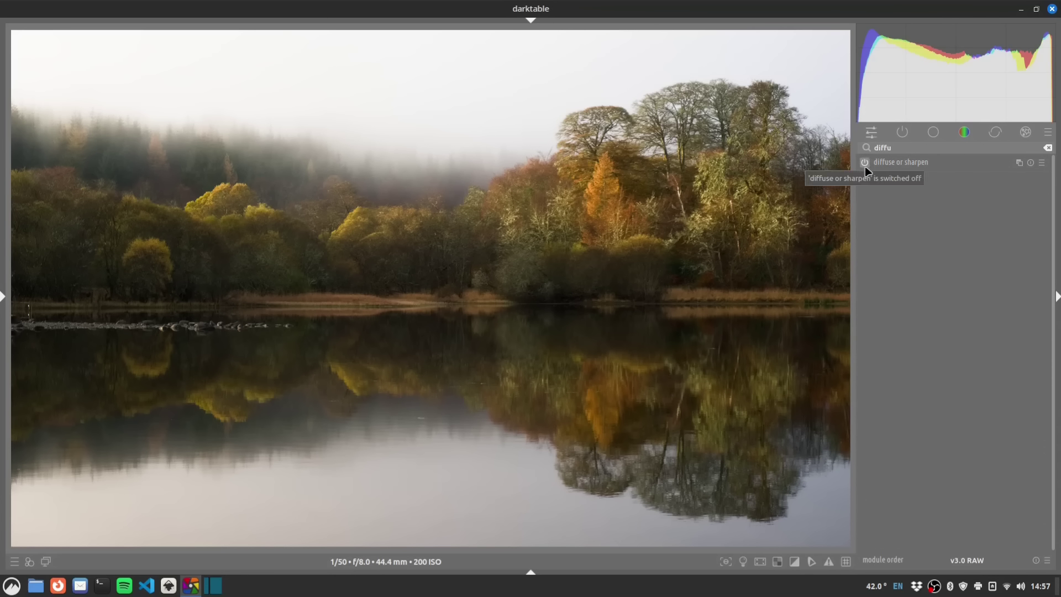
mouse_move(873, 166)
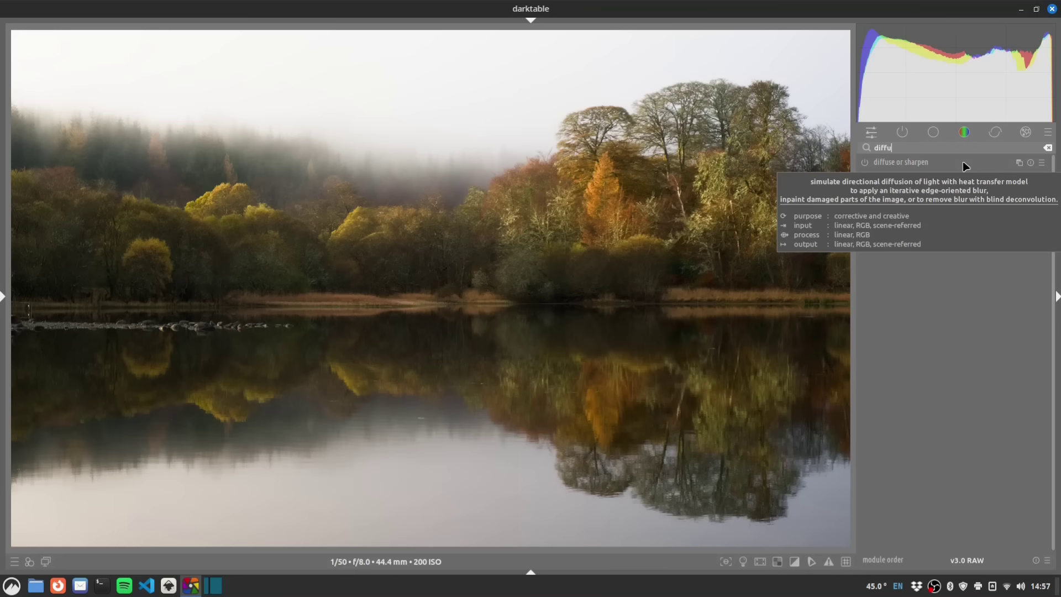
left_click(859, 161)
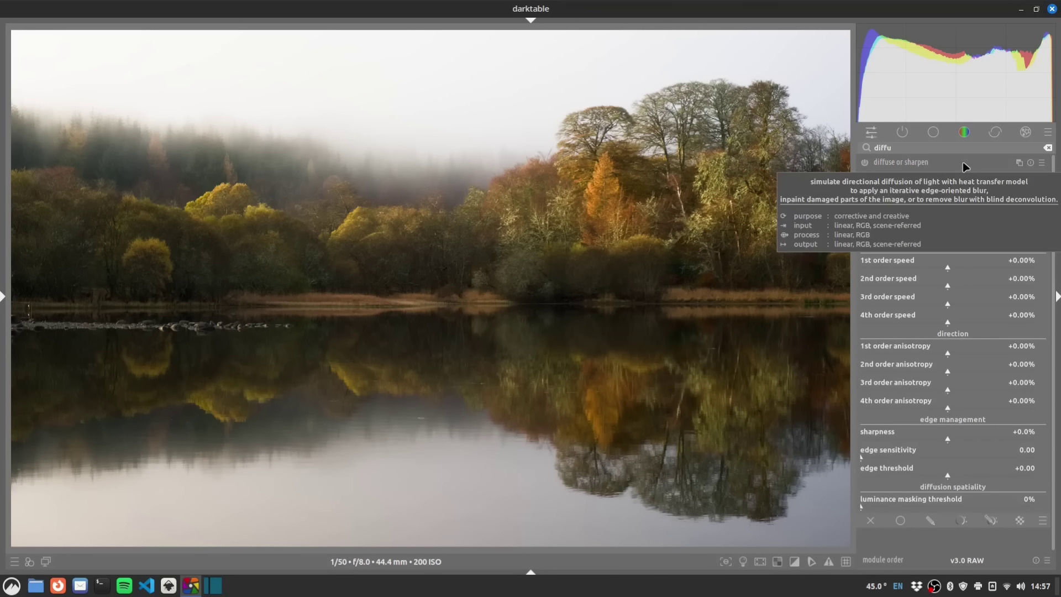
mouse_move(950, 159)
right_click(959, 161)
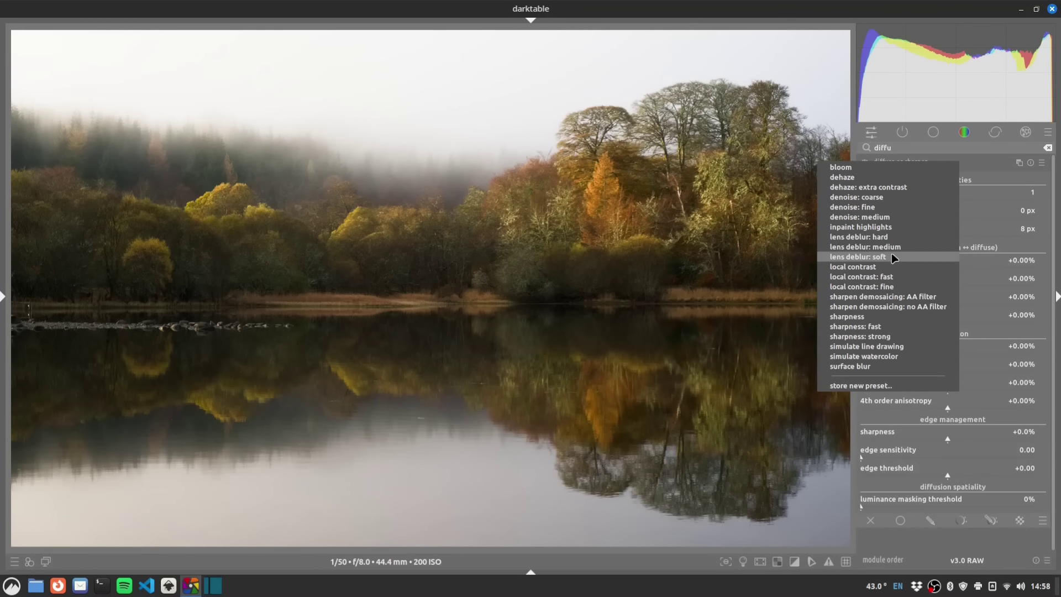
left_click(891, 257)
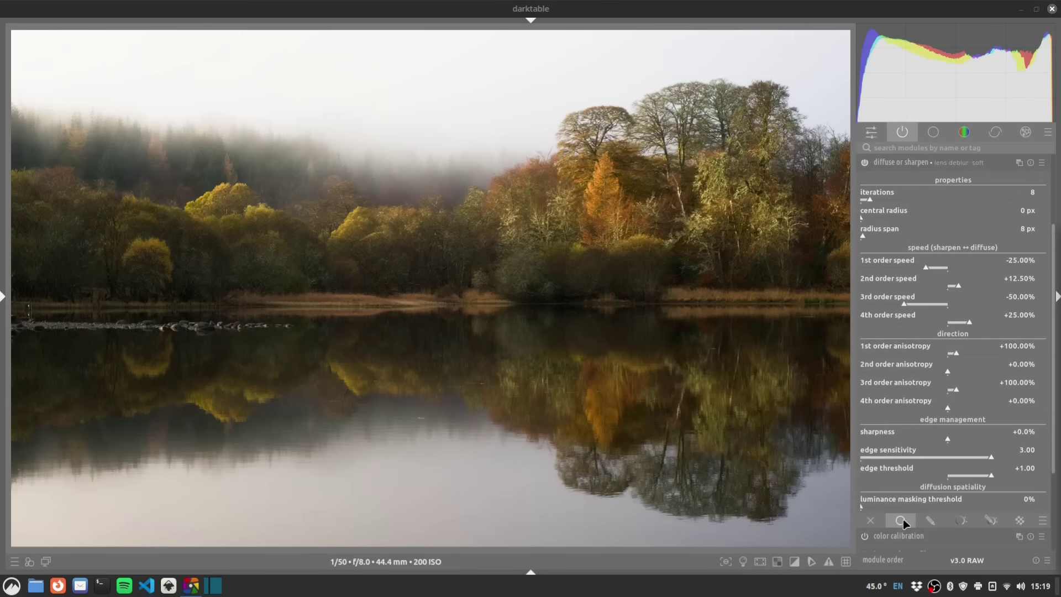
Examine the uniform, drawn, parametric, combined drawn and parametric, and raster mask options of the diffuse or sharpen module
left_click(902, 519)
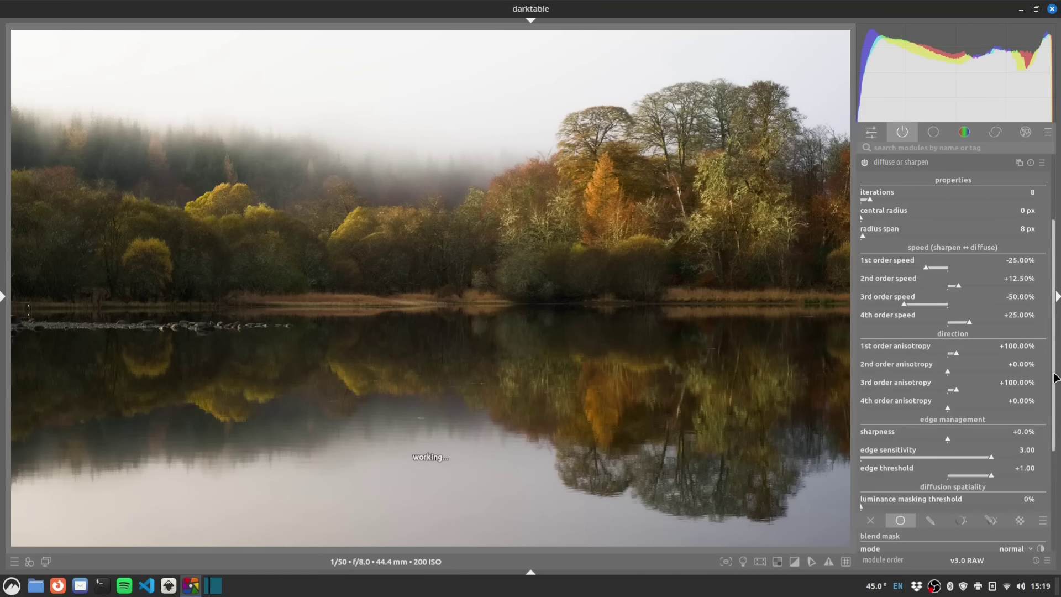
left_click_drag(1055, 378, 1037, 439)
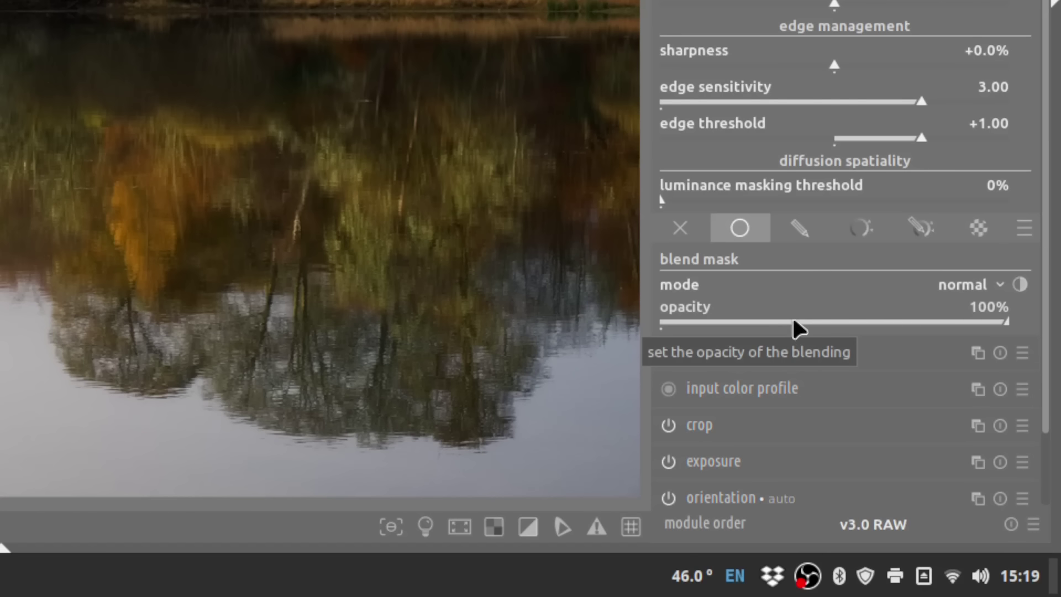
left_click(810, 223)
scroll(1023, 304, "up", 3)
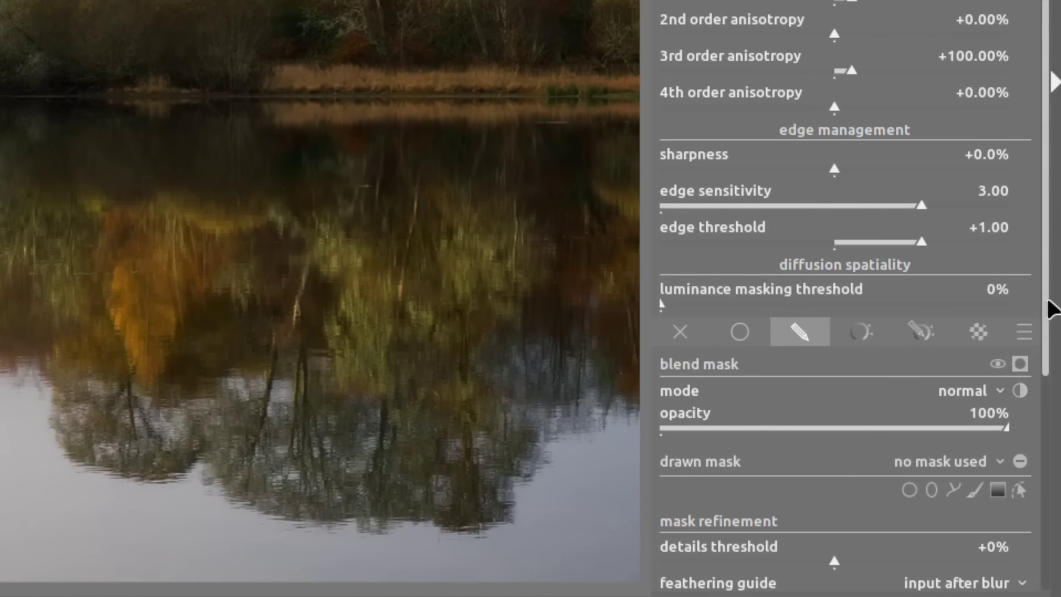
scroll(1045, 273, "down", 6)
scroll(1046, 316, "down", 2)
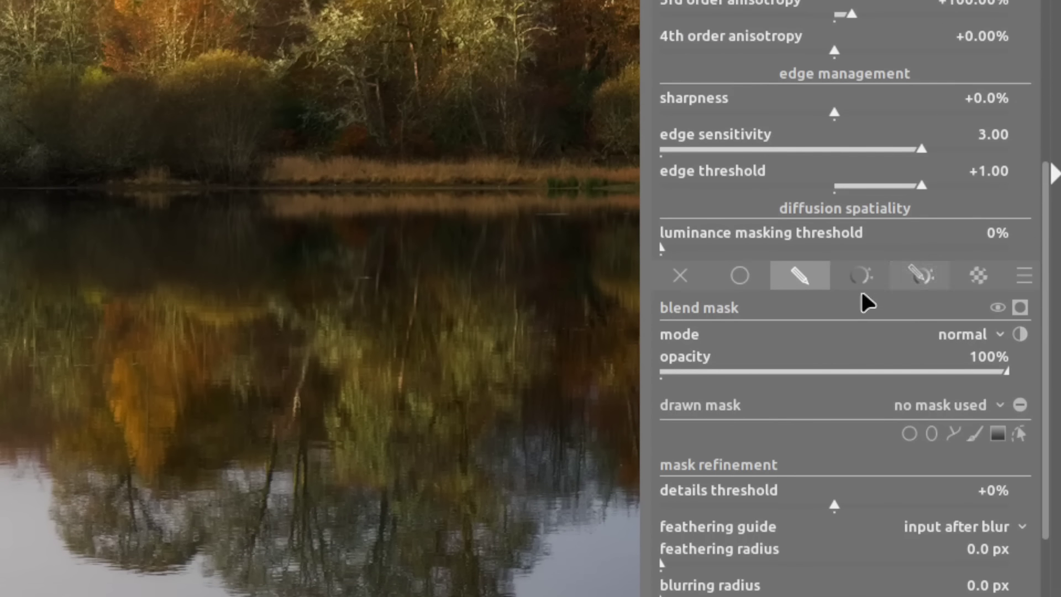
left_click(860, 144)
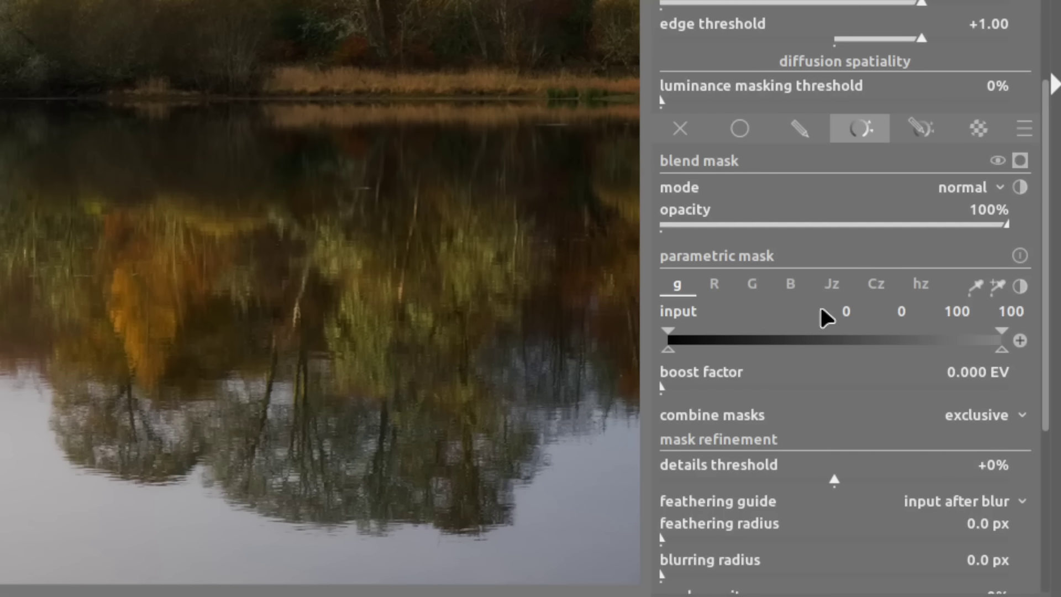
left_click(920, 125)
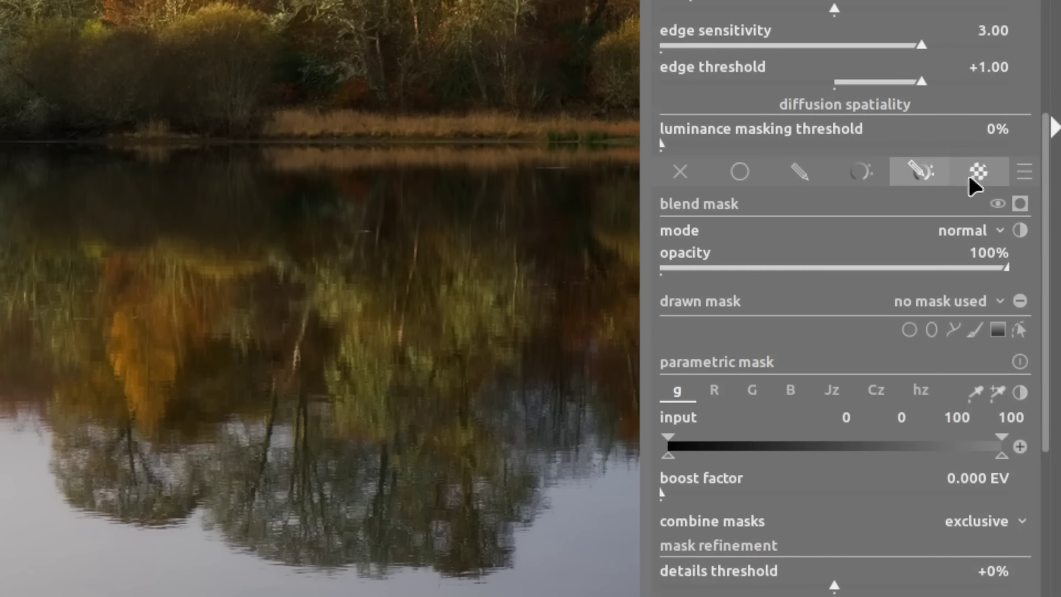
left_click(977, 45)
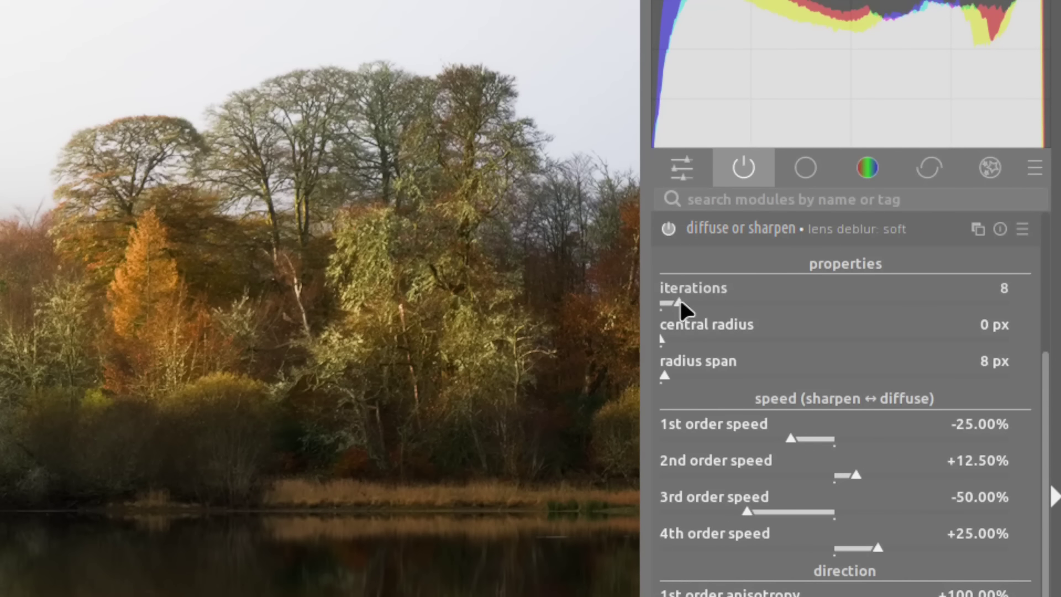
Reduce the diffuse or sharpen module's iterations to 1
left_click_drag(680, 303, 662, 303)
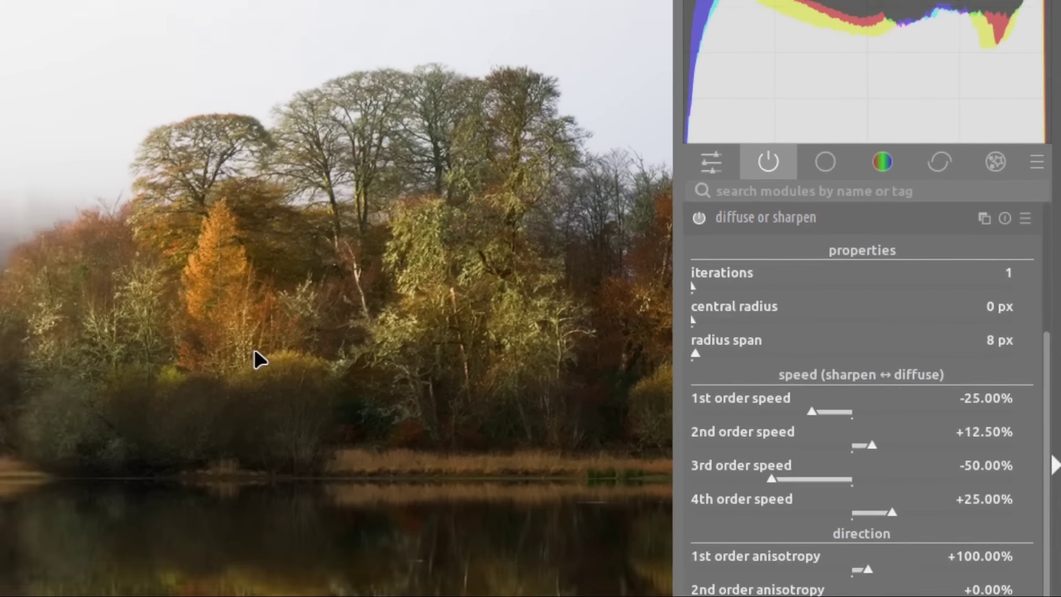
key("shift+z")
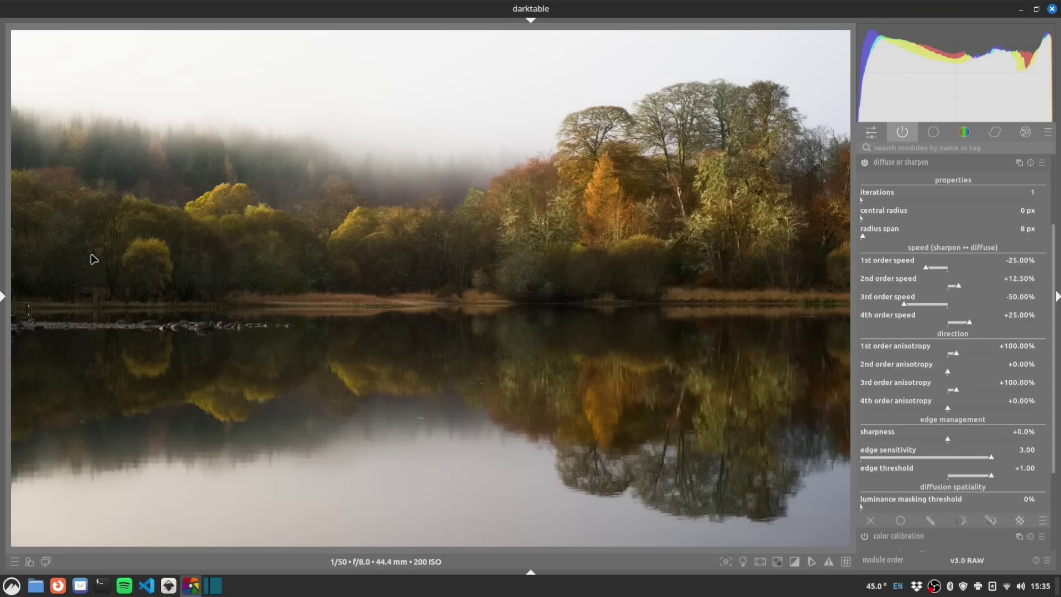
Enable a parametric mask on the diffuse or sharpen module and show its mask overlay on the photo
scroll(1055, 299, "down", 1)
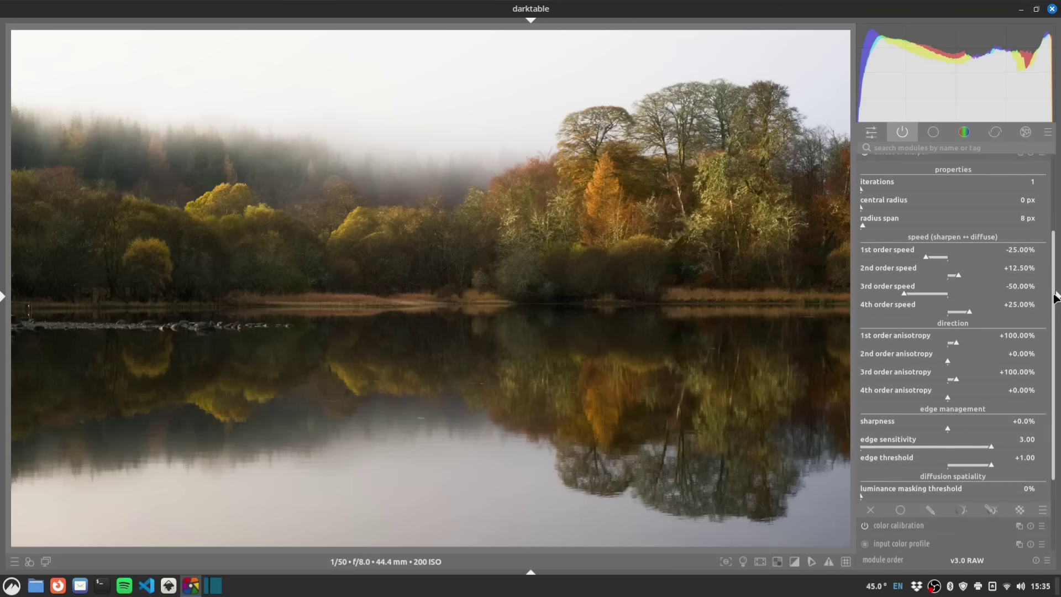
scroll(1055, 298, "down", 5)
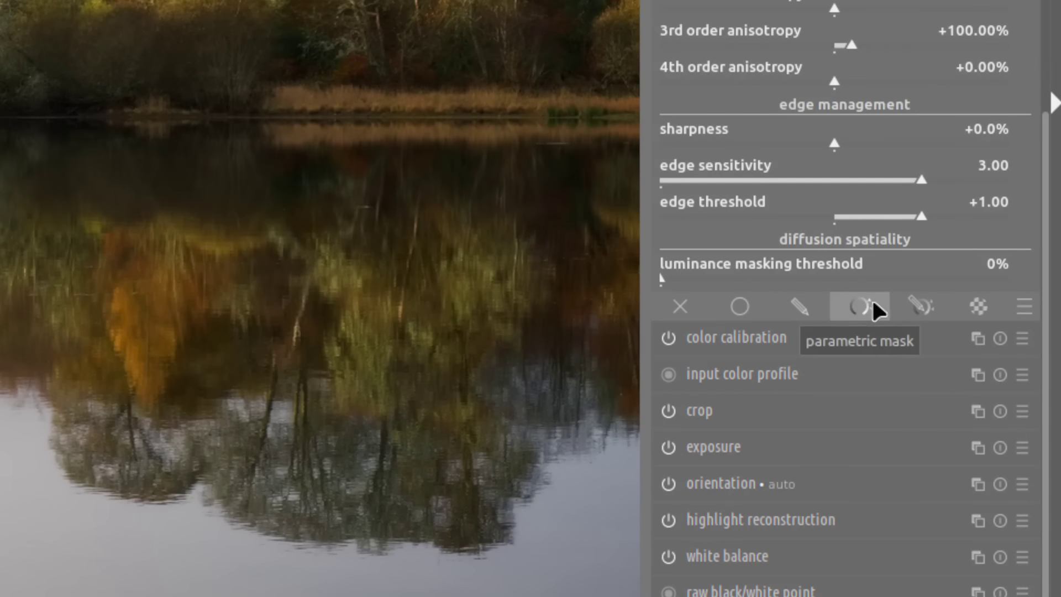
left_click(965, 396)
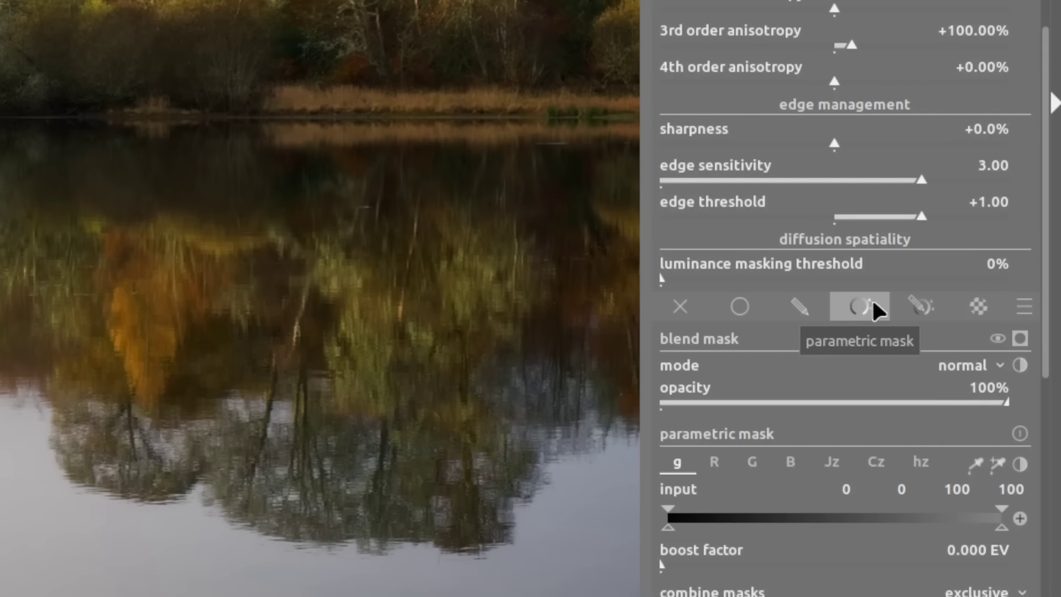
scroll(1050, 312, "down", 3)
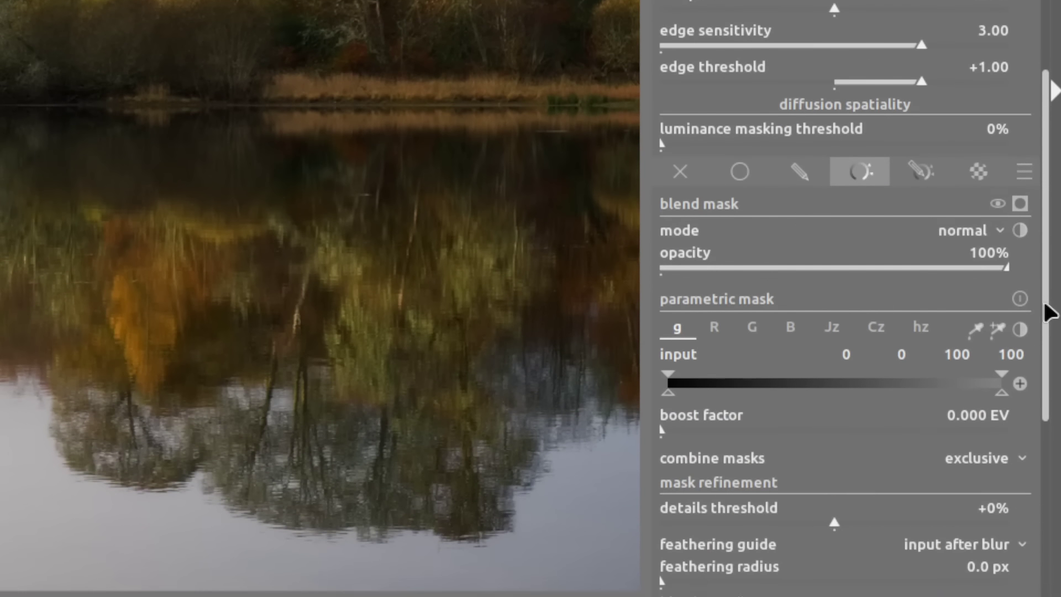
scroll(1050, 312, "down", 3)
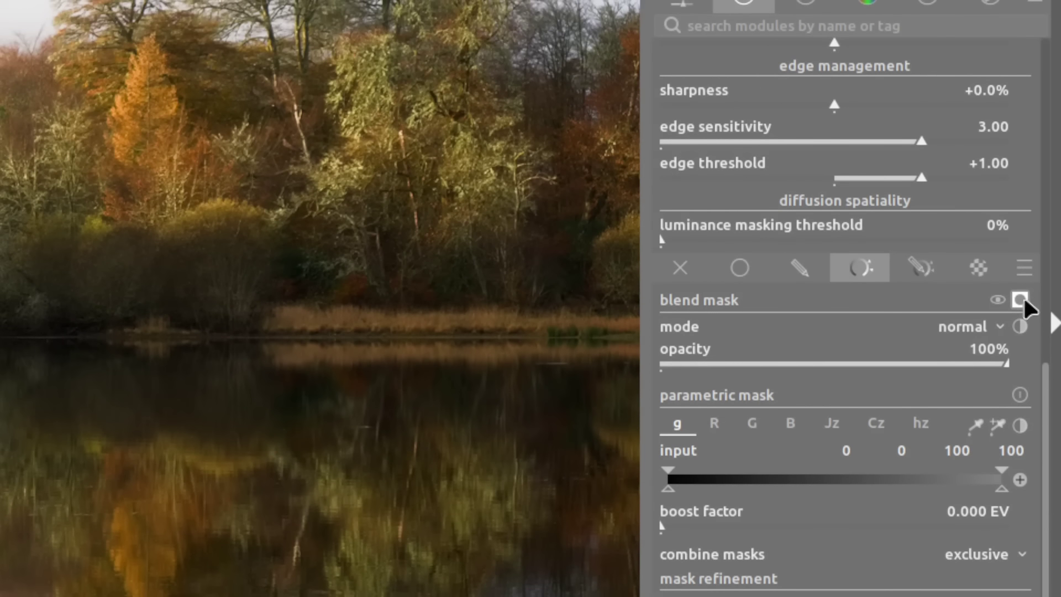
left_click(1021, 298)
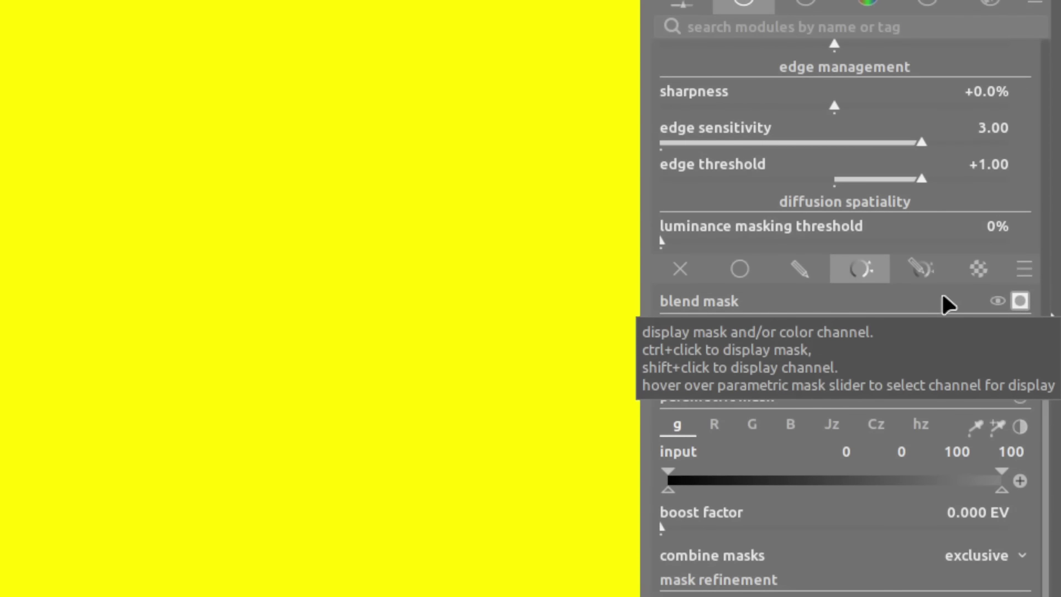
key("shift+z")
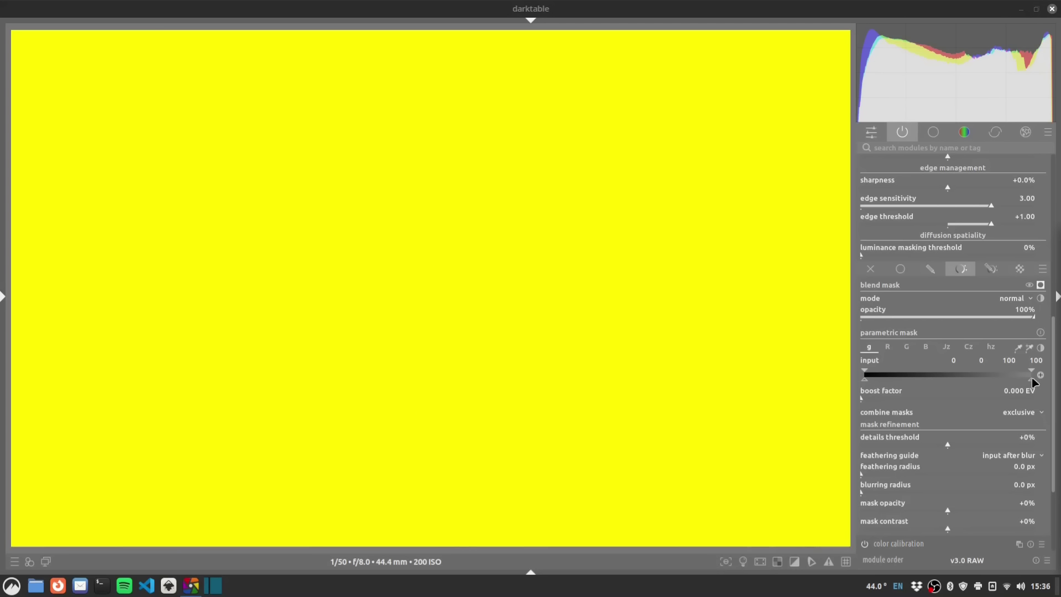
Lower both upper limits of the parametric mask's gray (g) channel input to 22.0, excluding the sky and bright water
left_click_drag(1032, 379, 945, 380)
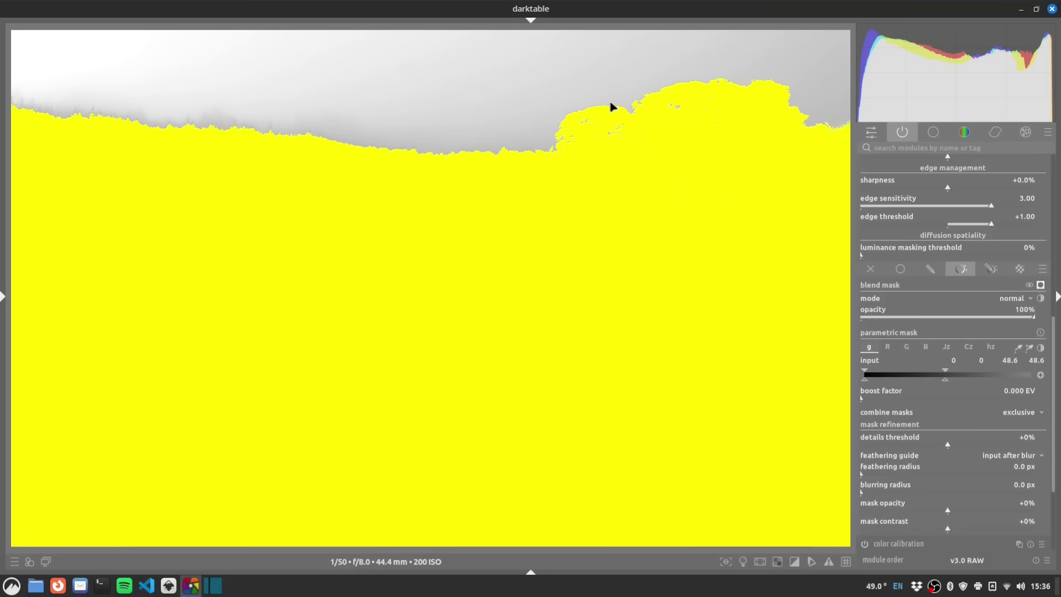
left_click_drag(945, 379, 933, 379)
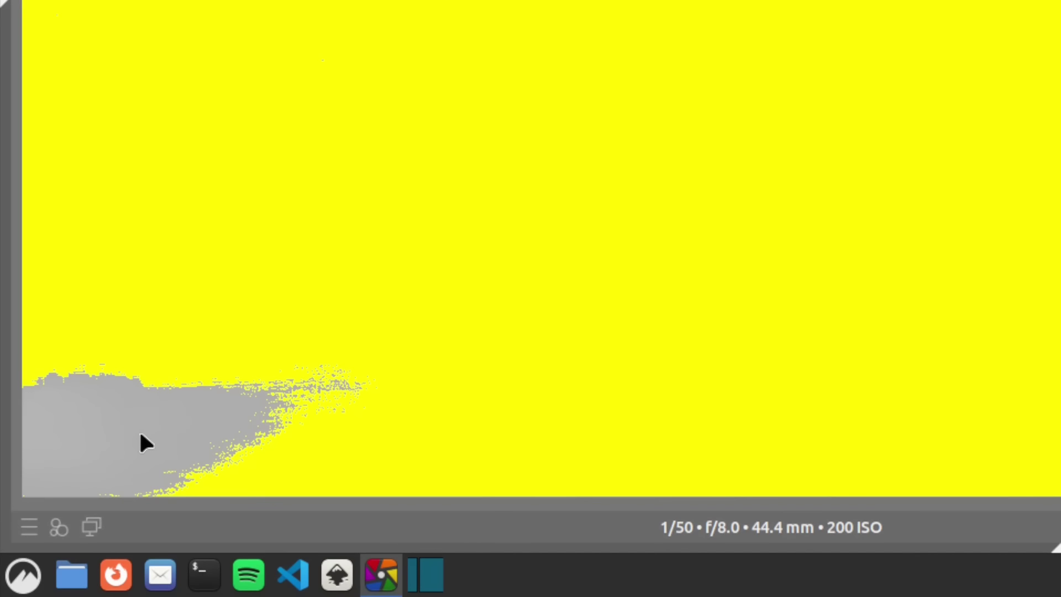
key("shift+z")
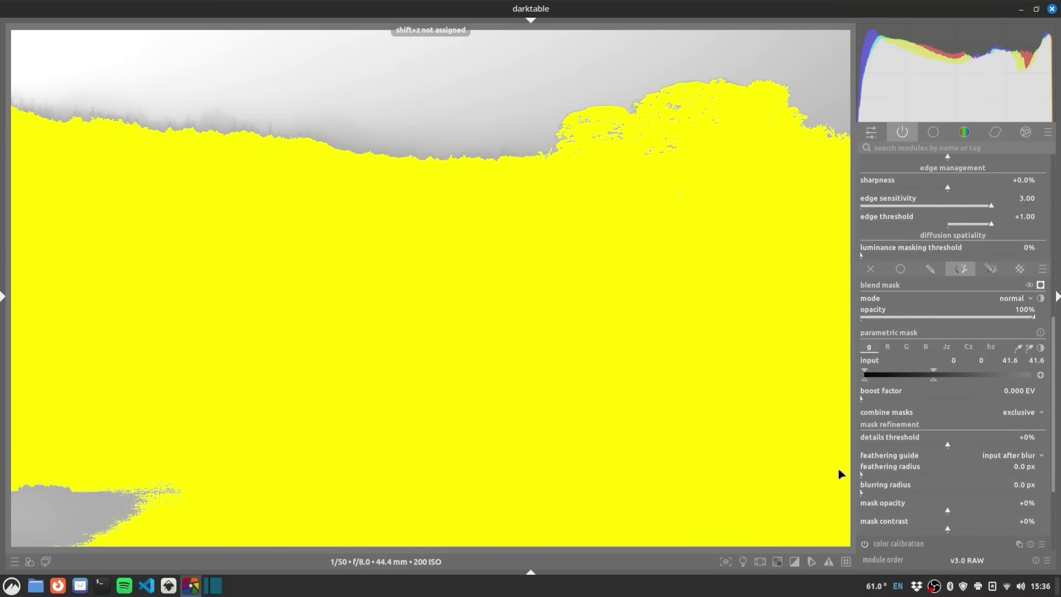
left_click_drag(935, 379, 901, 373)
key("shift+z")
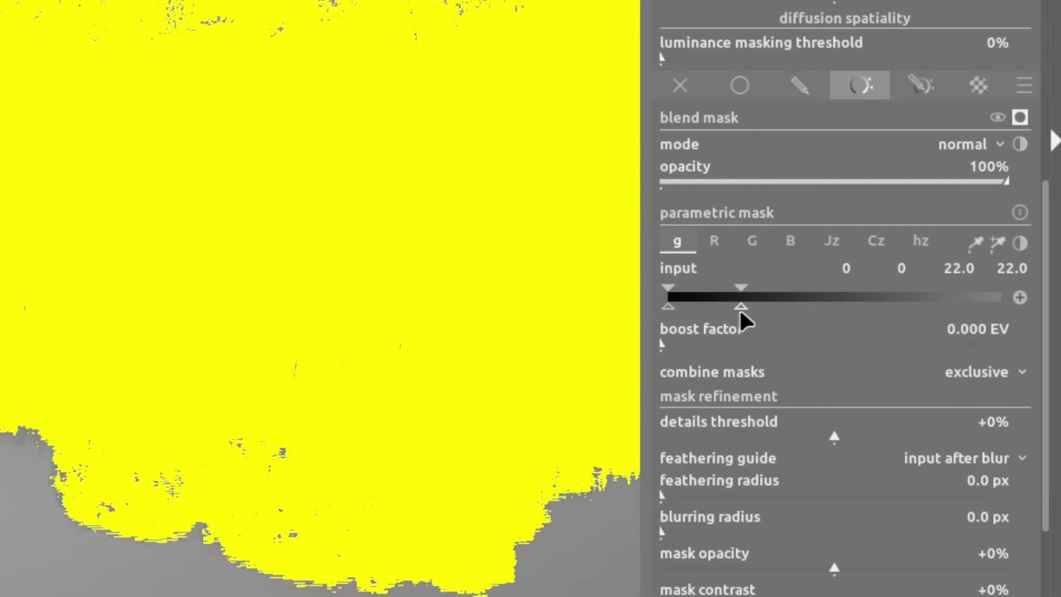
Soften the gray channel's mask transition by spreading its upper input limits to 24.3 and 29.4
left_click_drag(739, 307, 774, 307)
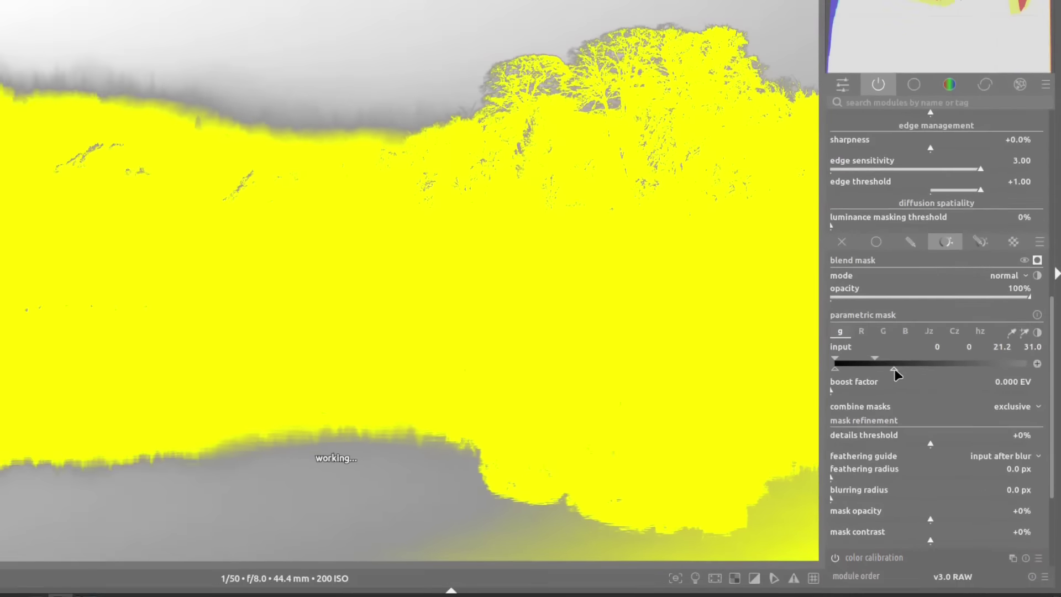
mouse_move(894, 369)
left_mouse_down()
mouse_move(941, 380)
mouse_move(901, 372)
left_mouse_up()
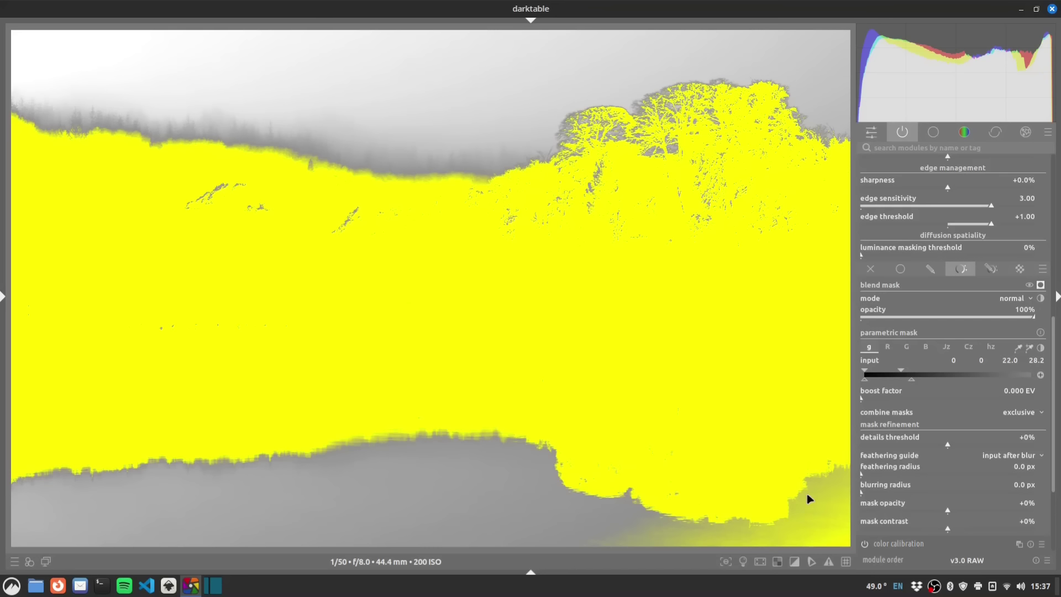
left_click_drag(901, 370, 913, 376)
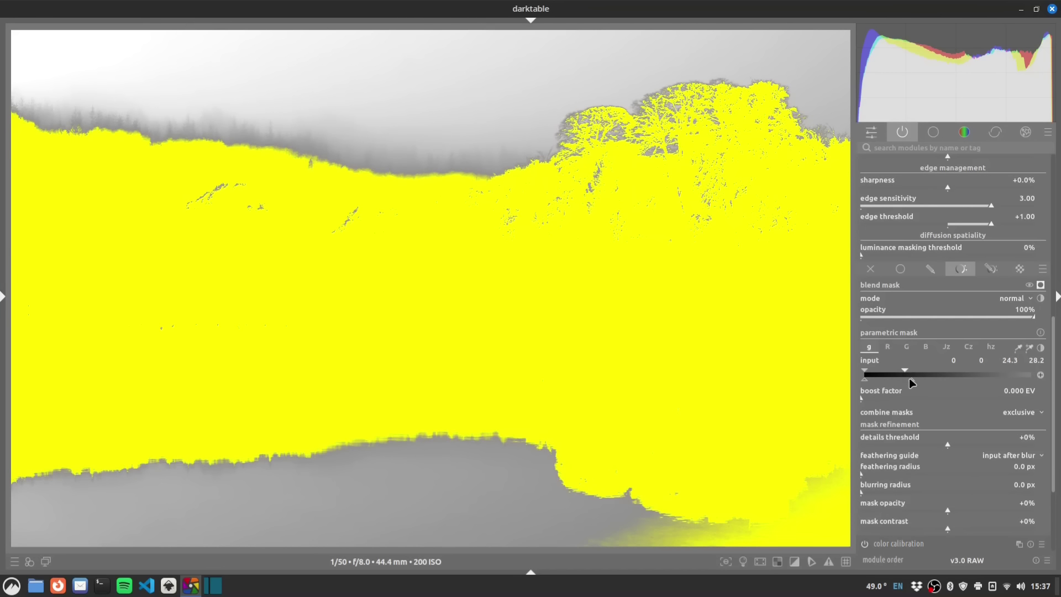
Set the parametric mask's combine masks option to inclusive
scroll(914, 376, "down", 3)
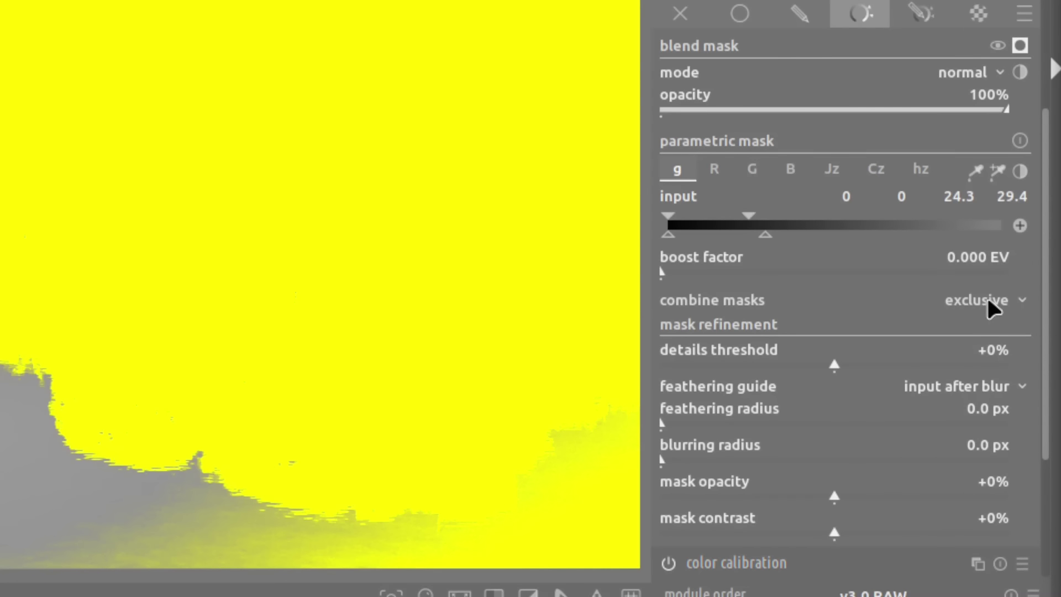
left_click(987, 296)
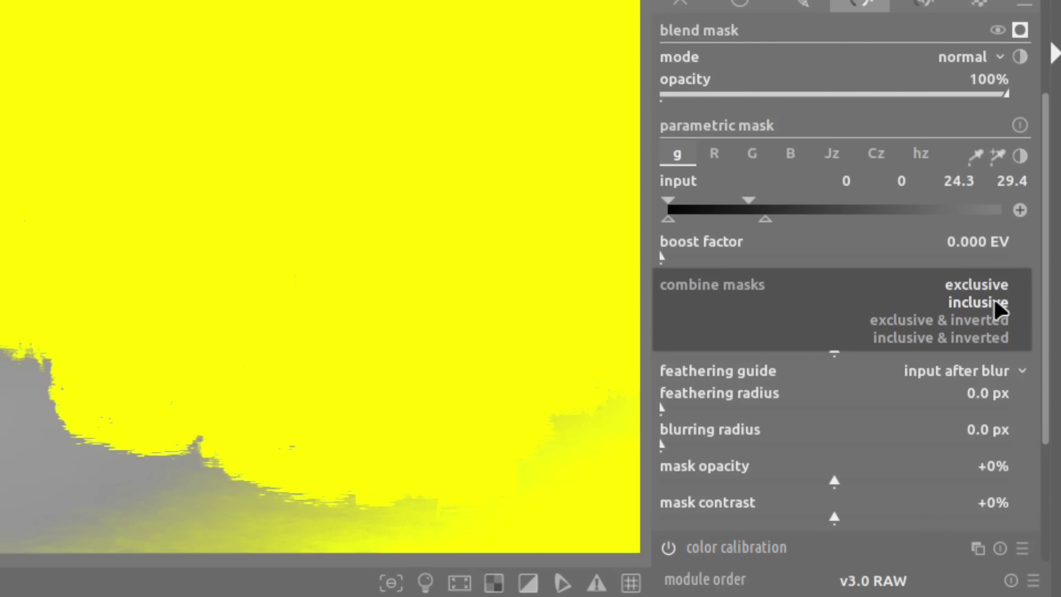
left_click(995, 300)
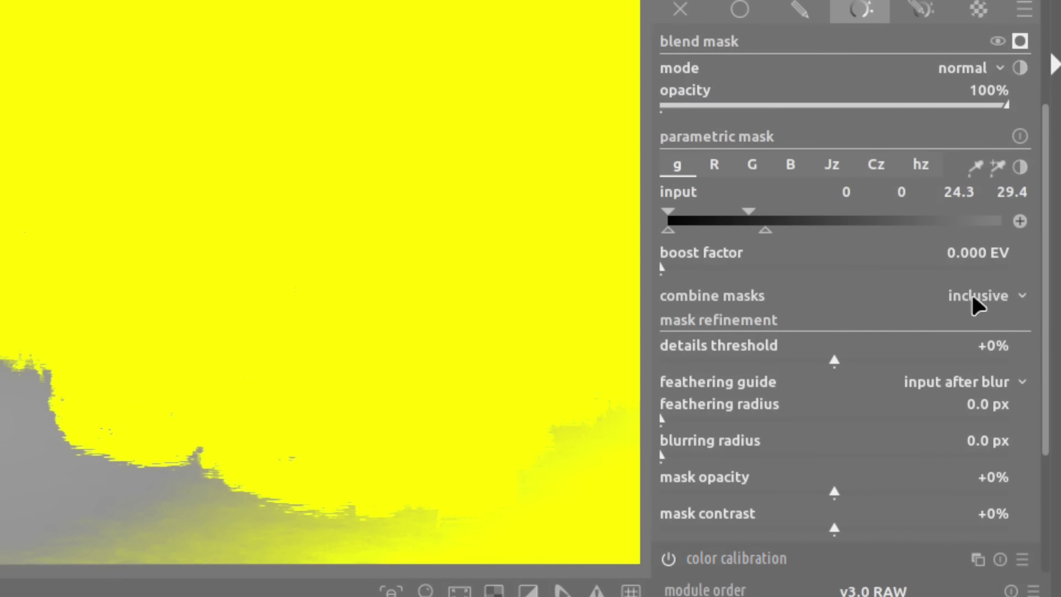
key("shift+z")
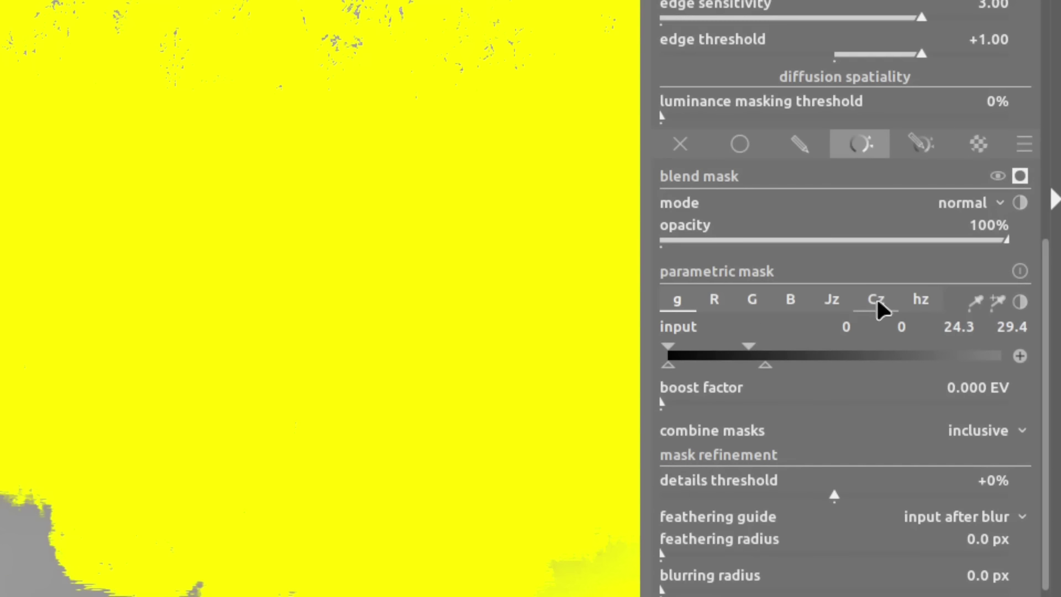
Select the mask's Cz chroma channel and, with the mask overlay hidden, examine its channel data on the photo
left_click(877, 303)
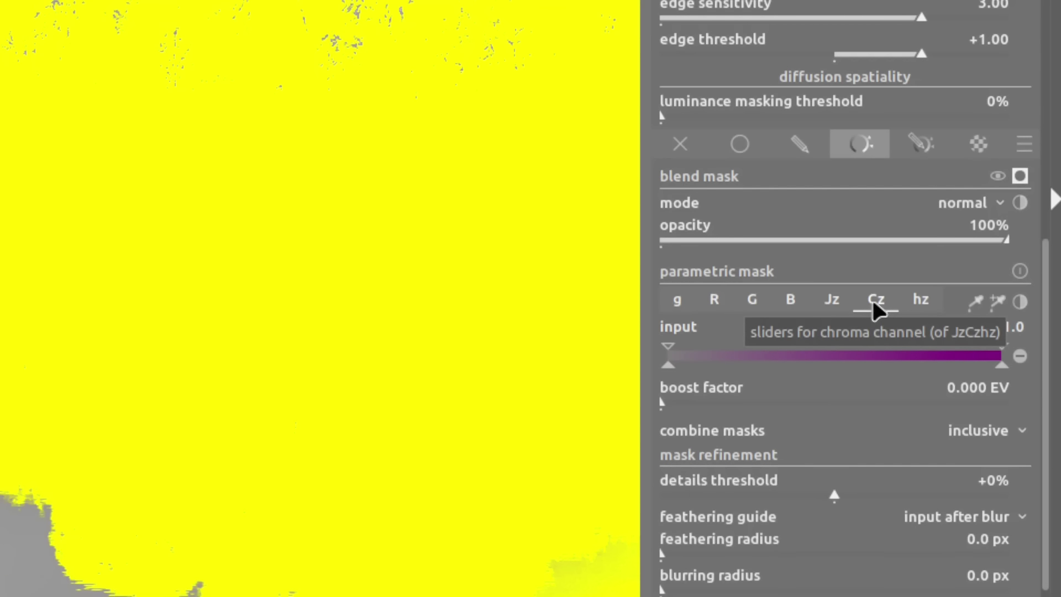
scroll(1018, 282, "up", 4)
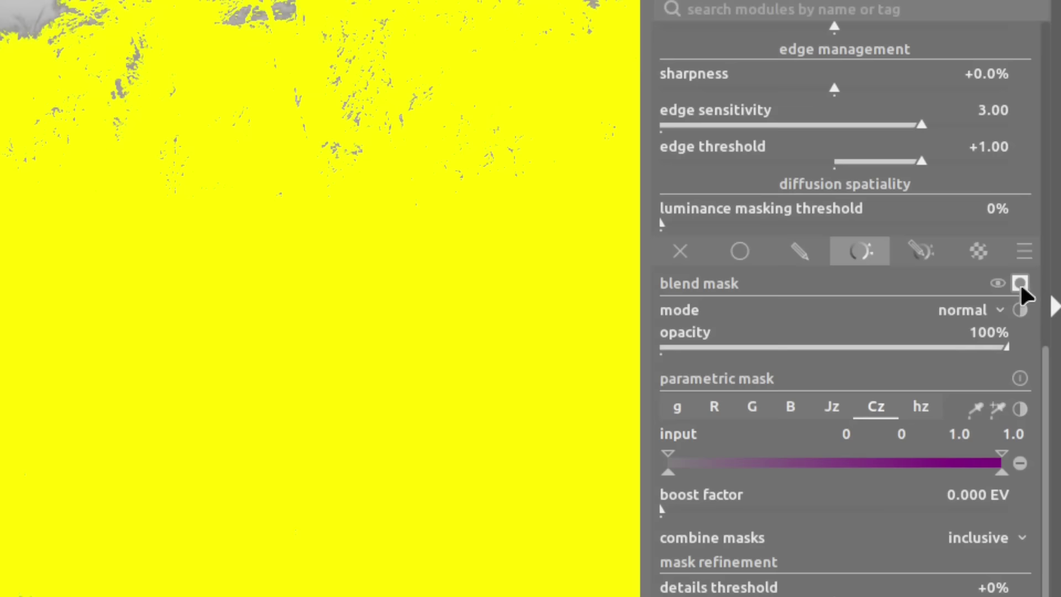
left_click(1018, 295)
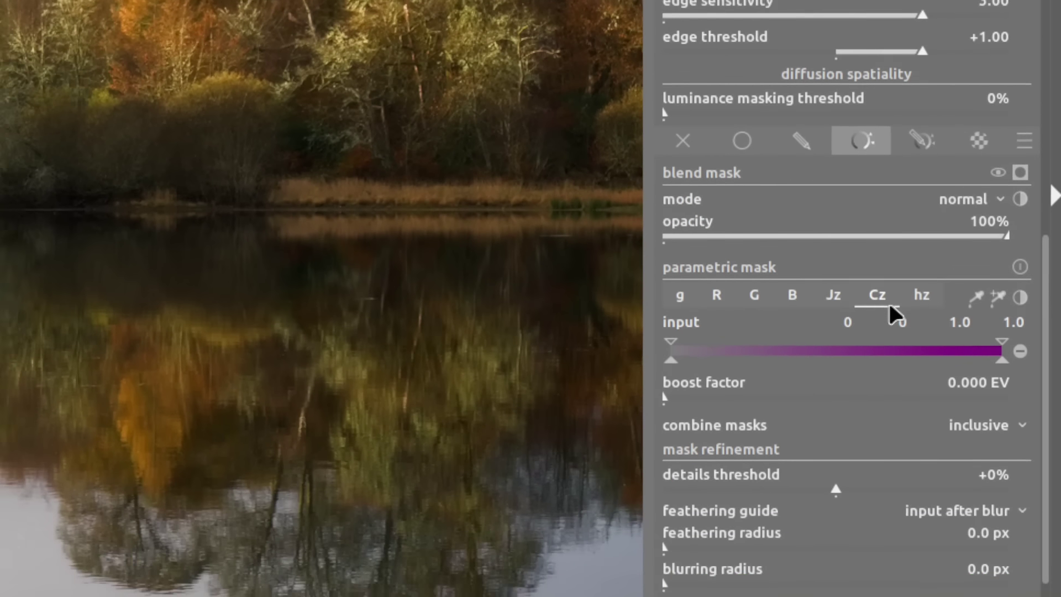
key("shift+z")
key("c")
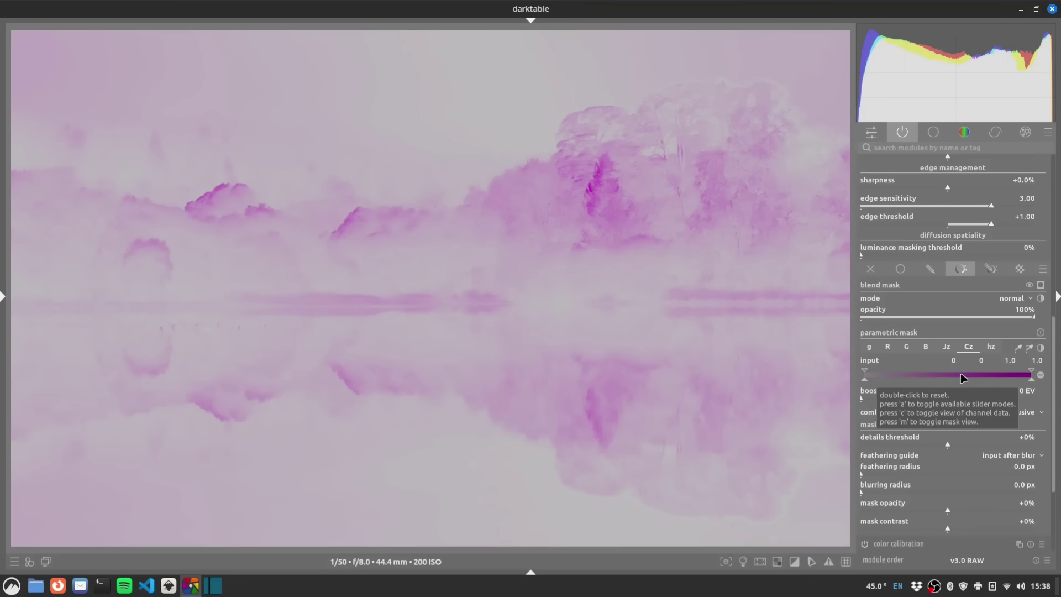
key("c")
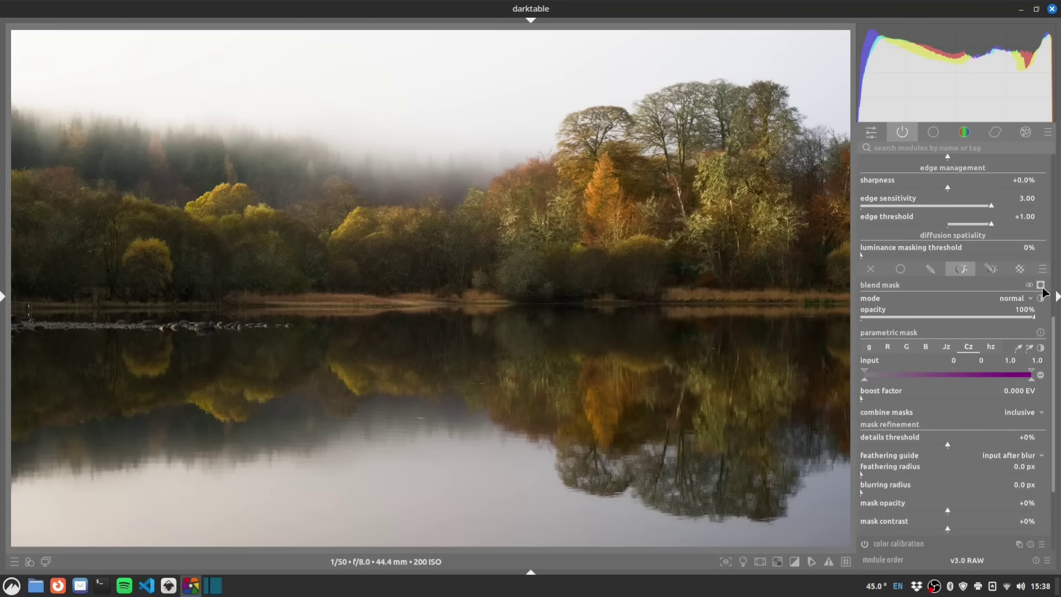
Show the mask overlay again and lower both upper limits of the Cz channel input to 0.28
left_click(1040, 285)
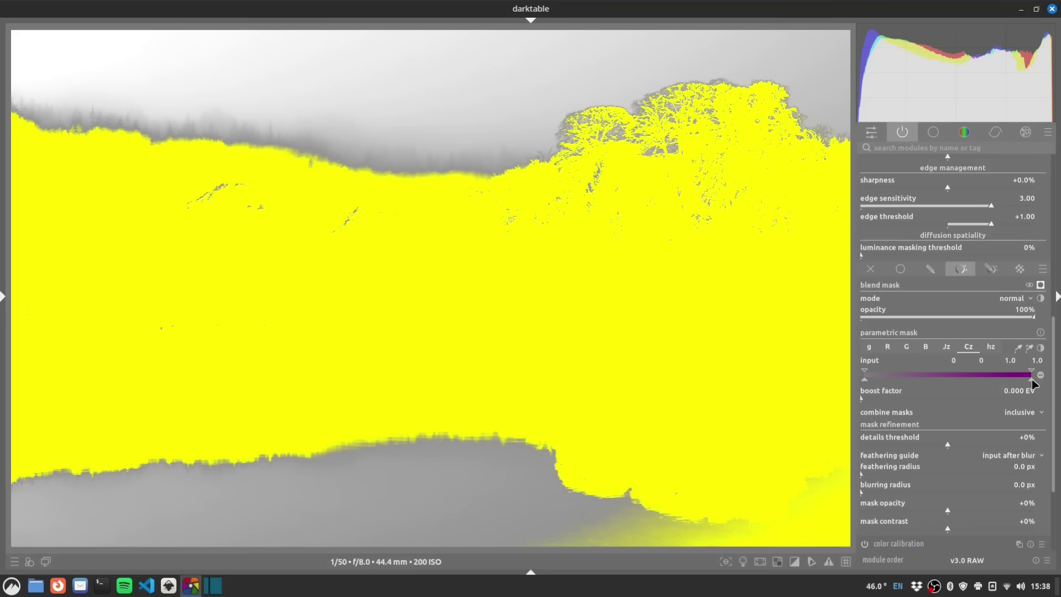
left_click_drag(1031, 379, 956, 370)
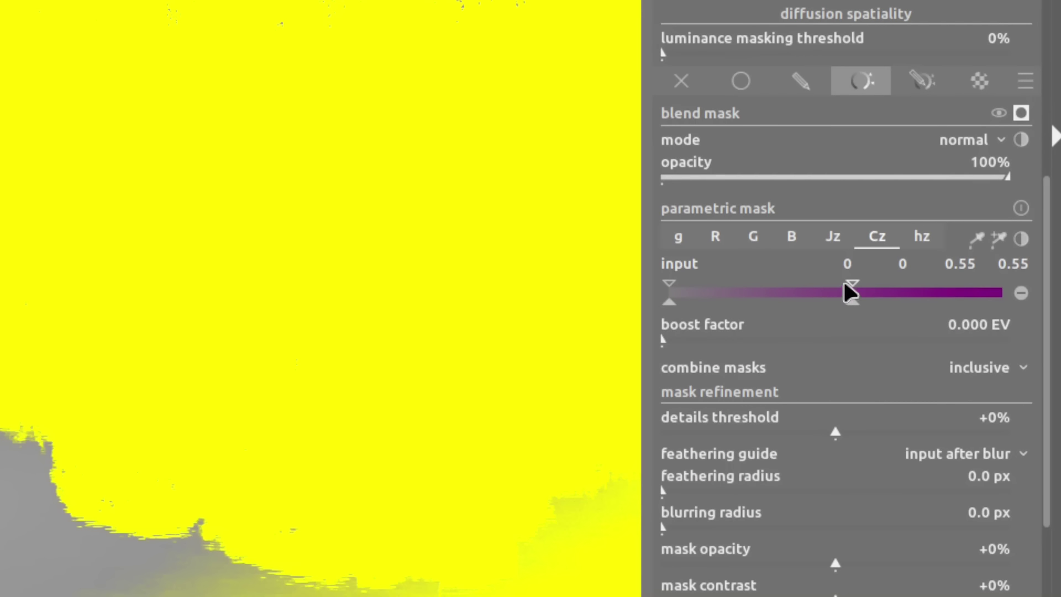
left_click_drag(846, 286, 805, 292)
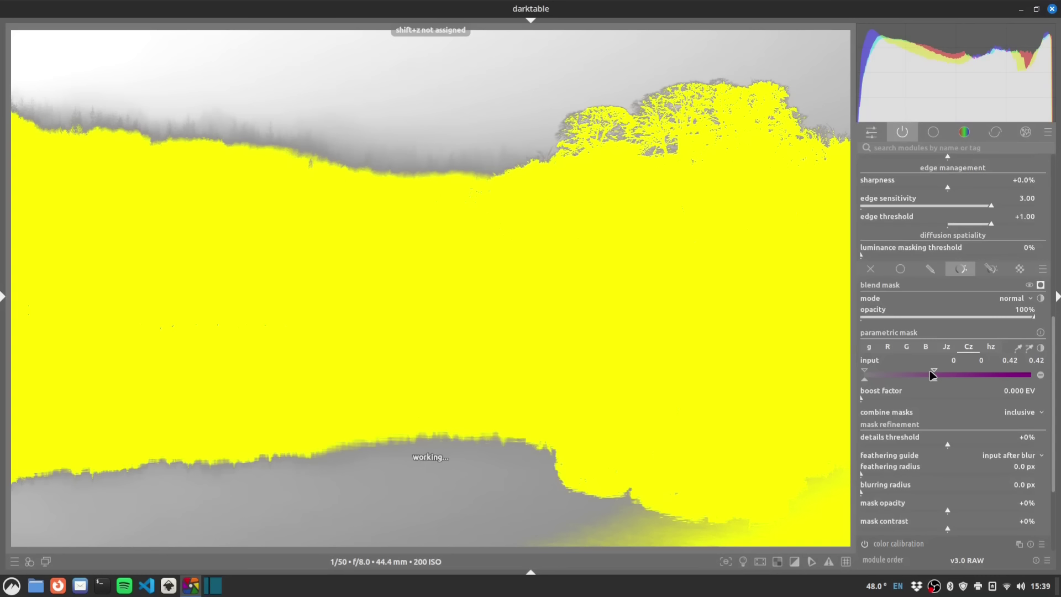
left_click_drag(929, 371, 900, 368)
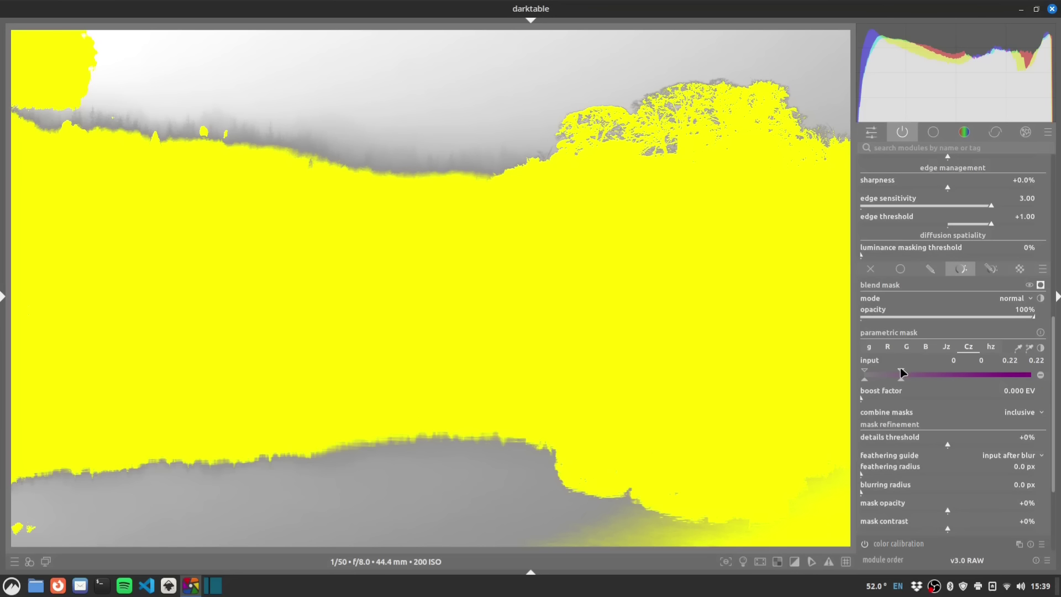
left_click_drag(901, 371, 910, 378)
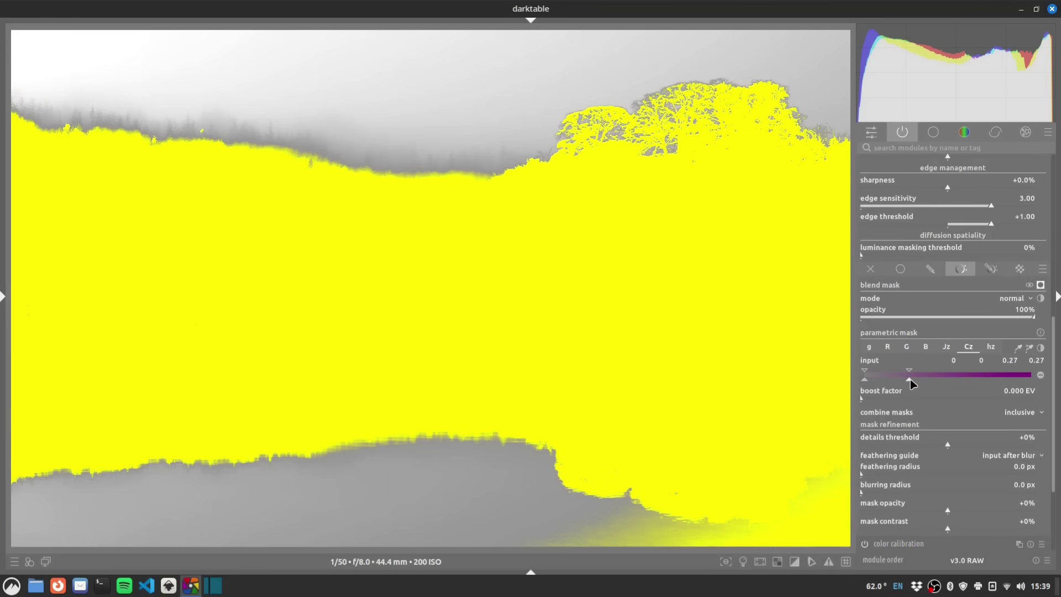
left_click_drag(910, 379, 910, 379)
Raise the mask's feathering radius to about 50.1 px and hide the mask overlay
scroll(1054, 423, "down", 3)
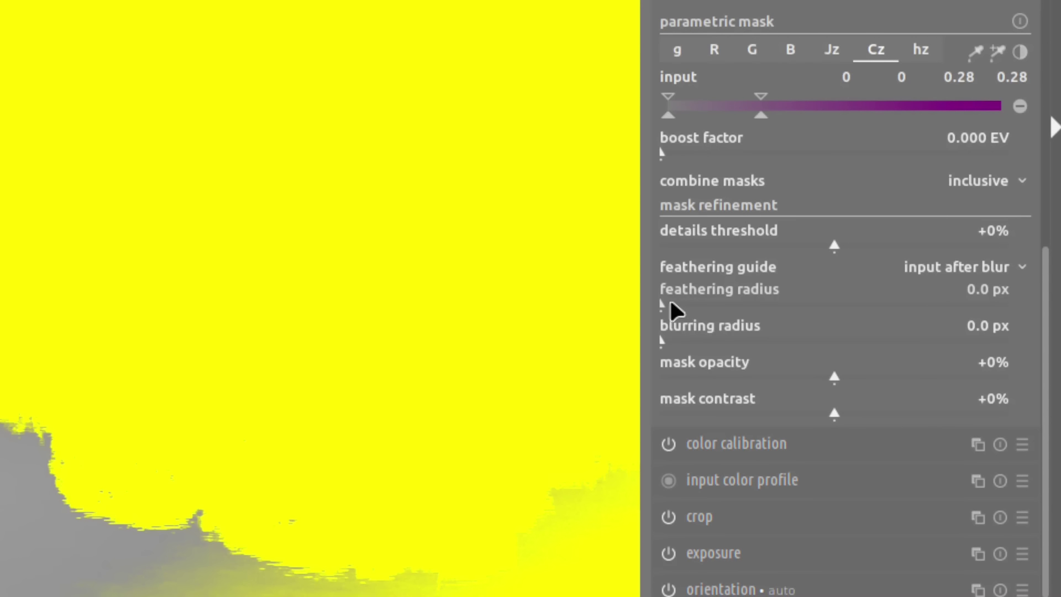
left_click_drag(663, 303, 729, 307)
key("shift+z")
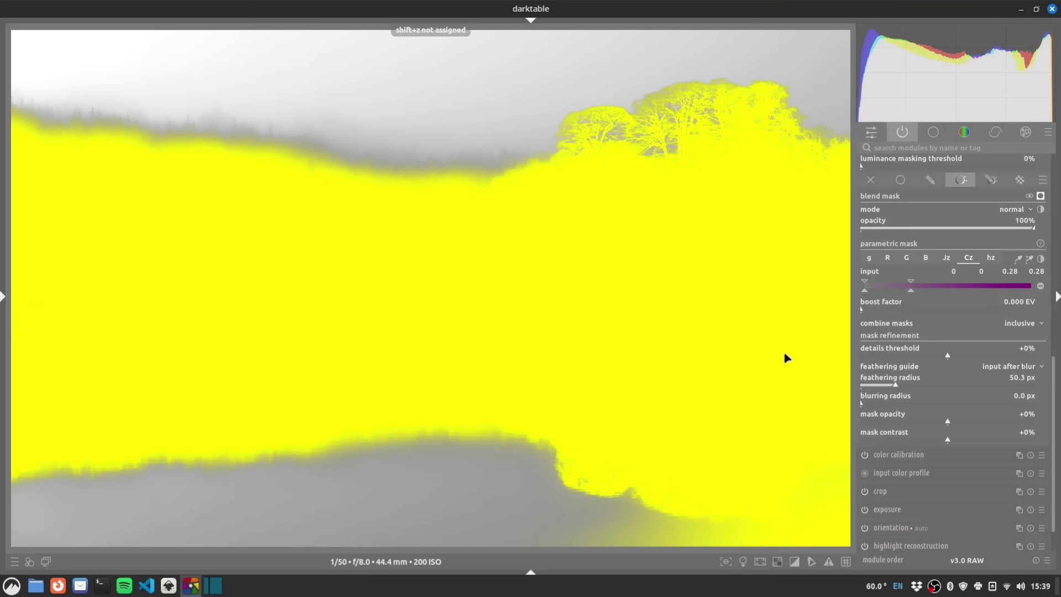
left_click_drag(893, 381, 880, 380)
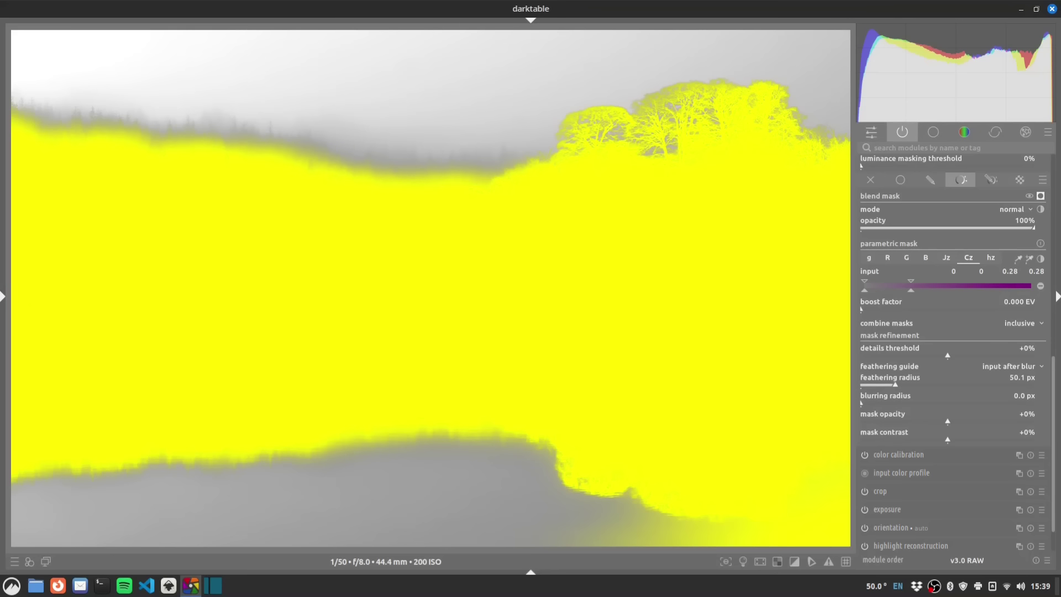
left_click(1040, 196)
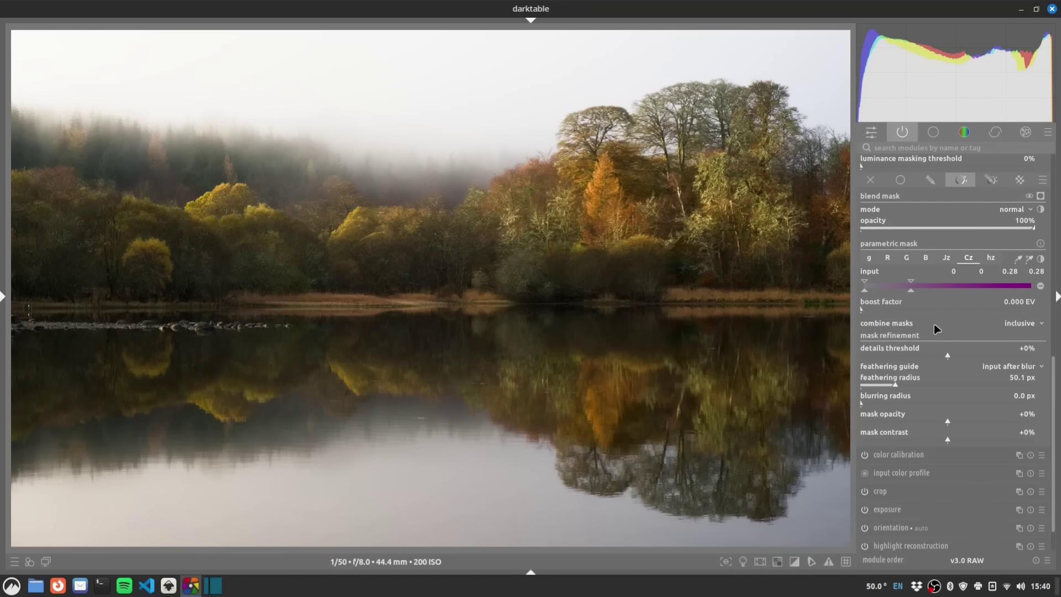
Set the diffuse or sharpen module's iterations to 8
left_click_drag(1055, 401, 1056, 213)
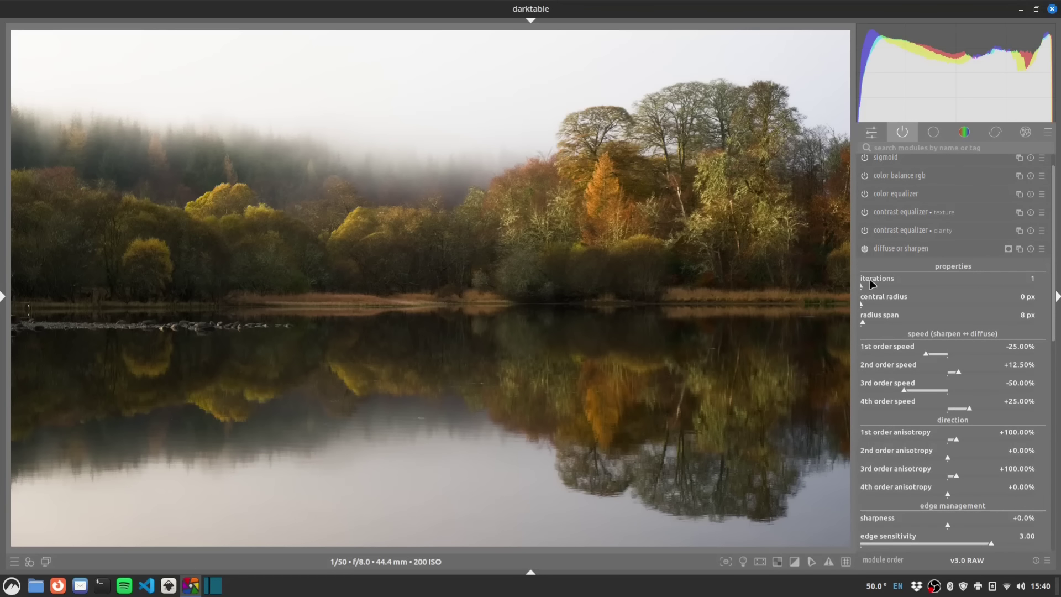
mouse_move(870, 280)
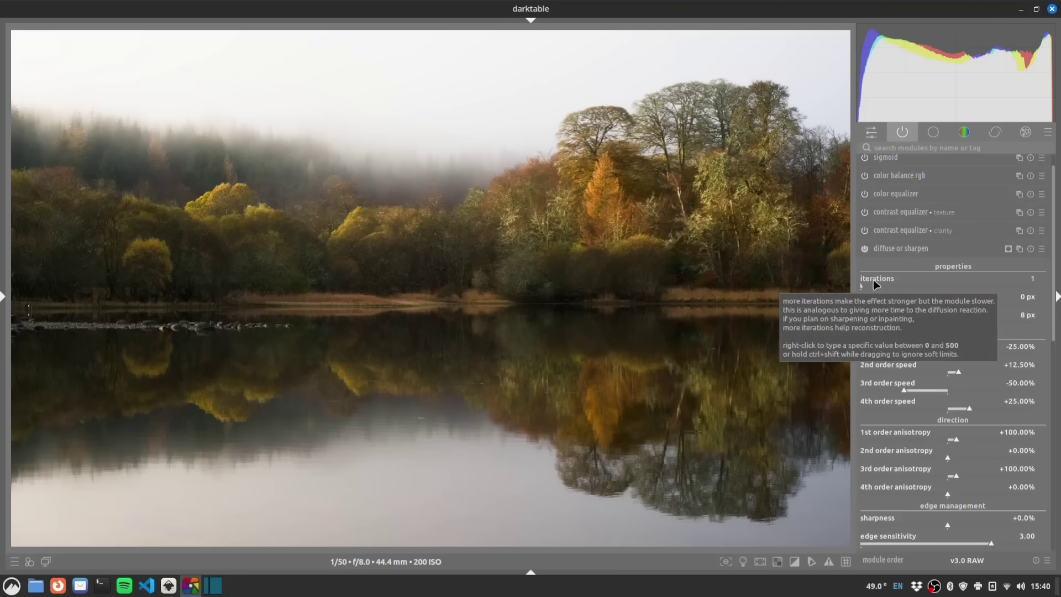
right_click(872, 279)
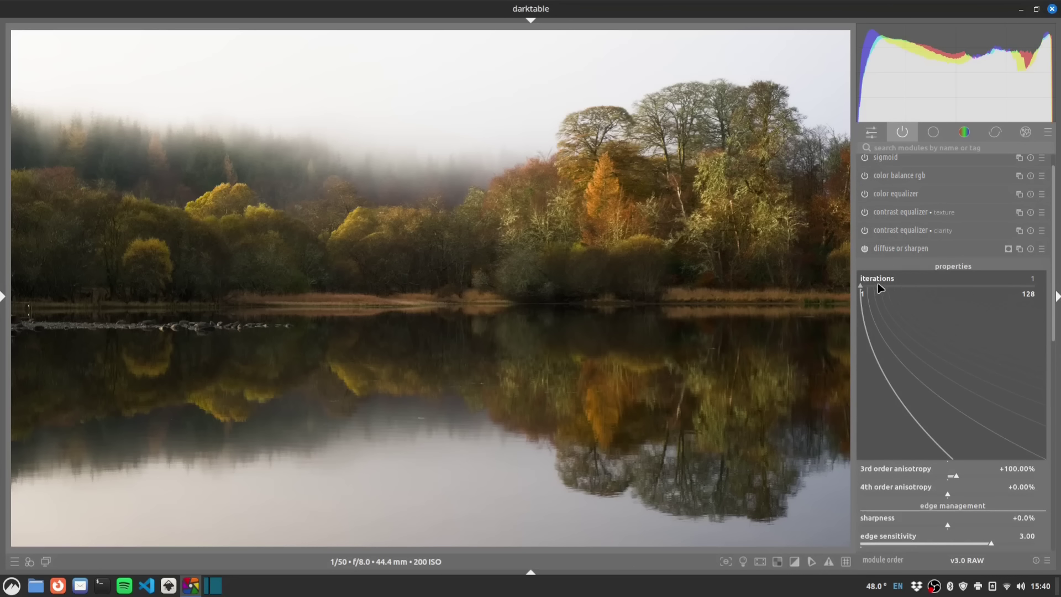
type("8")
key("Return")
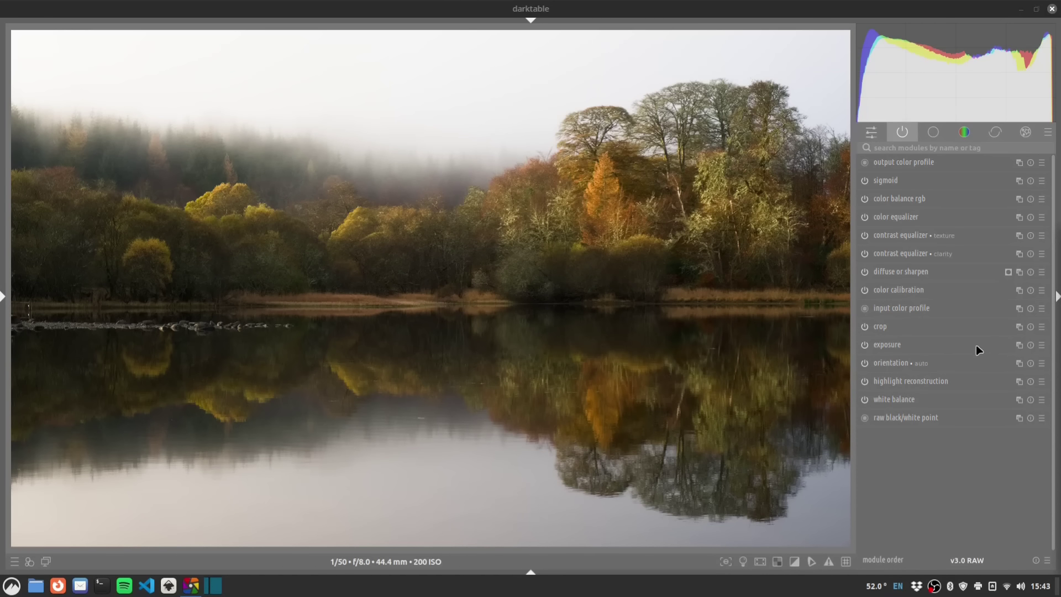
Add a new exposure instance with a parametric mask and show its mask overlay
left_click(1019, 345)
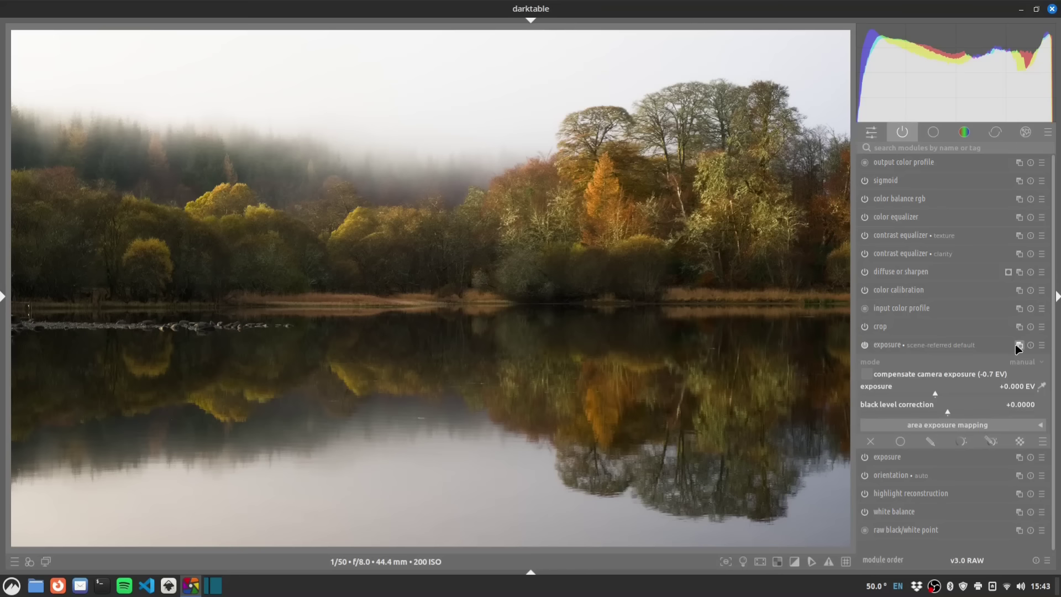
left_click(964, 441)
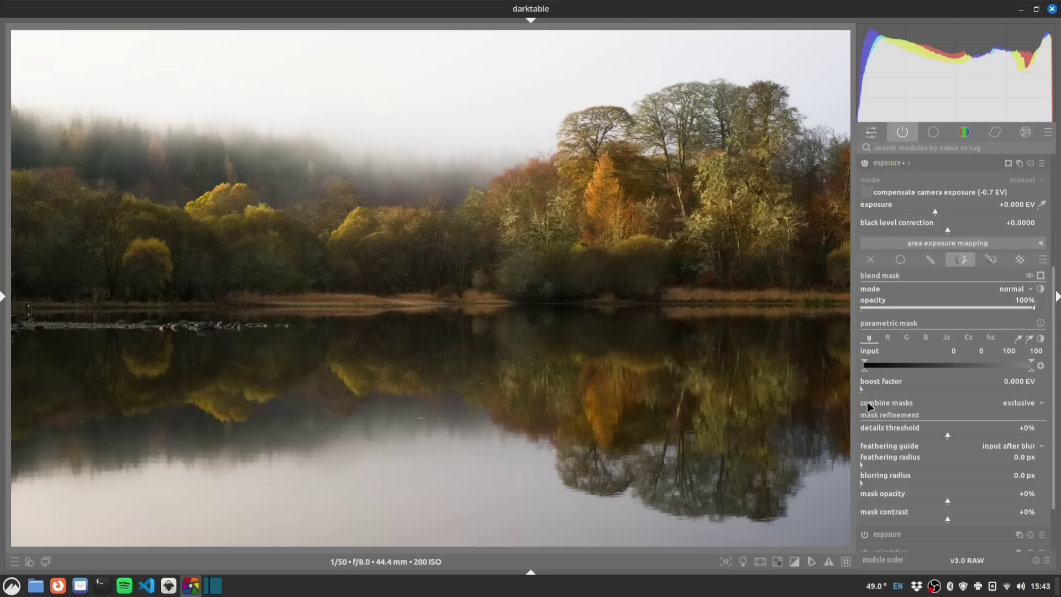
left_click(1040, 275)
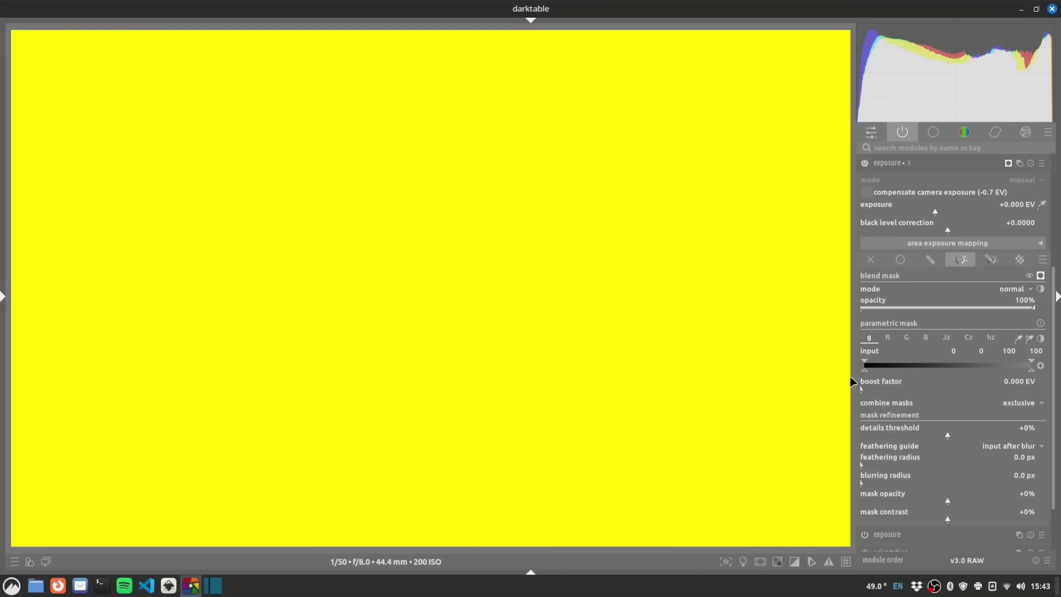
Limit the exposure mask to the sky and its reflection: gray lower limits about 16.1 and 27.5, Cz upper limits about 0.25 and 0.40
mouse_move(864, 370)
left_mouse_down()
mouse_move(910, 368)
mouse_move(894, 368)
left_mouse_up()
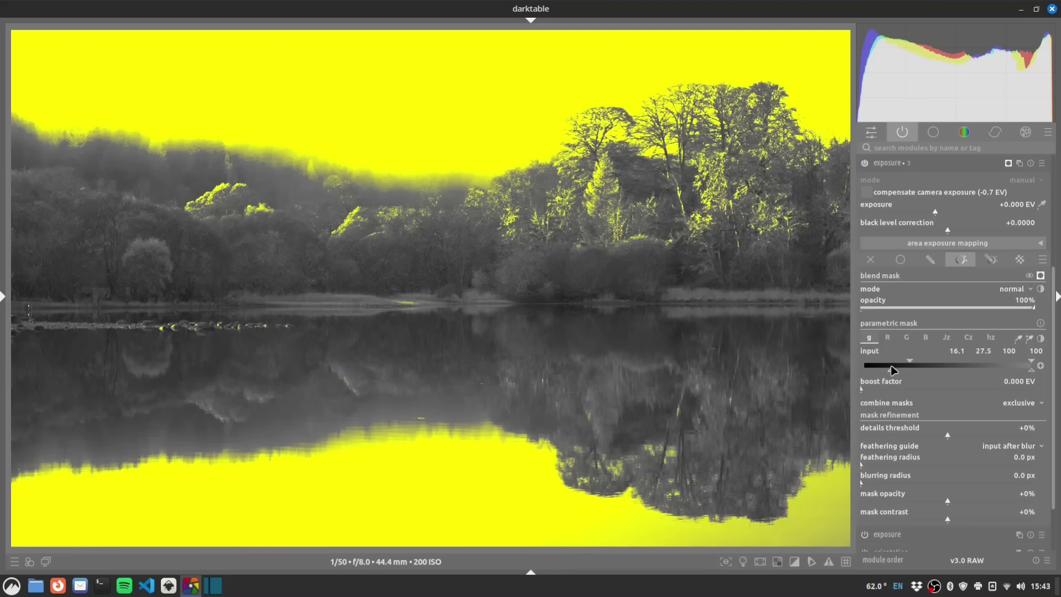
scroll(889, 365, "down", 5)
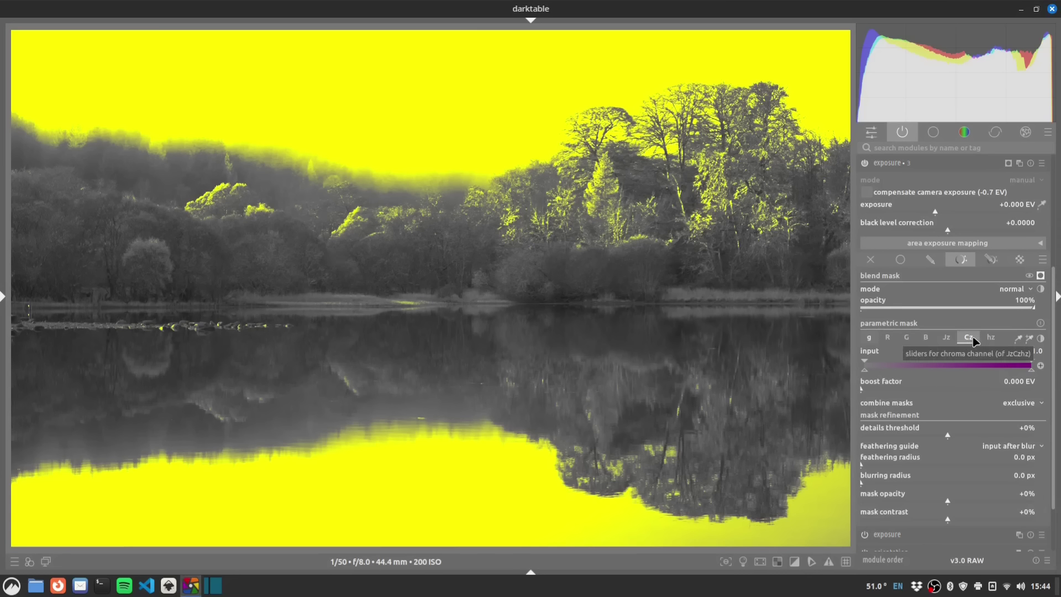
left_click_drag(1032, 369, 971, 370)
mouse_move(960, 369)
left_mouse_down()
mouse_move(906, 367)
mouse_move(922, 368)
left_mouse_up()
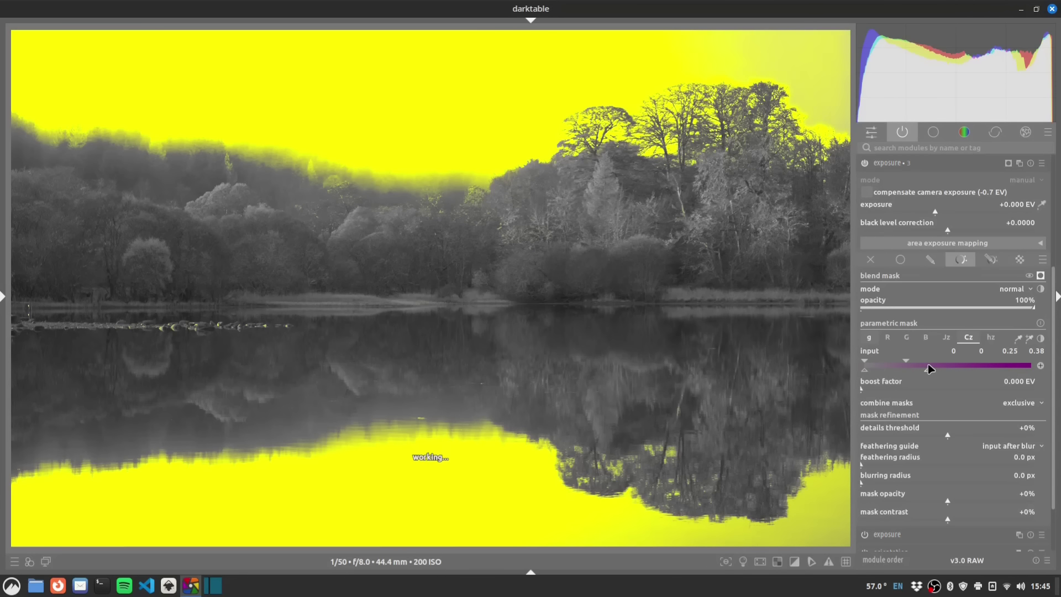
left_click_drag(927, 364, 930, 363)
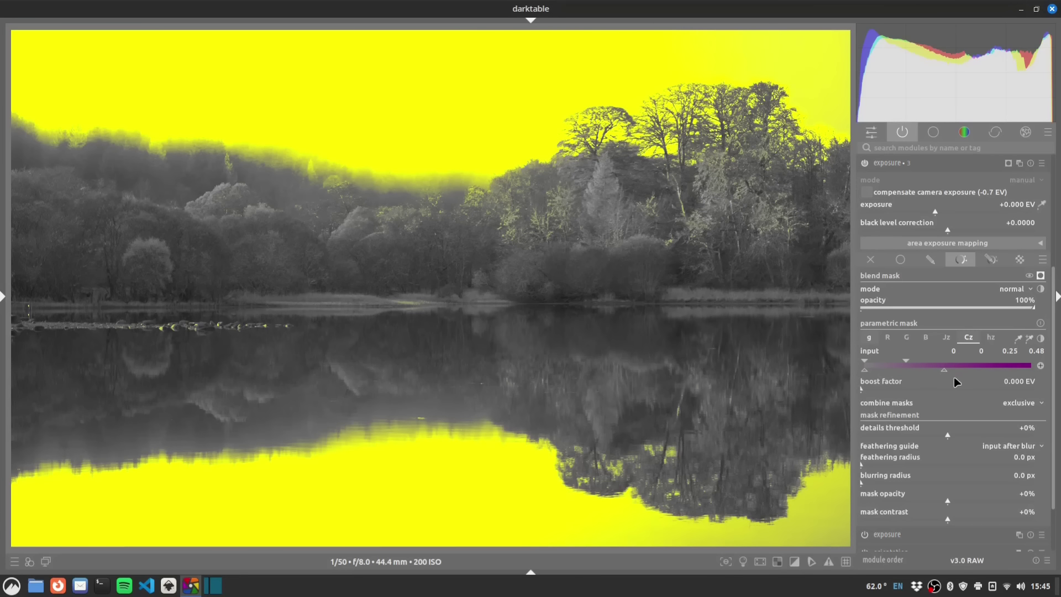
left_click_drag(943, 368, 932, 369)
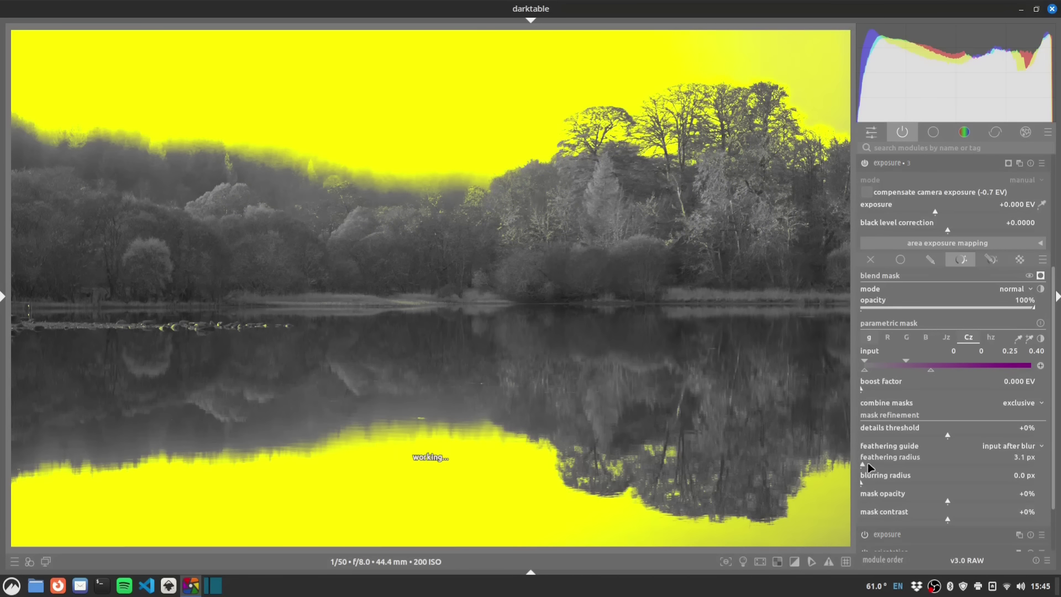
Refine the exposure mask with a feathering radius of about 51 px and a blurring radius of about 8.7 px, and hide the overlay
left_click_drag(868, 464, 894, 463)
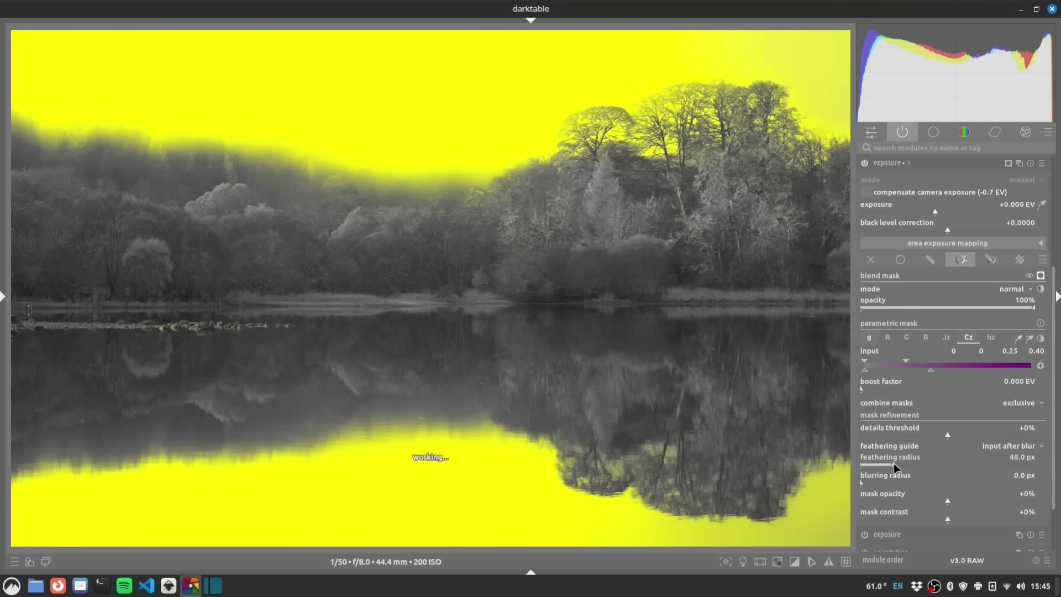
left_click(880, 477)
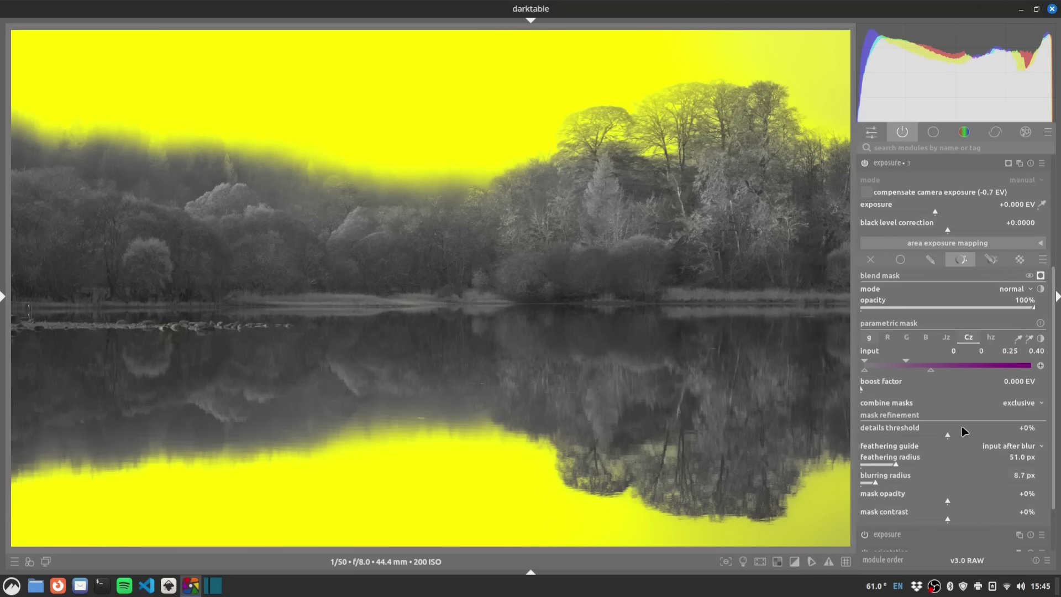
left_click(1040, 276)
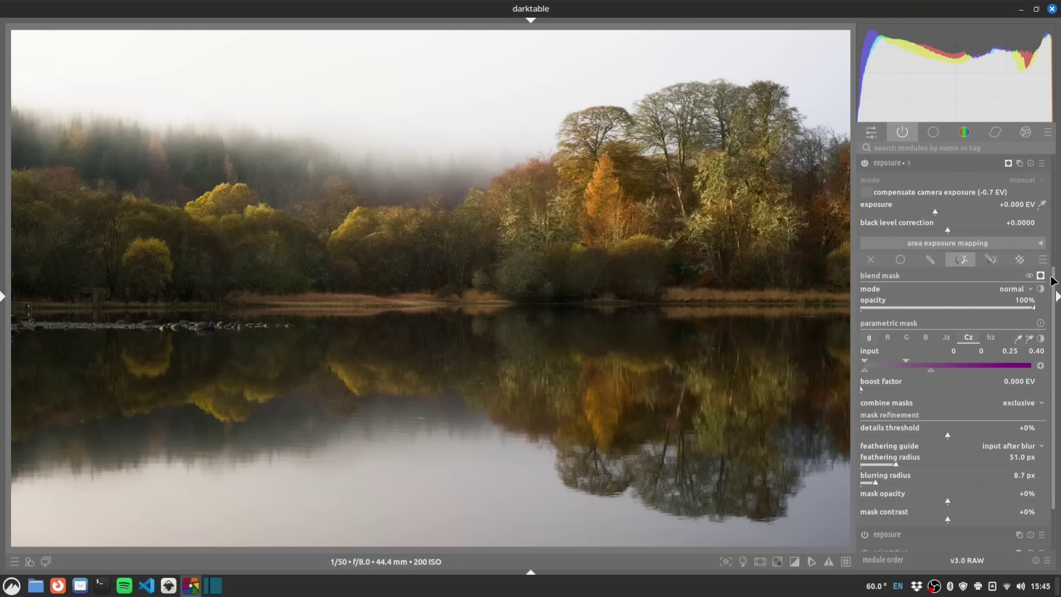
Try raising the masked exposure instance to about +1.774 EV
scroll(965, 313, "up", 5)
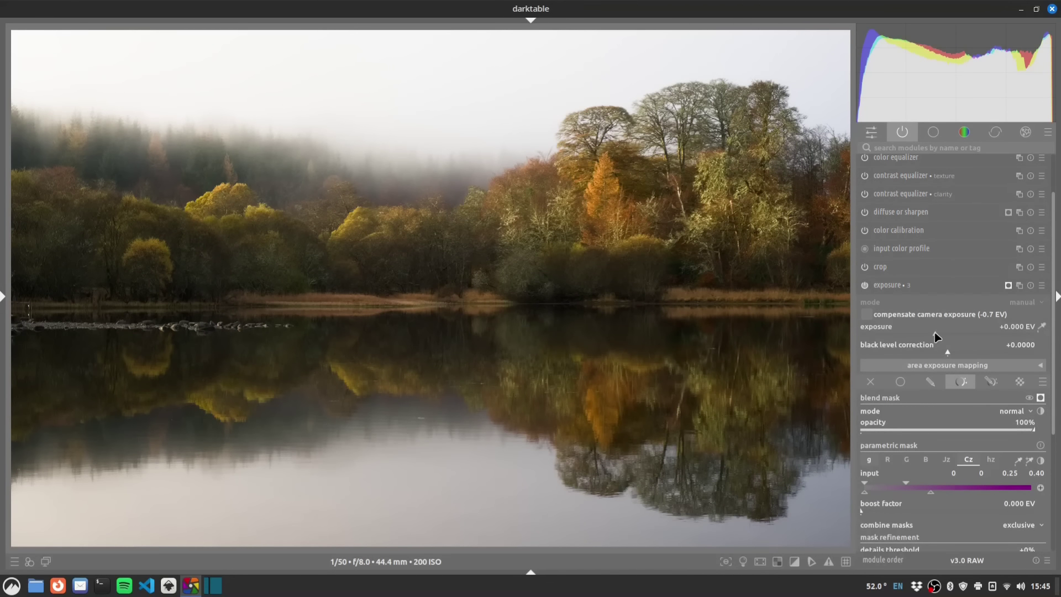
left_click_drag(934, 333, 945, 333)
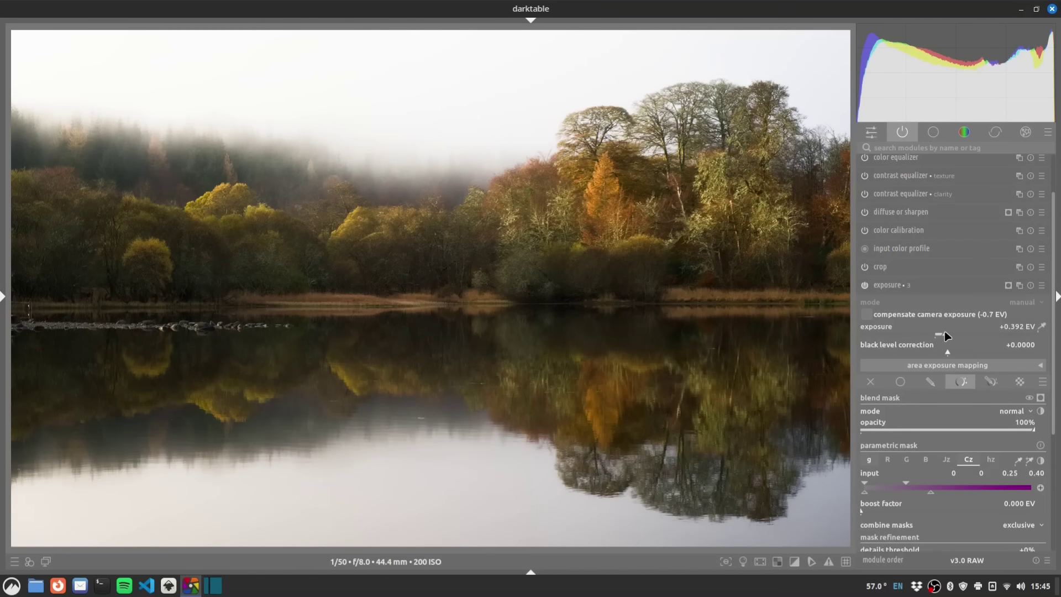
left_click_drag(943, 330, 979, 328)
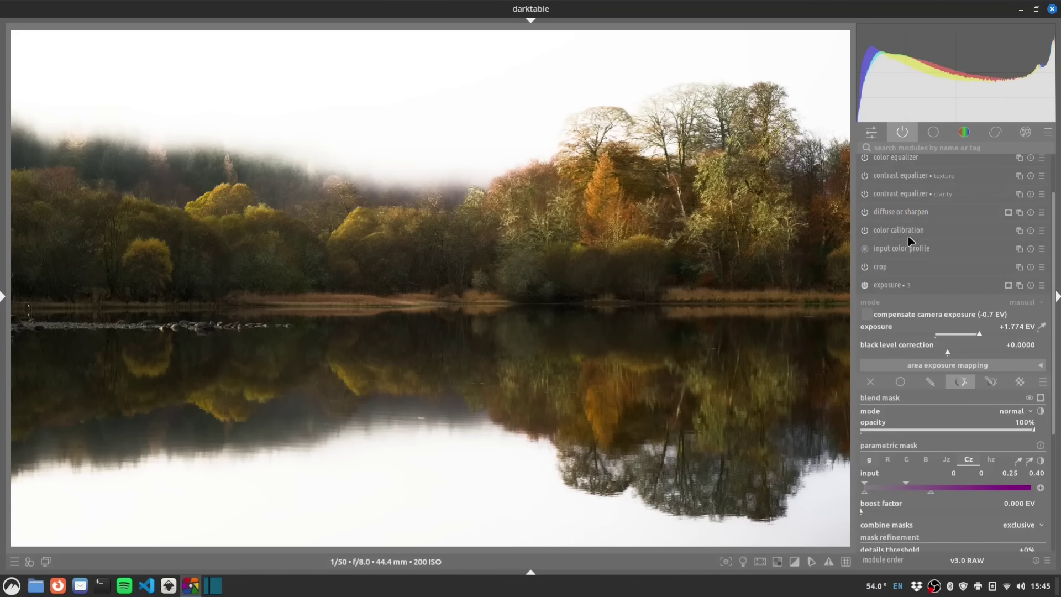
Switch off the diffuse or sharpen module and set the masked instance's exposure to about +0.257 EV
left_click(865, 212)
left_click(866, 213)
left_click_drag(978, 332, 936, 332)
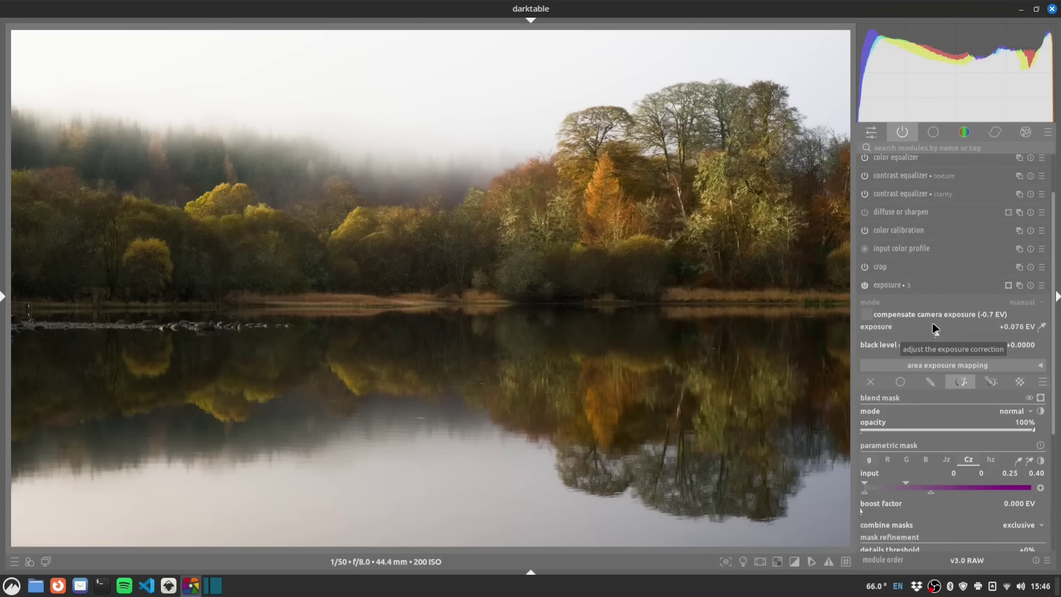
left_click_drag(934, 334, 1017, 334)
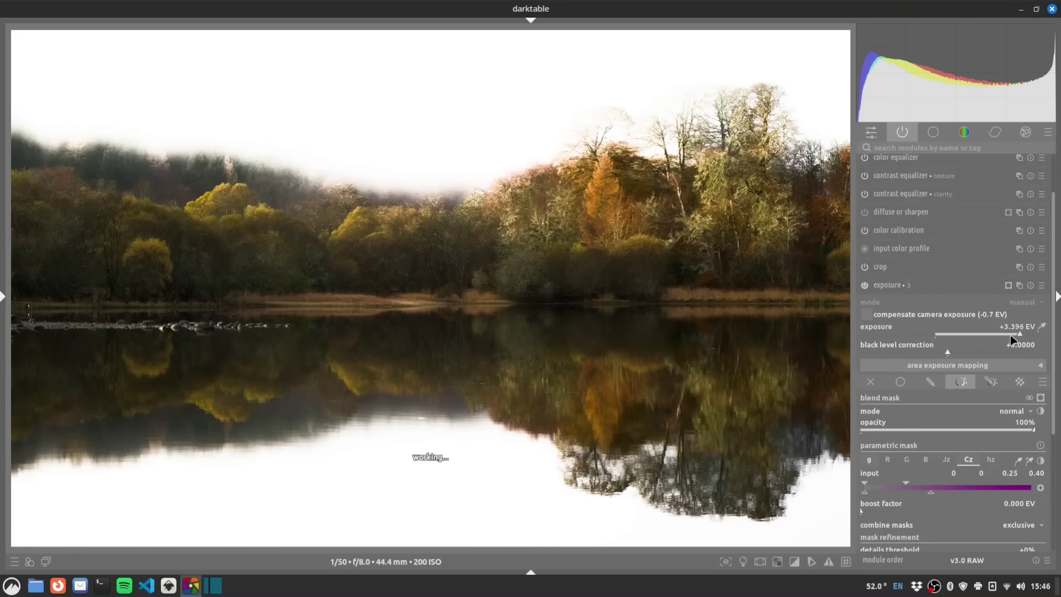
mouse_move(934, 339)
left_mouse_down()
mouse_move(865, 337)
mouse_move(942, 336)
left_mouse_up()
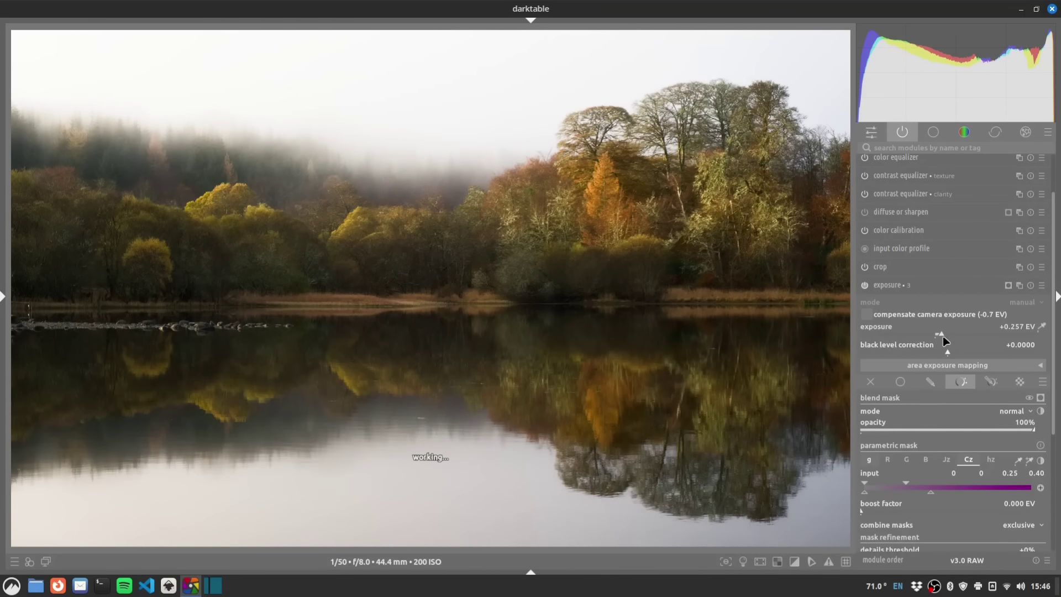
Compare the photo with and without the masked exposure instance several times, leaving it switched on
left_click(866, 284)
left_click(866, 284)
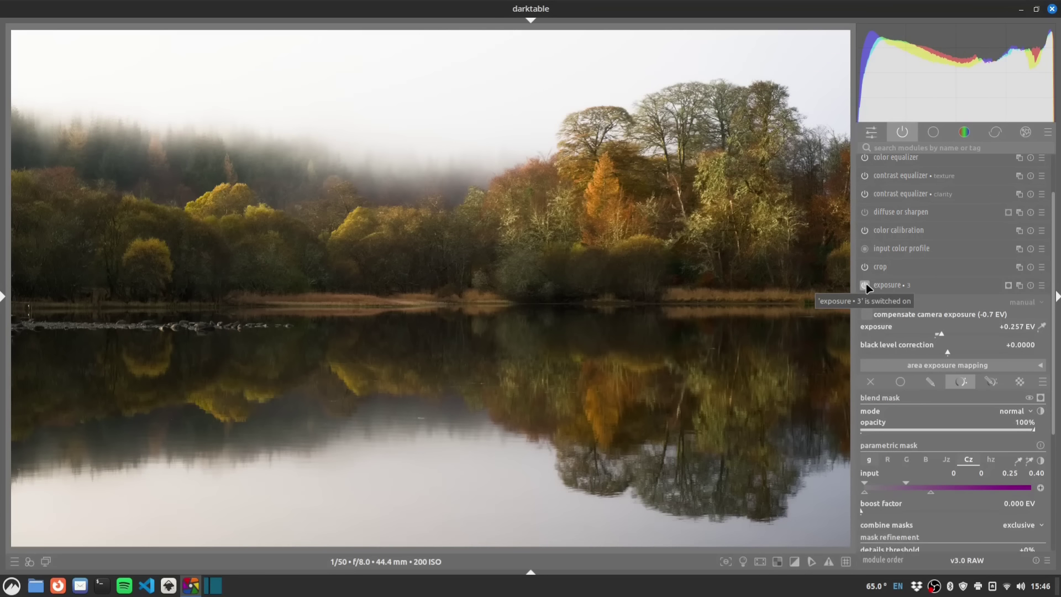
left_click(866, 283)
left_click(866, 283)
left_click(866, 284)
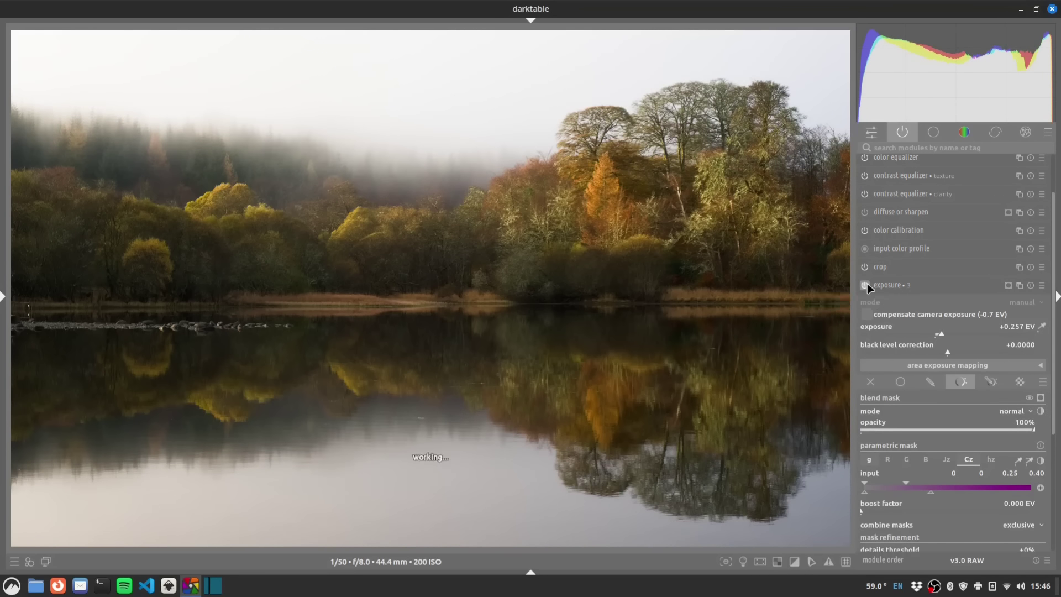
left_click(866, 284)
left_click(866, 284)
left_click(866, 283)
left_click(867, 283)
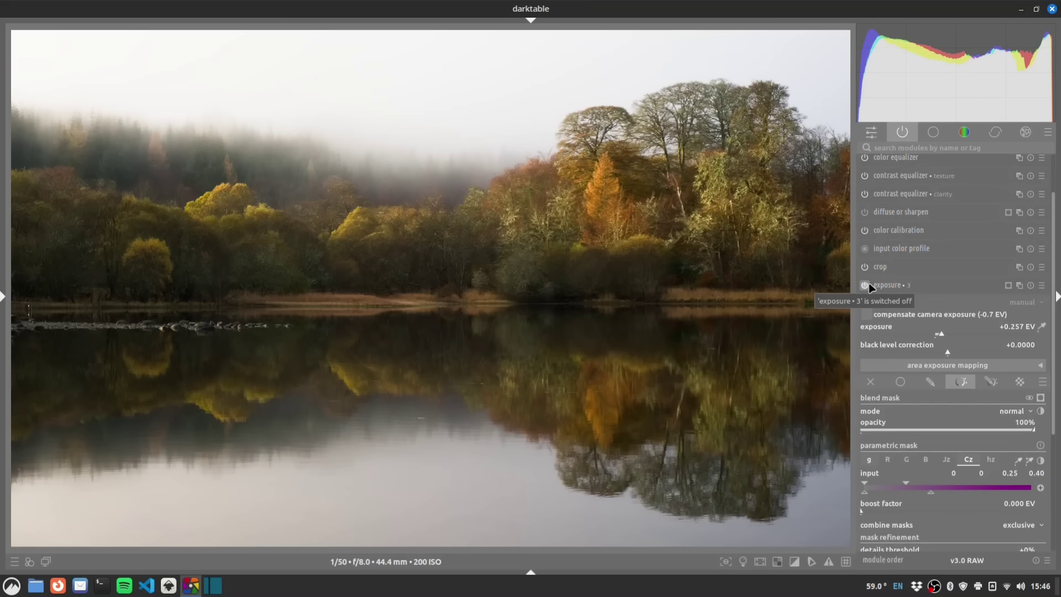
left_click(867, 284)
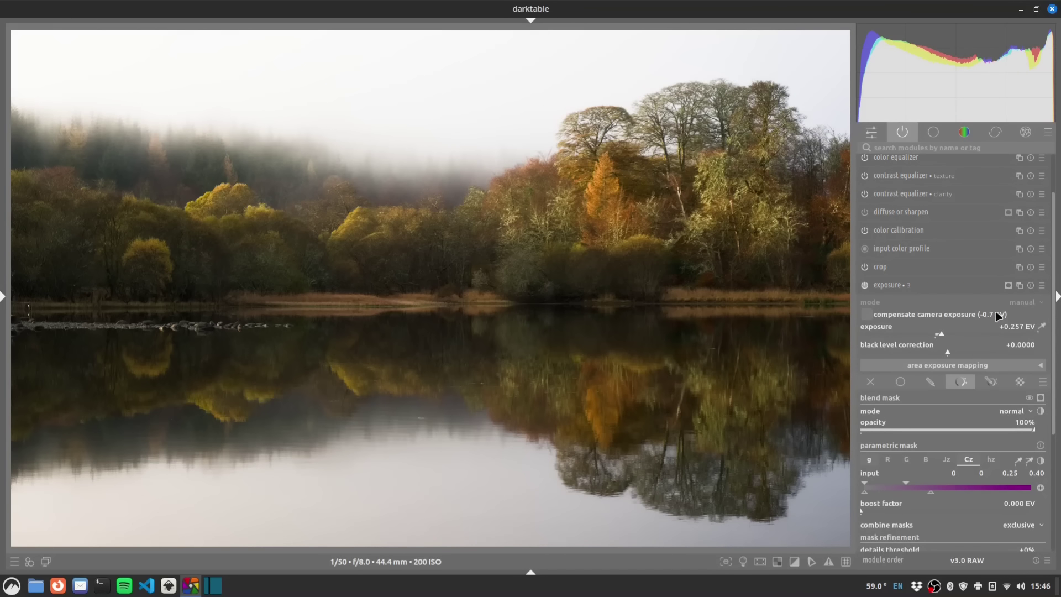
Examine the masked exposure instance's mask overlay on the photo, hide it again and collapse the module
left_click(1006, 285)
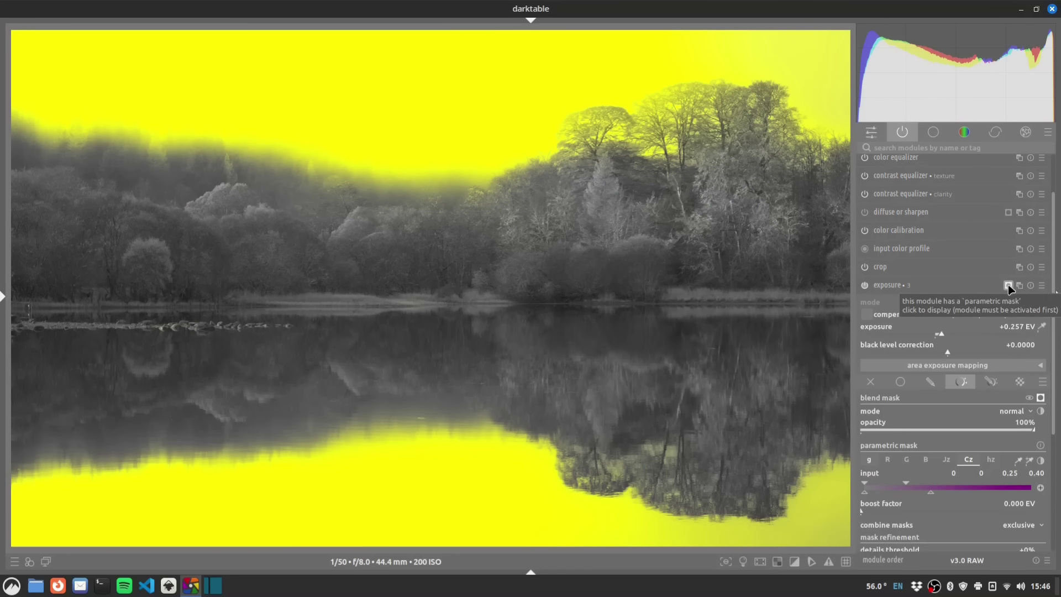
left_click(1007, 286)
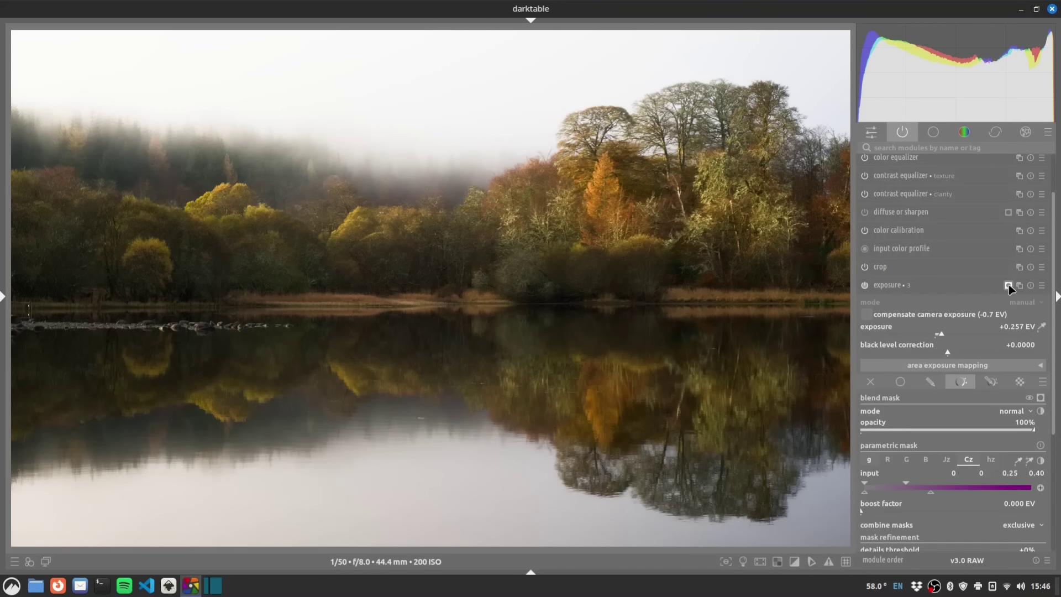
left_click(897, 284)
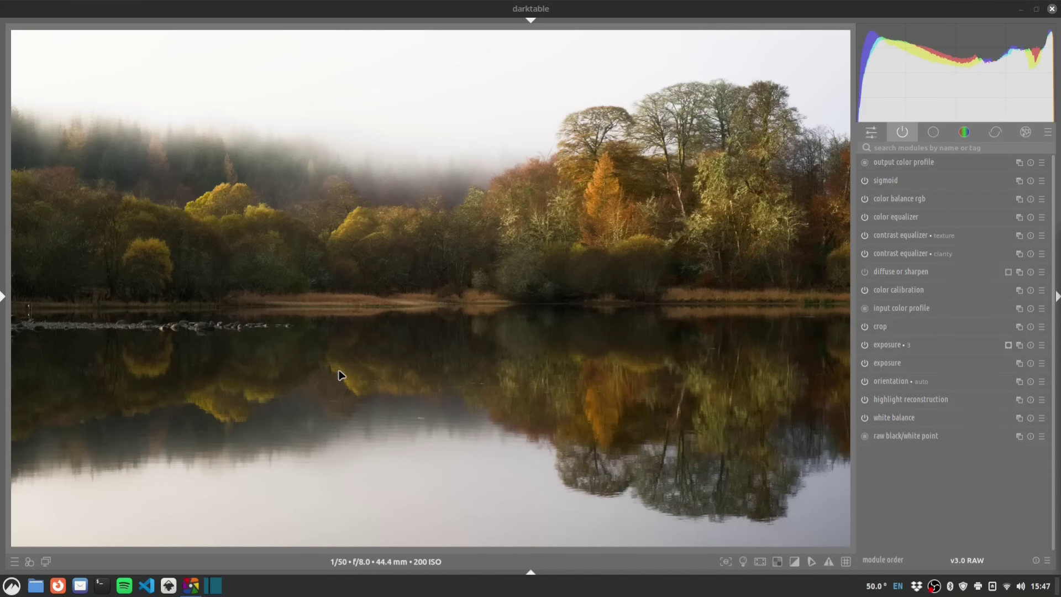
Search the modules for "lens" and enable lens correction using the Lensfun database
left_click(932, 148)
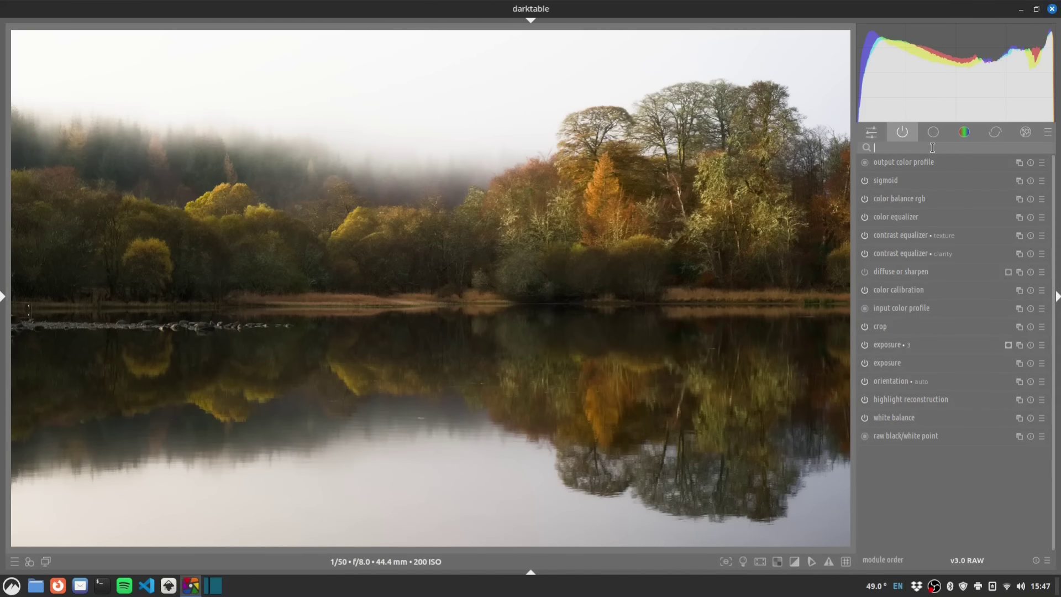
type("lens")
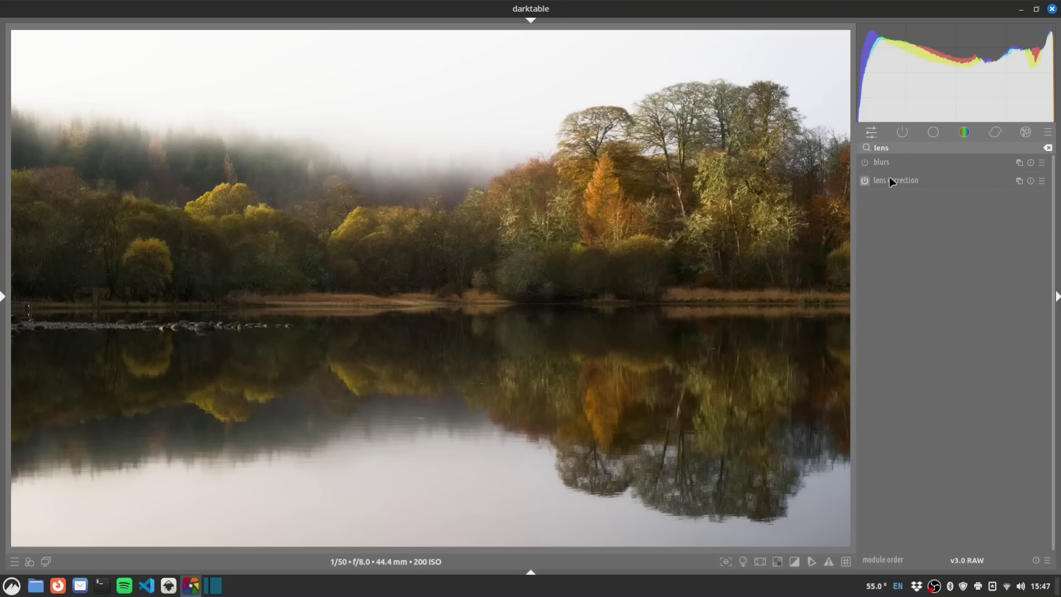
left_click(900, 180)
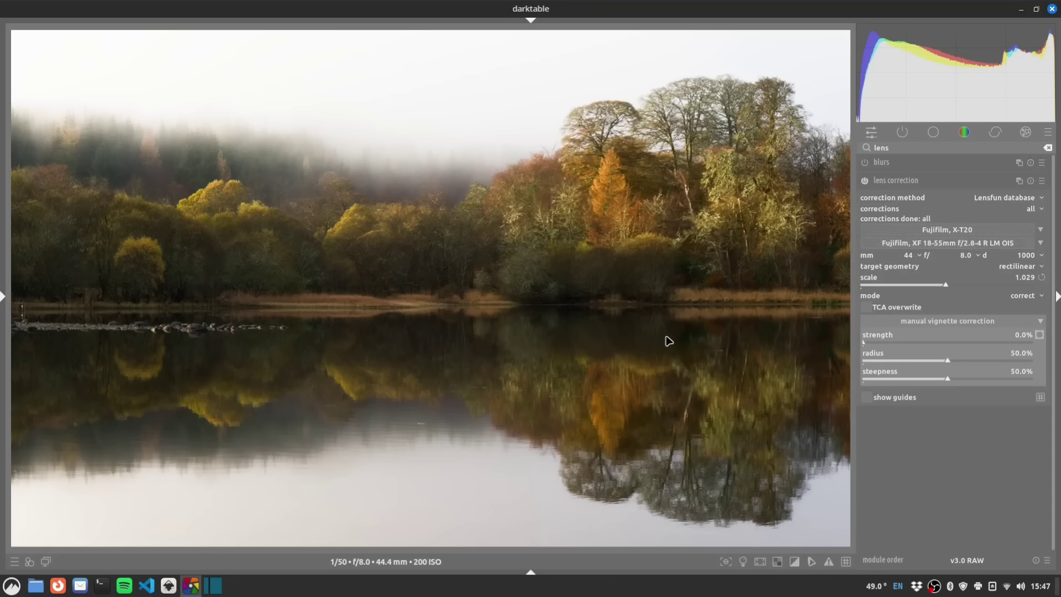
Try limiting the lens corrections to only vignetting, and return the setting to all
left_click(1028, 213)
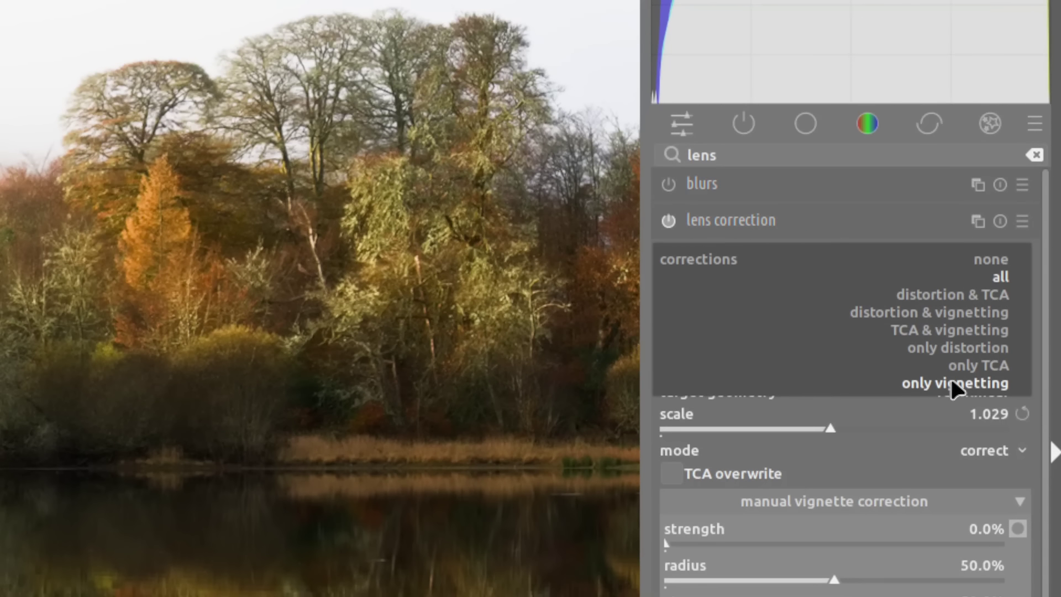
left_click(952, 382)
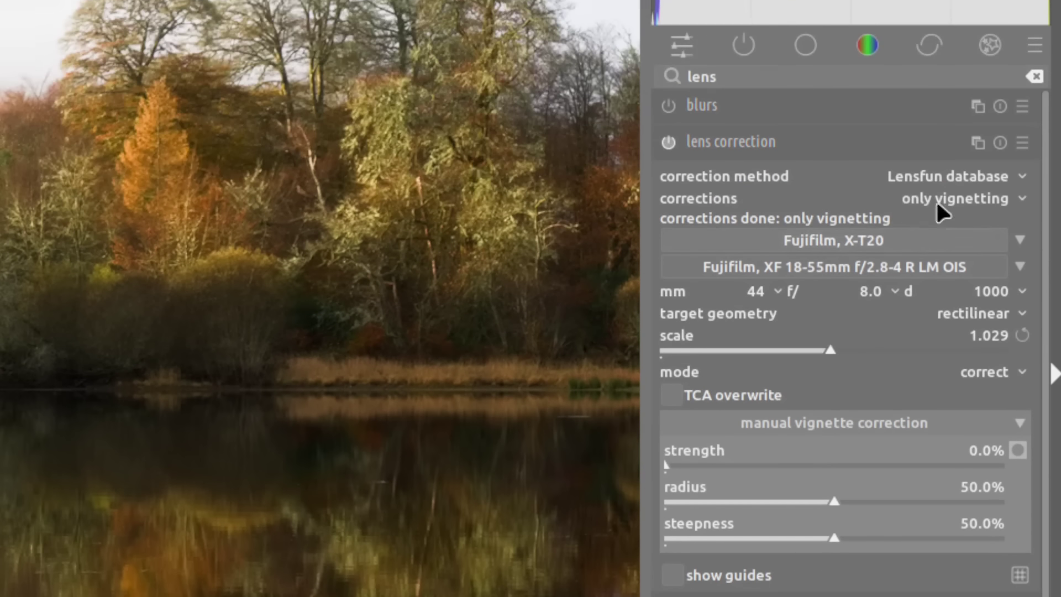
left_click(939, 20)
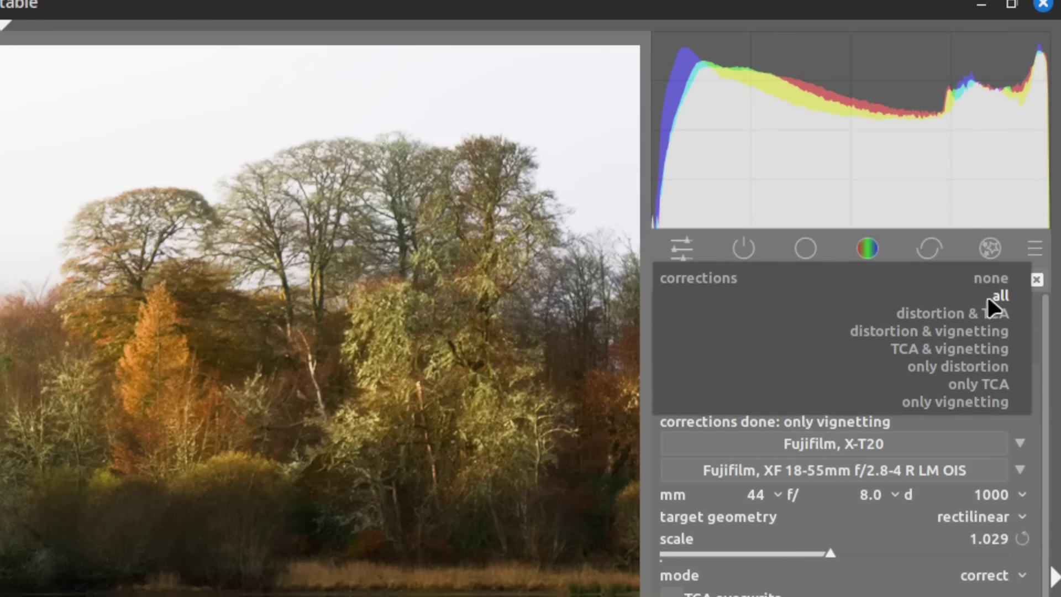
left_click(992, 197)
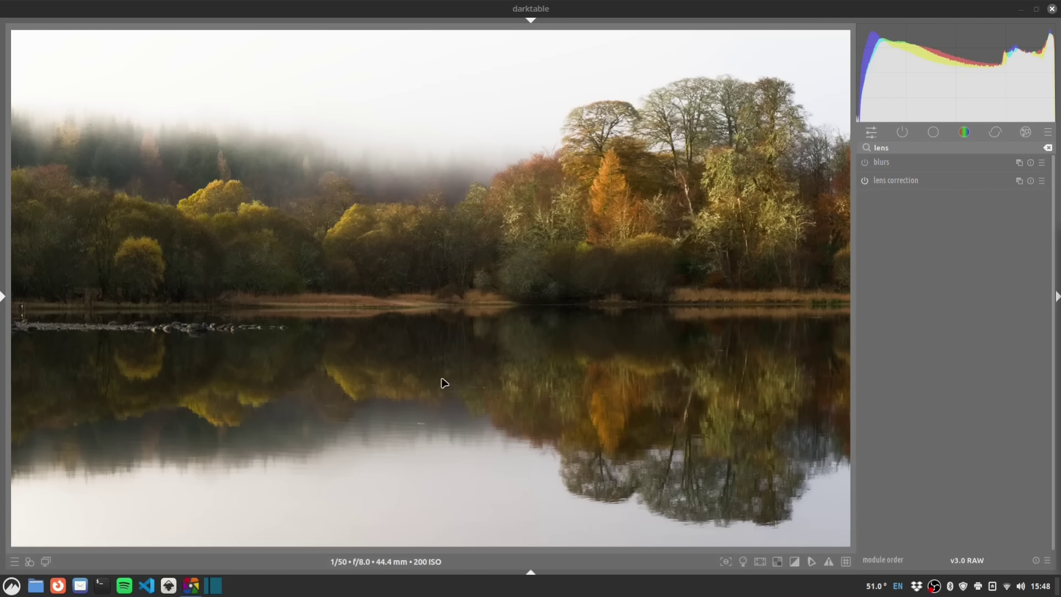
Search the modules for "vign", try the vignetting module on the photo and switch it off again
left_click_drag(927, 143, 822, 147)
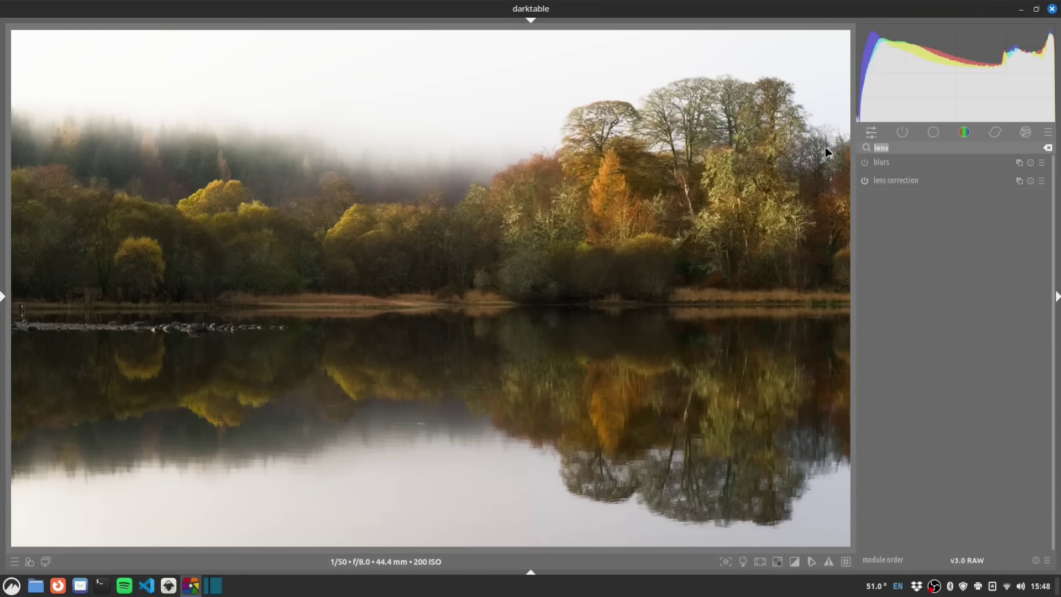
type("vign")
left_click(864, 163)
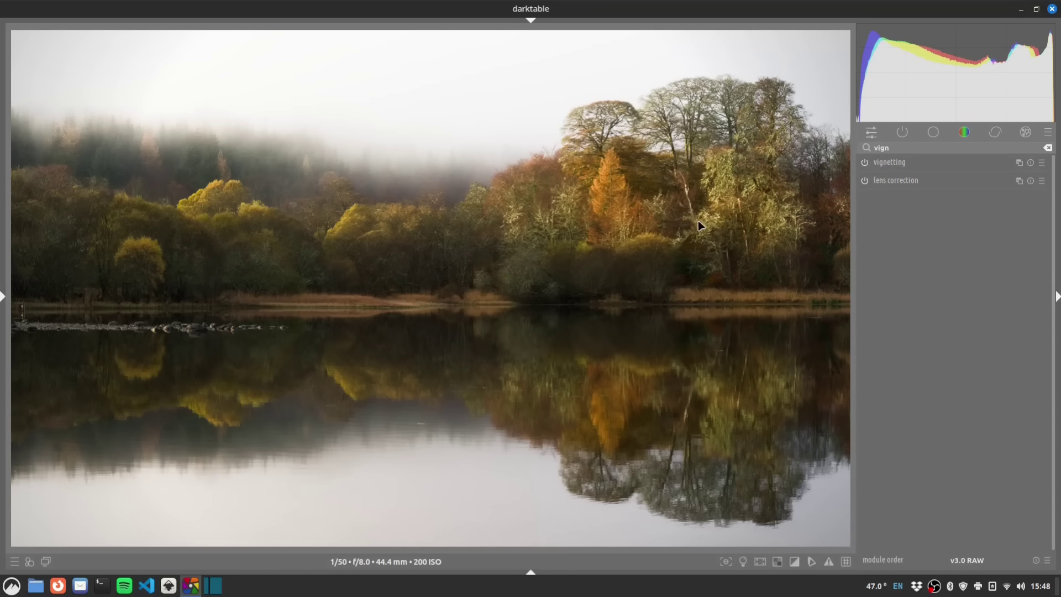
left_click(864, 163)
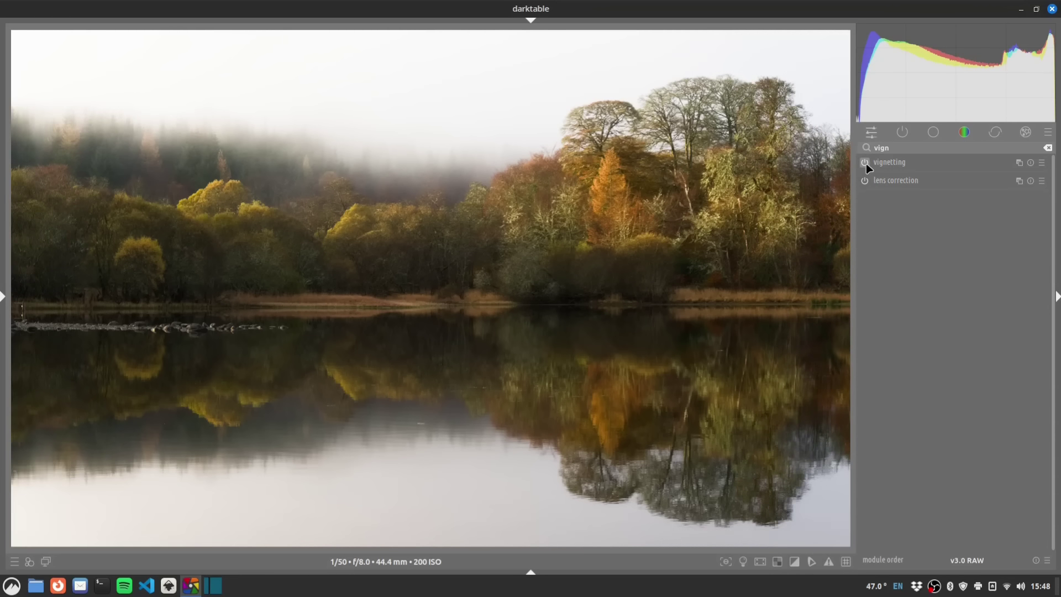
Search the modules for "expo" and switch on an unused exposure instance, reset to +0.000 EV
double_click(893, 149)
type("expo")
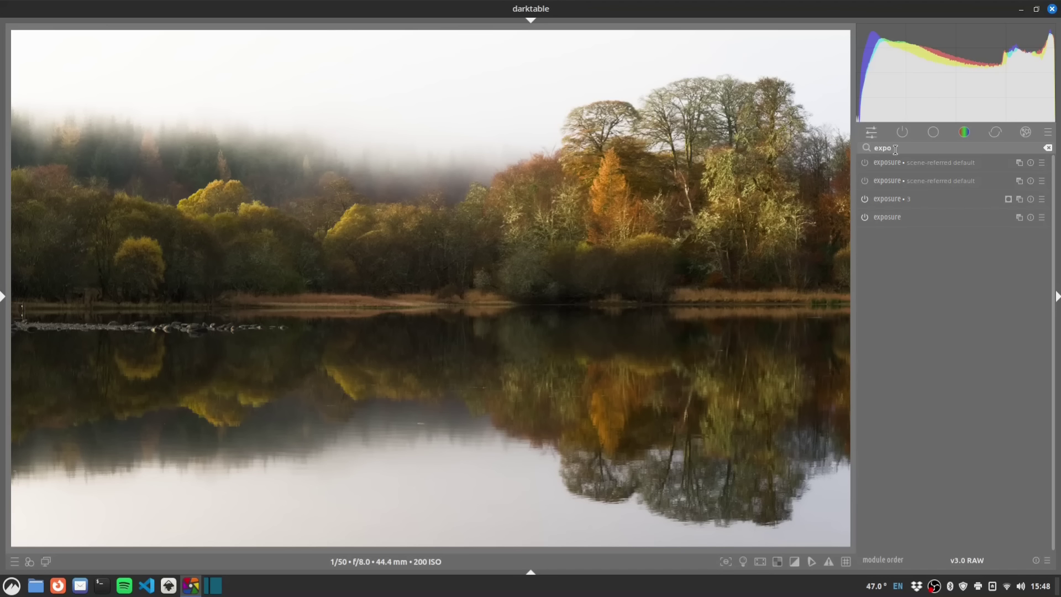
left_click(883, 181)
left_click(888, 179)
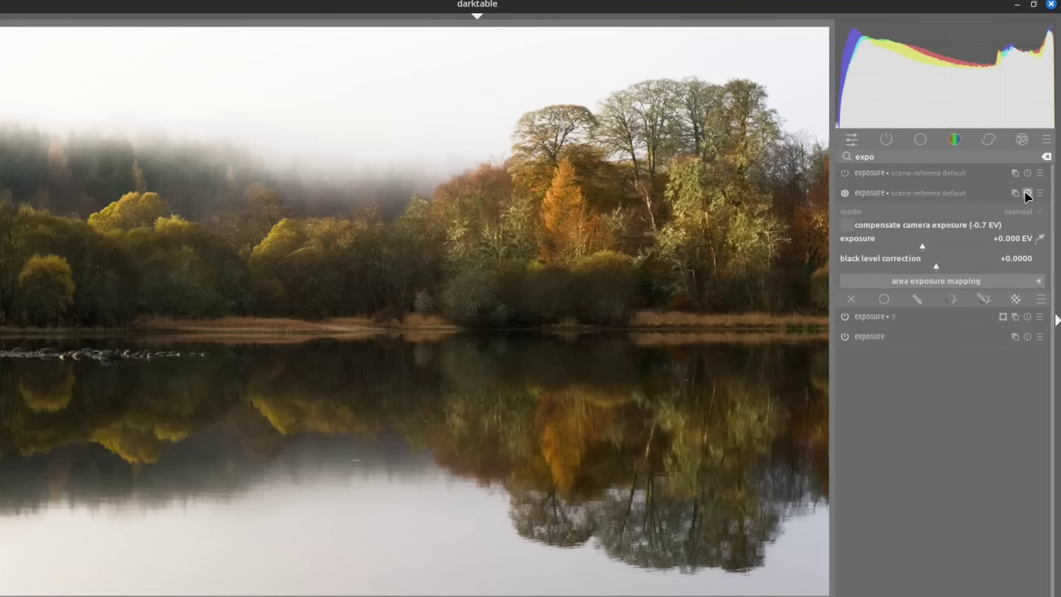
key("shift+z")
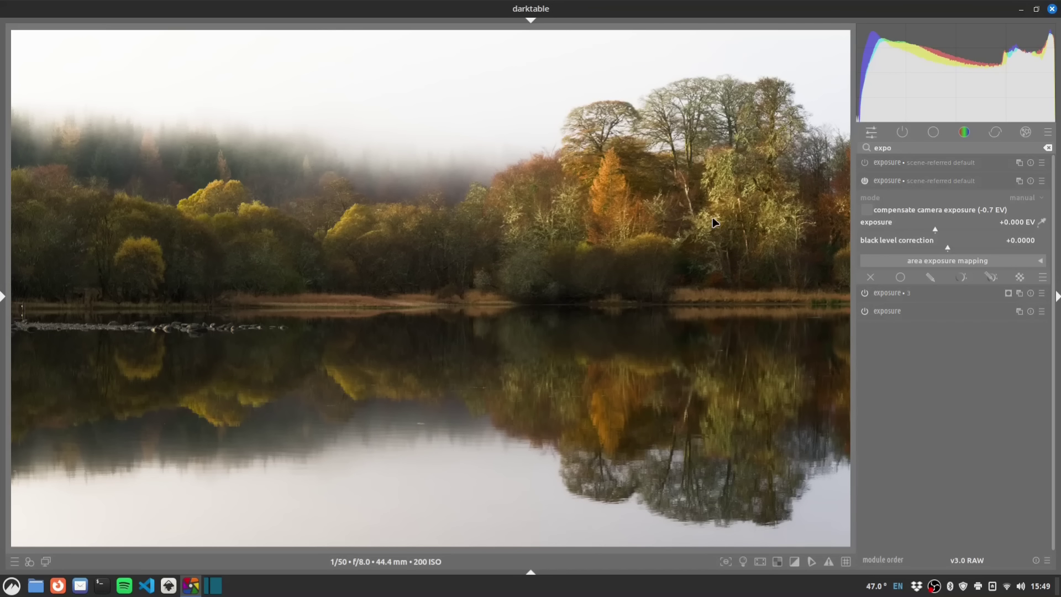
Add an elliptical drawn mask over the middle of the photo and adjust its feather size to 17.95%
left_click(931, 276)
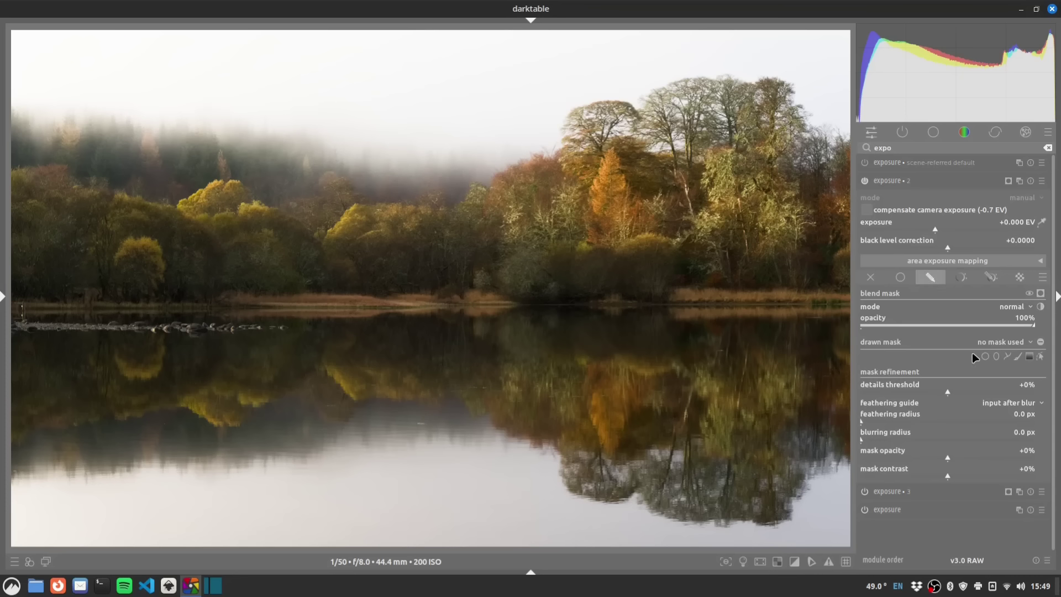
left_click(995, 356)
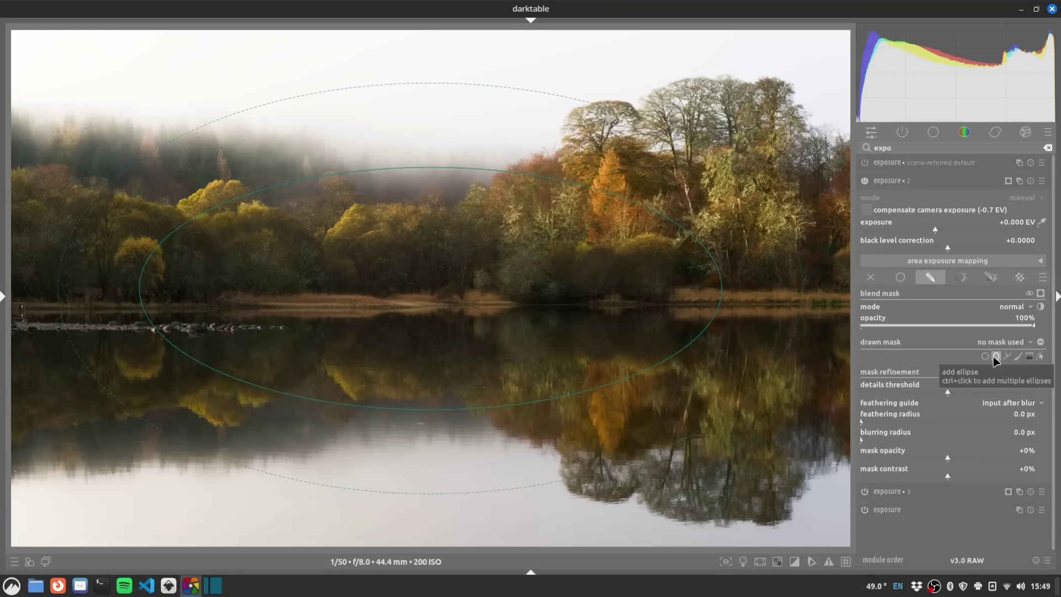
left_click(438, 272)
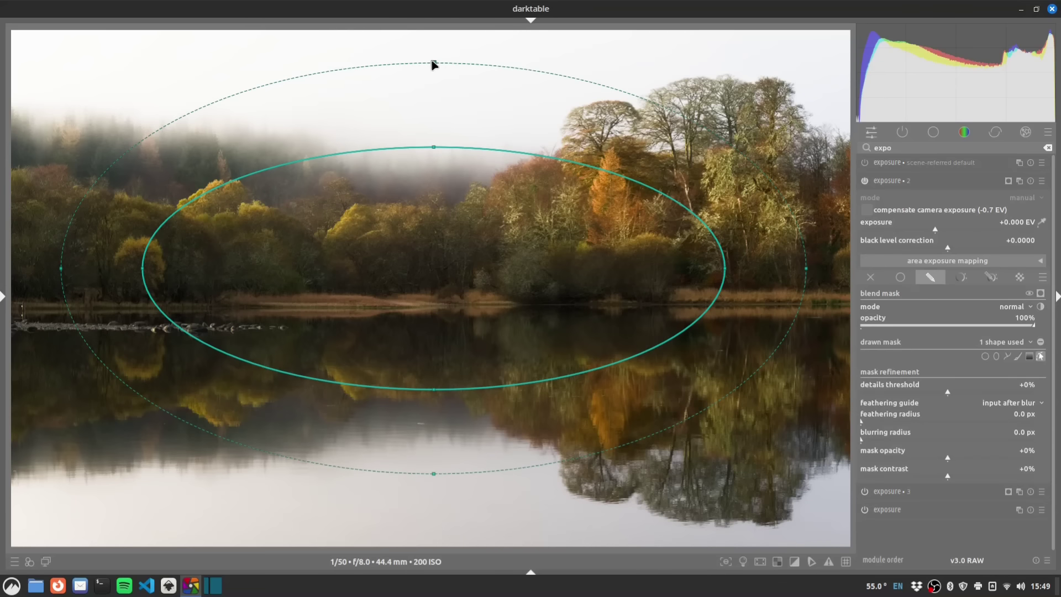
mouse_move(433, 64)
left_mouse_down()
mouse_move(442, 159)
mouse_move(433, 64)
left_mouse_up()
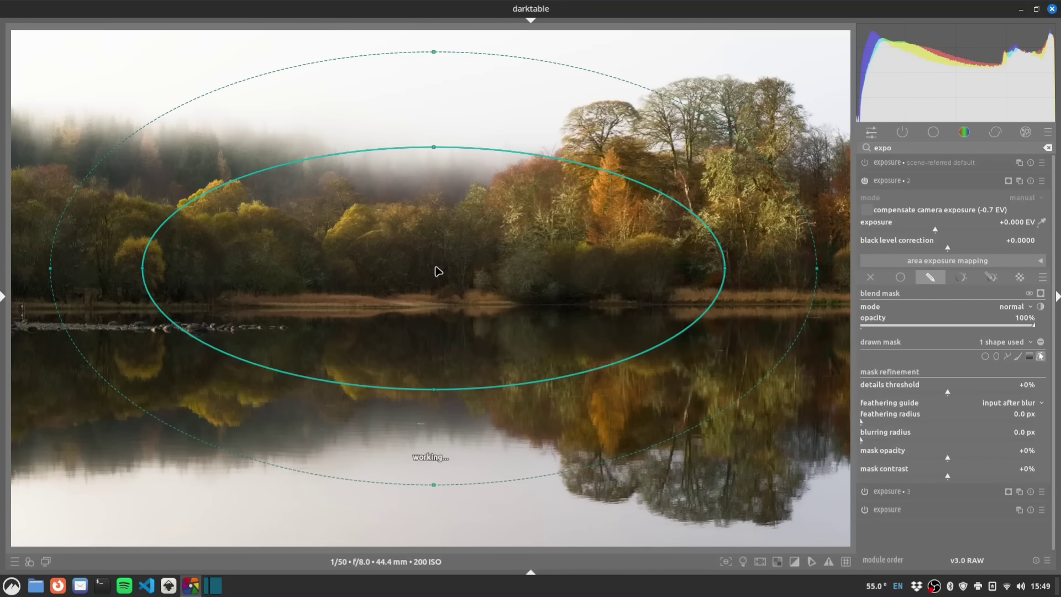
scroll(438, 270, "up", 2)
scroll(438, 270, "down", 3)
scroll(438, 270, "up", 2)
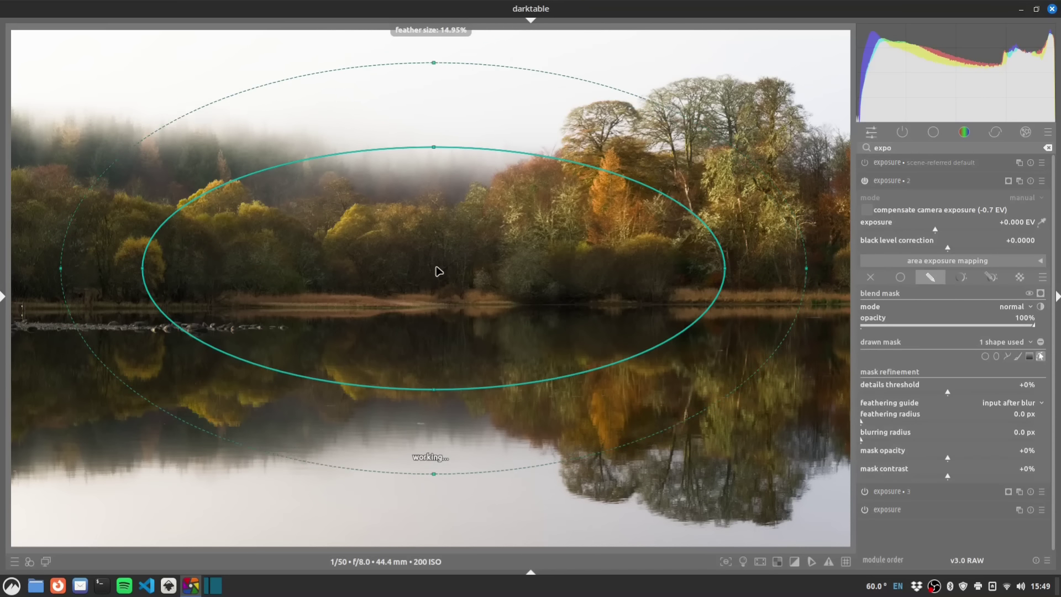
scroll(438, 270, "up", 2)
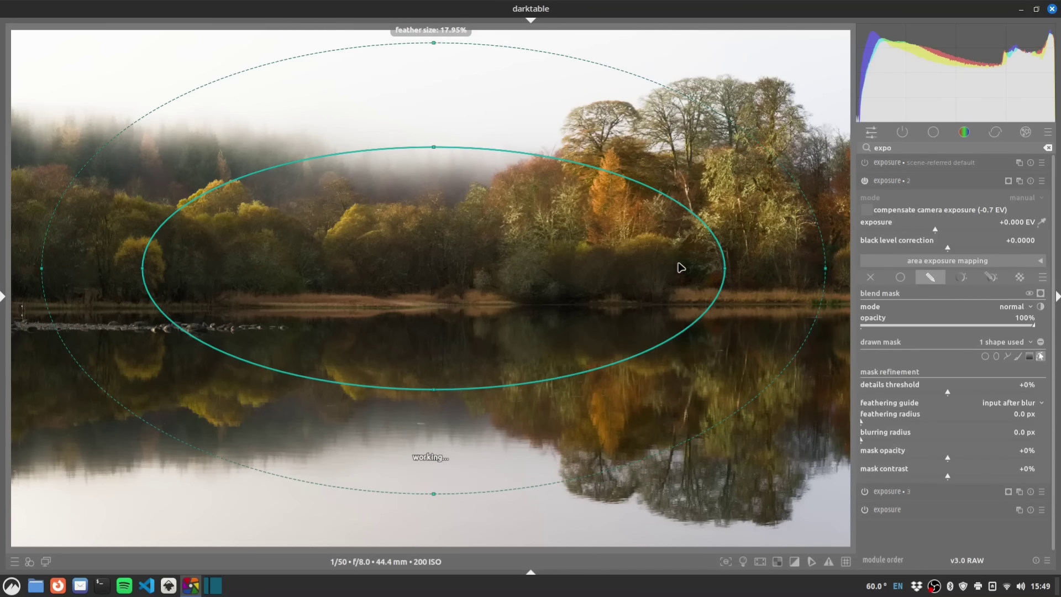
Stretch the ellipse to nearly the full photo width, make it slightly taller and centre it over the tree line
mouse_move(726, 273)
left_mouse_down()
mouse_move(525, 267)
mouse_move(741, 258)
mouse_move(558, 260)
mouse_move(724, 259)
left_mouse_up()
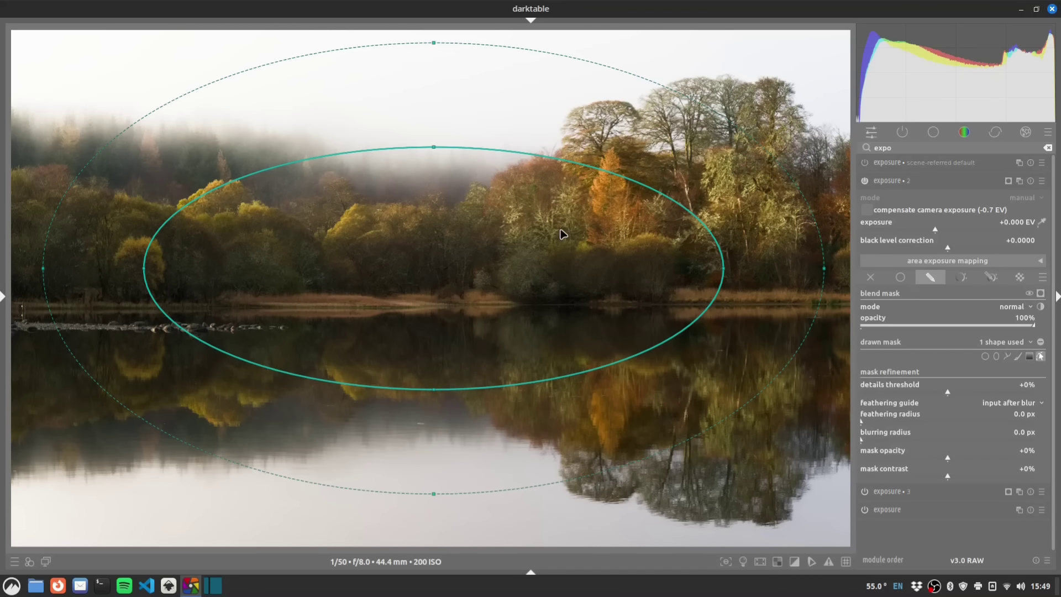
left_click_drag(727, 272, 840, 268)
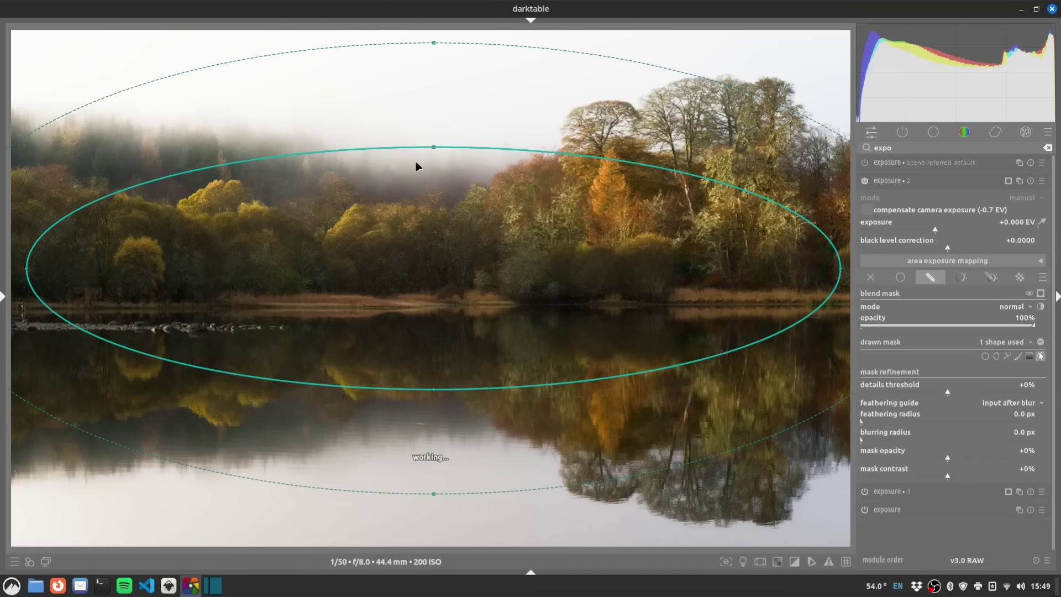
left_click_drag(436, 147, 434, 132)
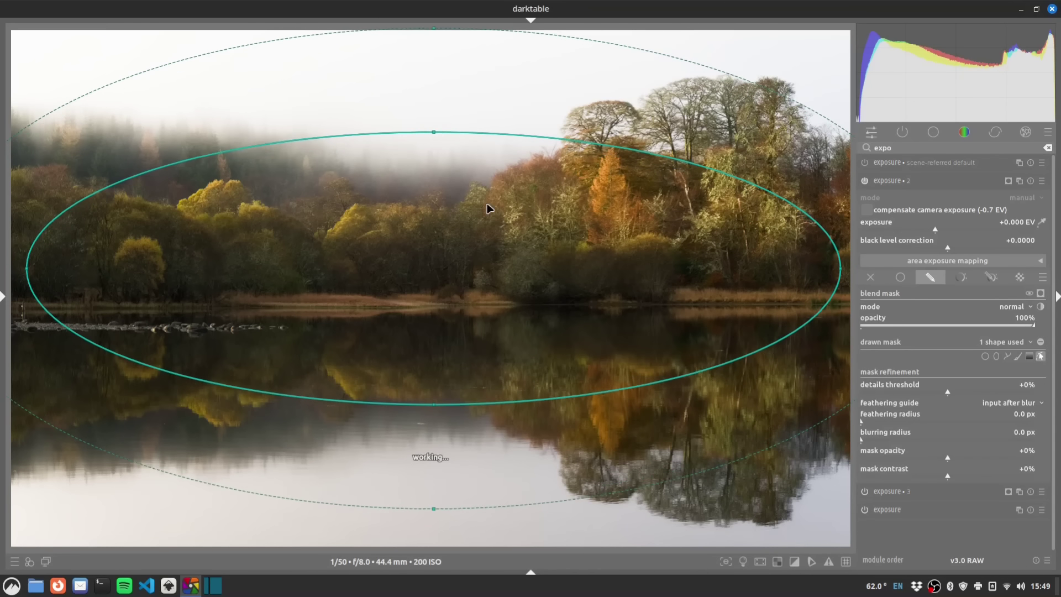
left_click_drag(478, 210, 501, 216)
left_click_drag(443, 142, 447, 131)
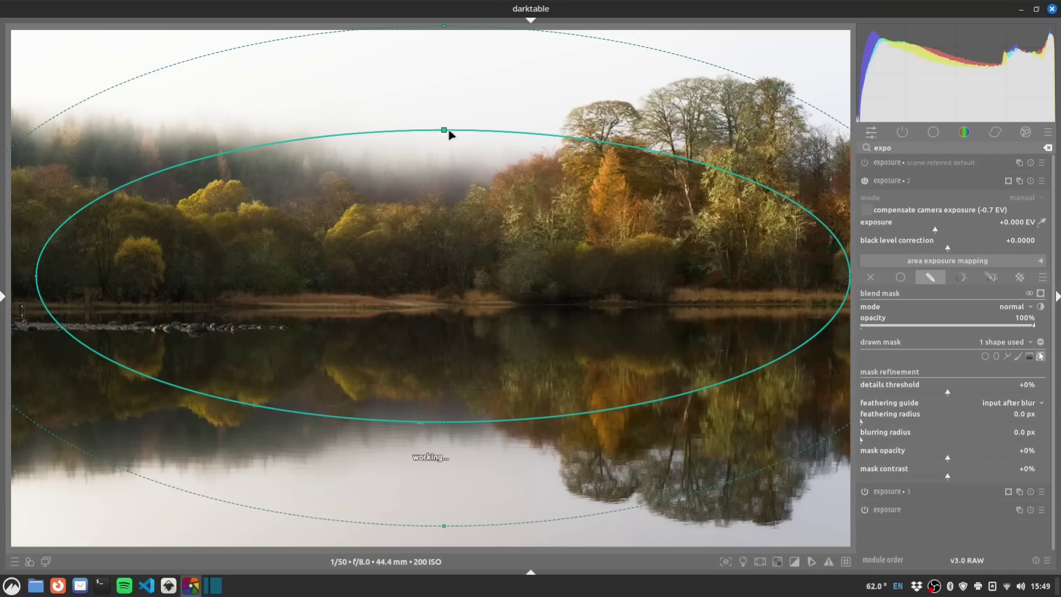
left_click_drag(435, 222, 421, 224)
Display the mask overlay and invert the drawn mask's polarity to select the area outside the ellipse
left_click(1041, 293)
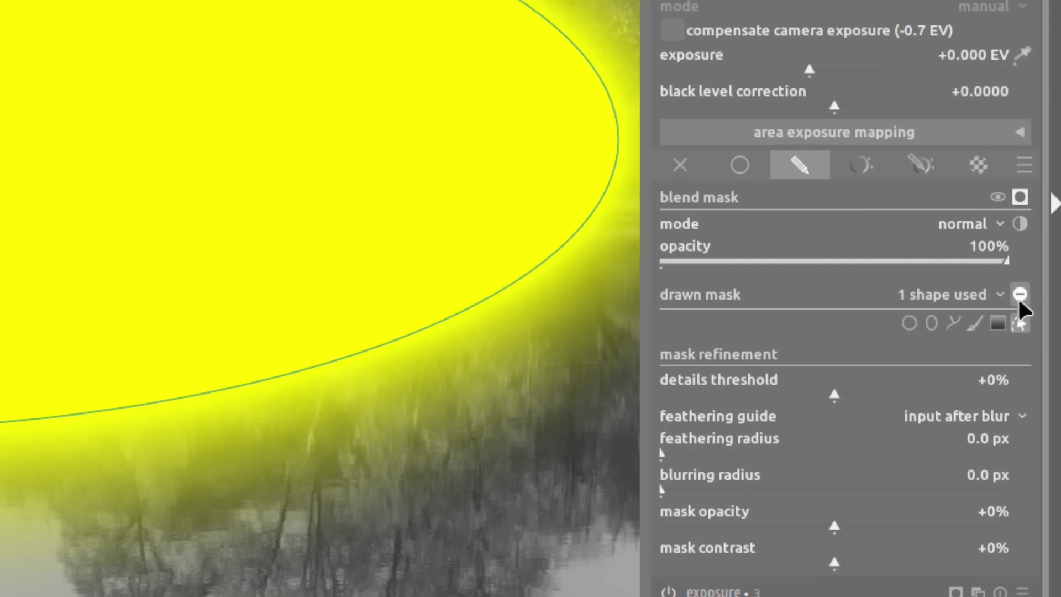
left_click(1020, 294)
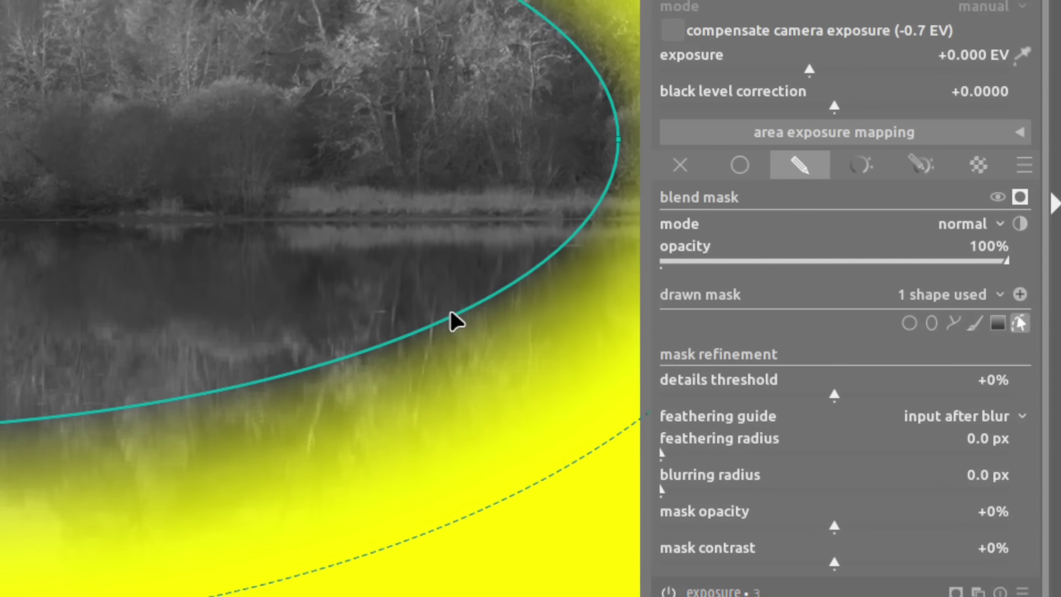
key("shift+z")
Enlarge the ellipse vertically to cover more sky and water, and hide the mask overlay
mouse_move(359, 266)
left_mouse_down()
mouse_move(336, 281)
mouse_move(346, 293)
mouse_move(348, 277)
left_mouse_up()
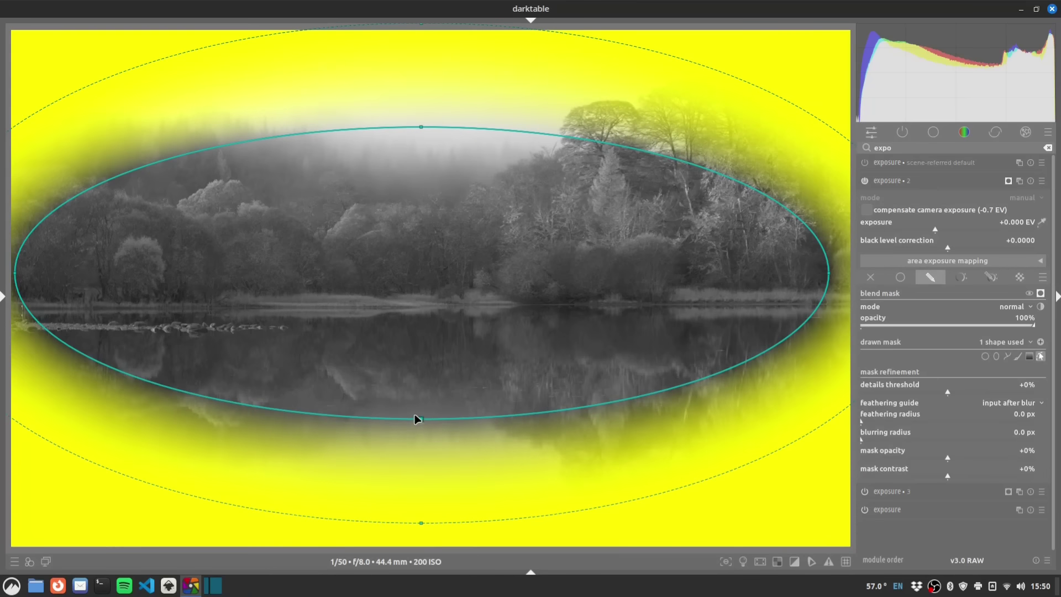
left_click_drag(417, 416, 421, 438)
left_click_drag(435, 326, 438, 324)
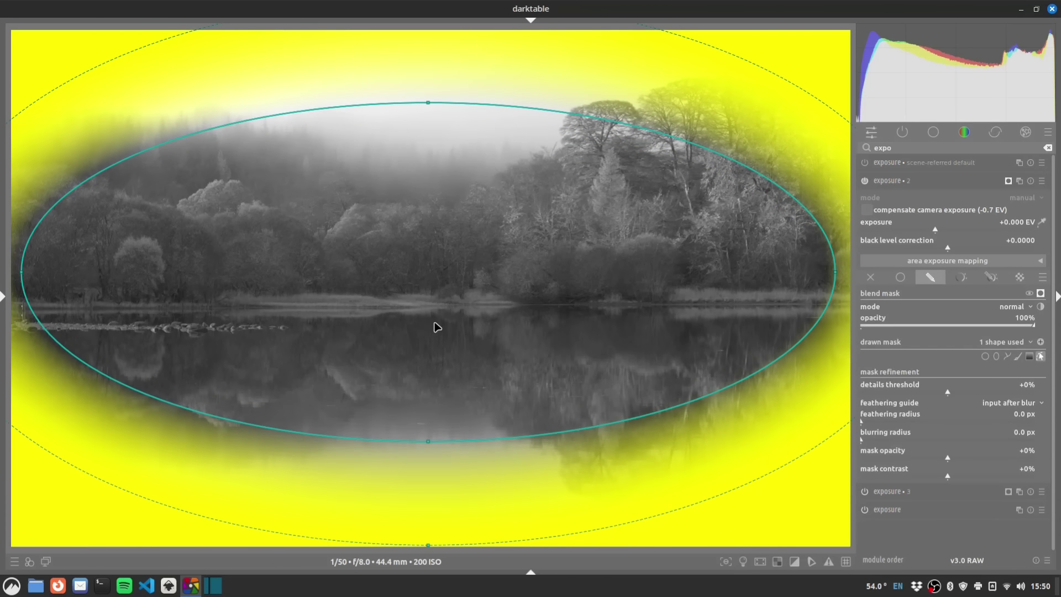
left_click(1041, 294)
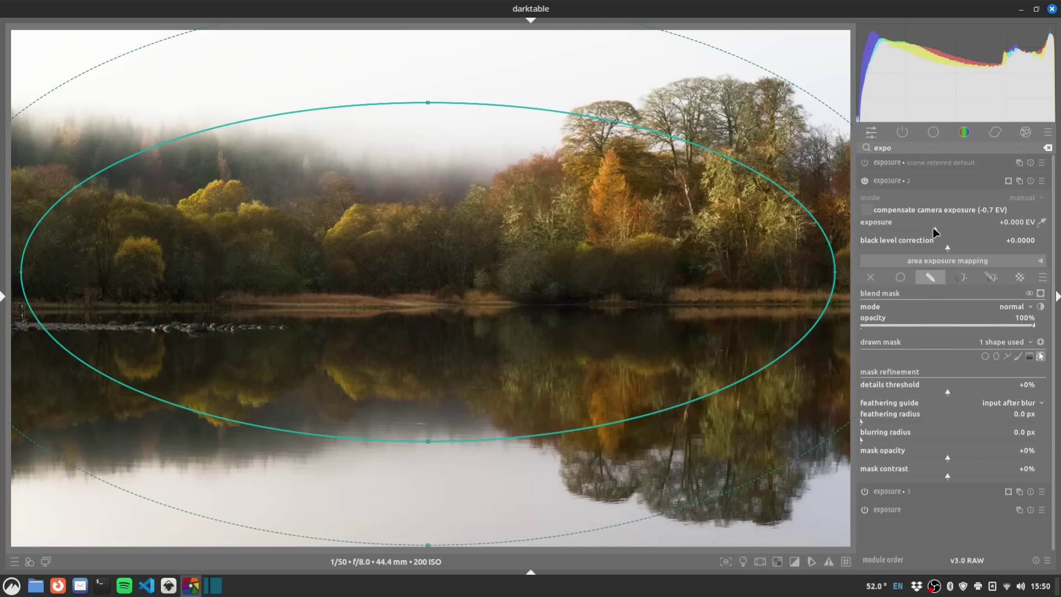
Darken the surroundings to -2.965 EV and soften the mask with a 67.1 px feathering radius and a 20.90% feather size
left_click_drag(935, 232, 863, 230)
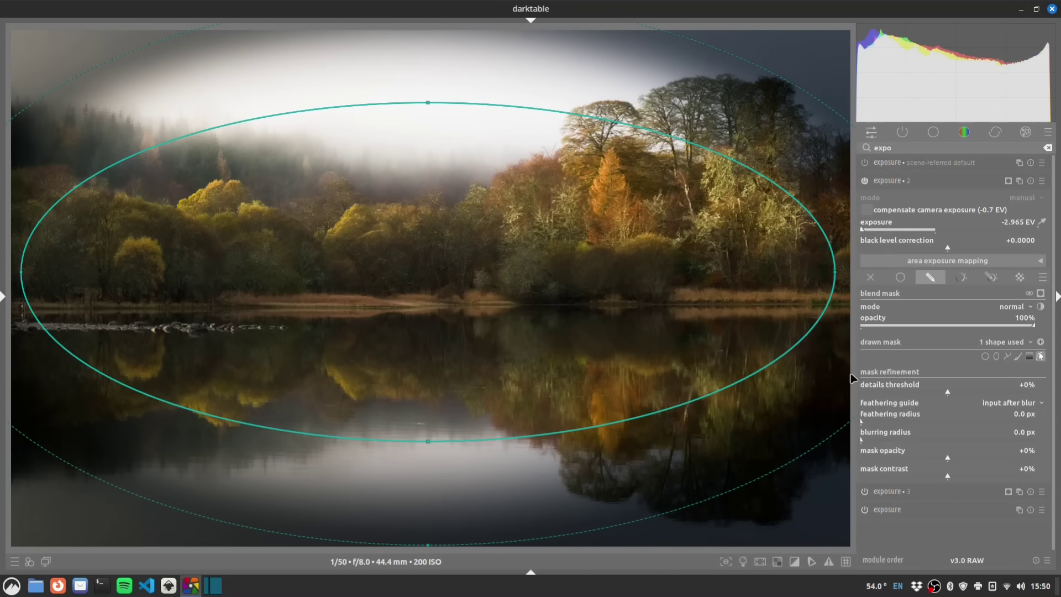
left_click_drag(868, 421, 907, 415)
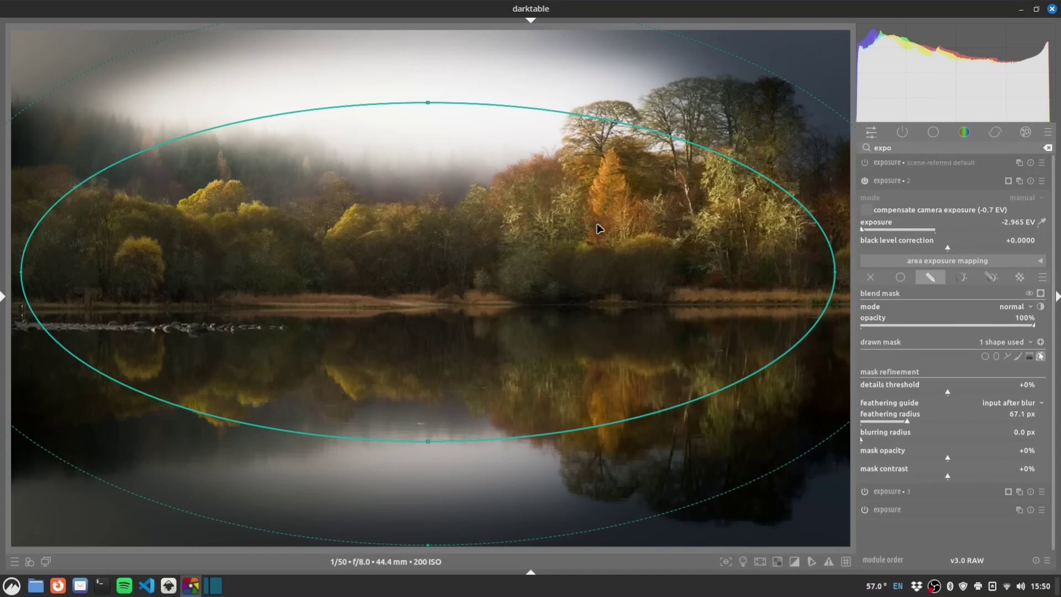
scroll(596, 228, "up", 3)
scroll(596, 227, "up", 2)
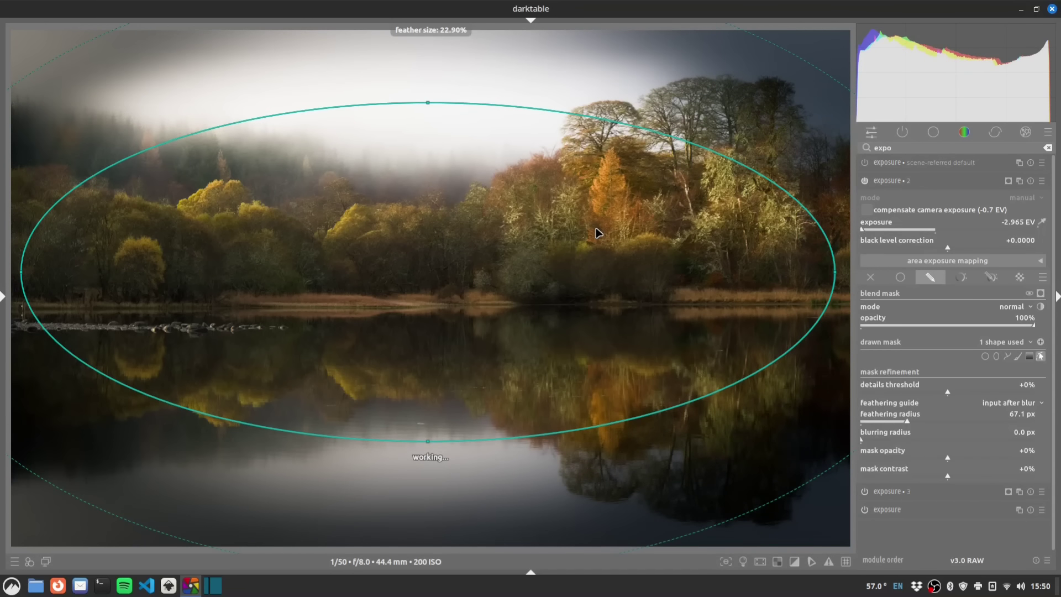
scroll(595, 228, "down", 3)
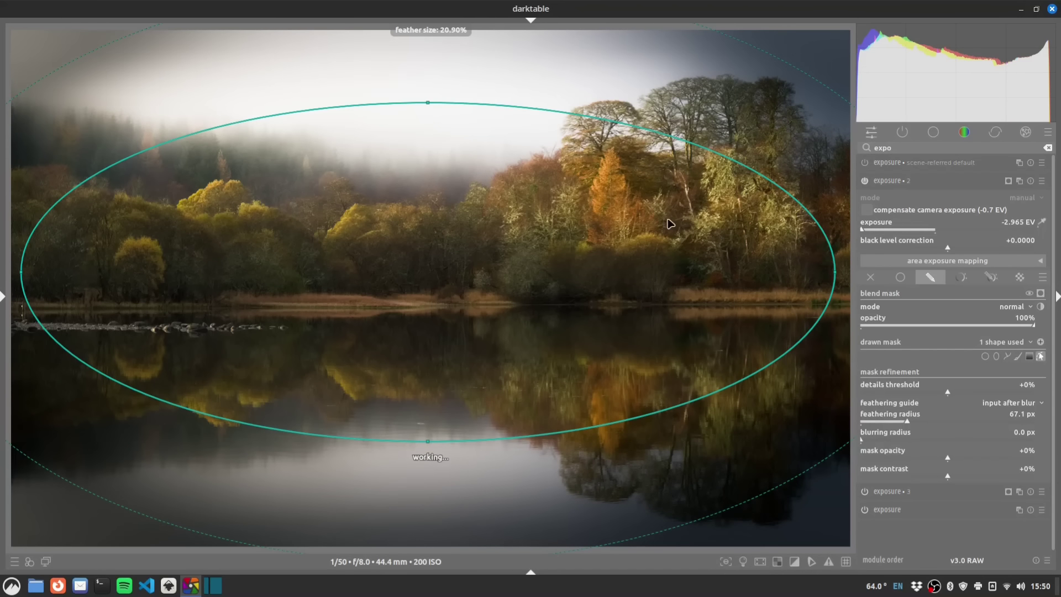
Set the masked exposure to -0.656 EV and compare the photo with and without the instance, leaving it switched on
left_click(908, 229)
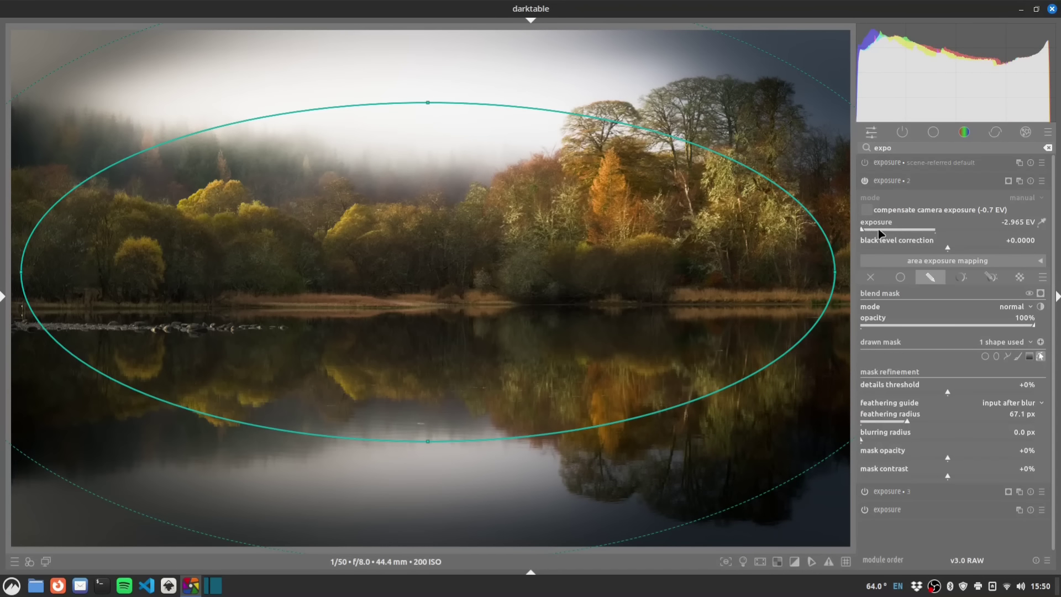
left_click(918, 231)
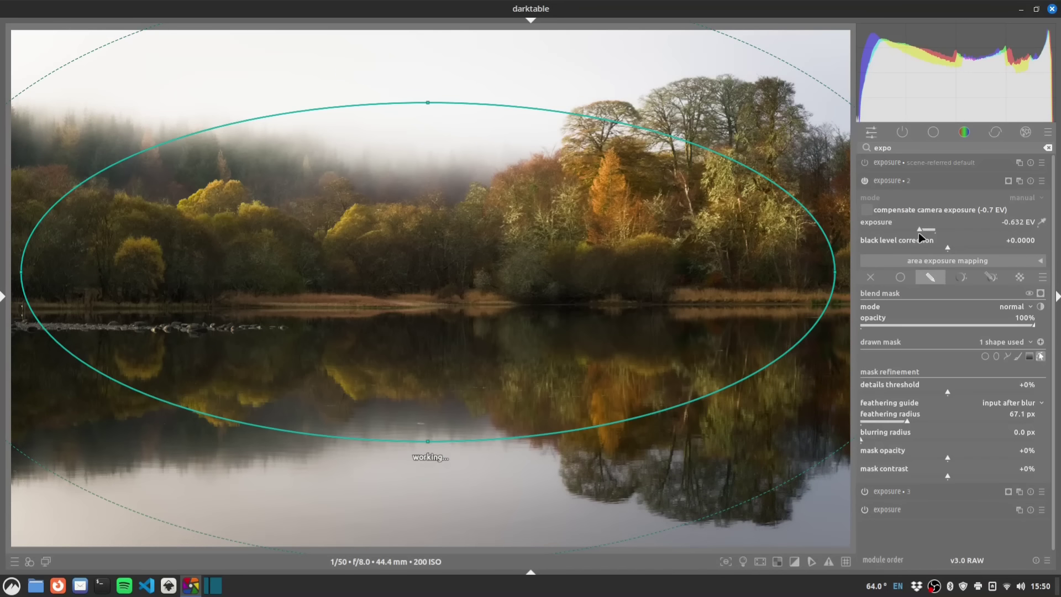
left_click(865, 183)
left_click(866, 183)
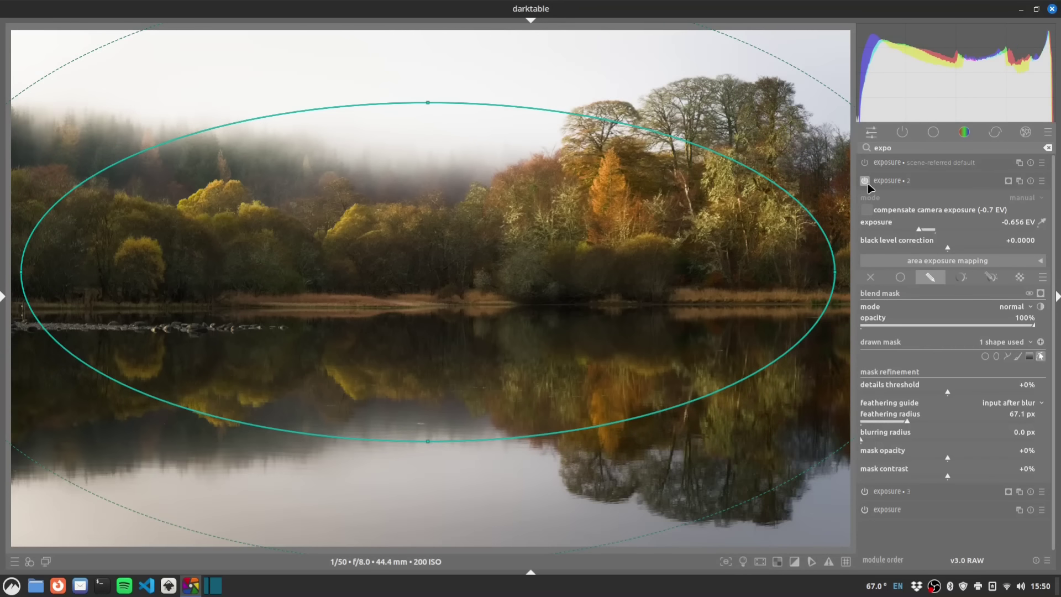
left_click(865, 181)
left_click(865, 182)
Nudge the ellipse slightly to recentre it, and set the masked exposure to -0.809 EV
left_click_drag(641, 290, 636, 293)
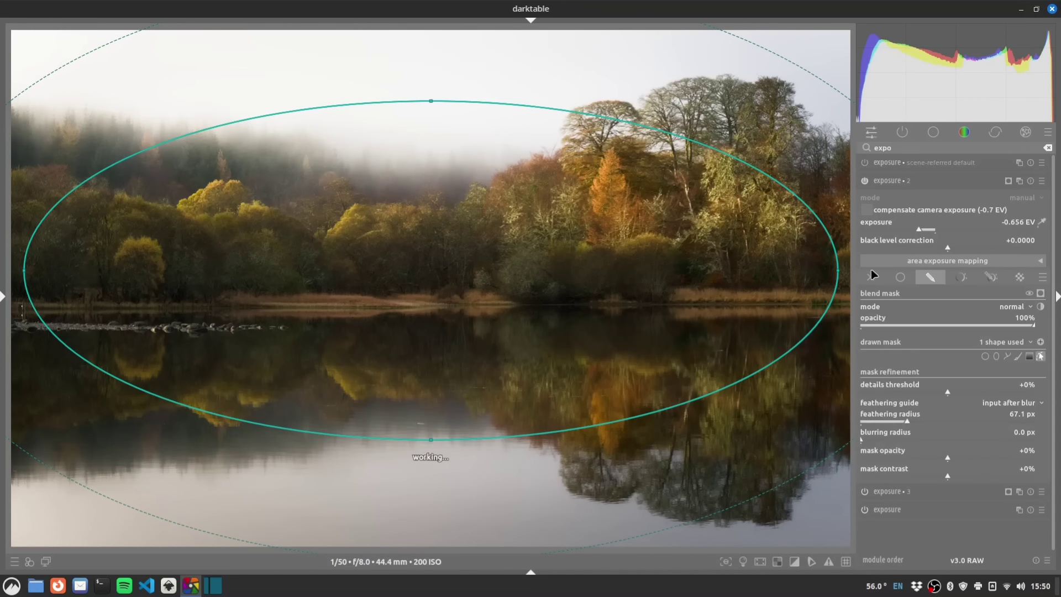
scroll(919, 232, "up", 1)
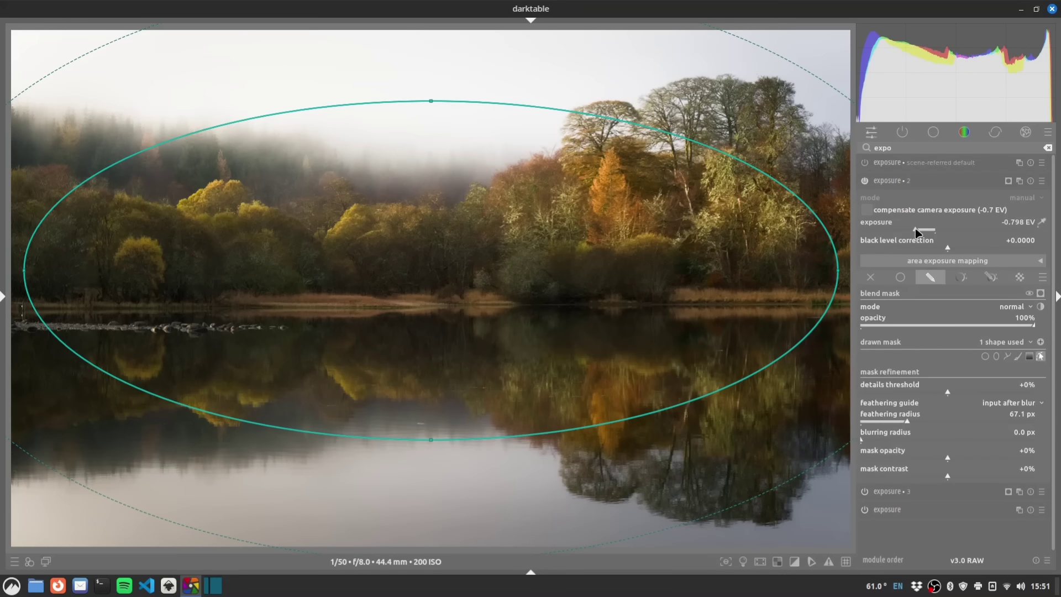
scroll(916, 232, "down", 1)
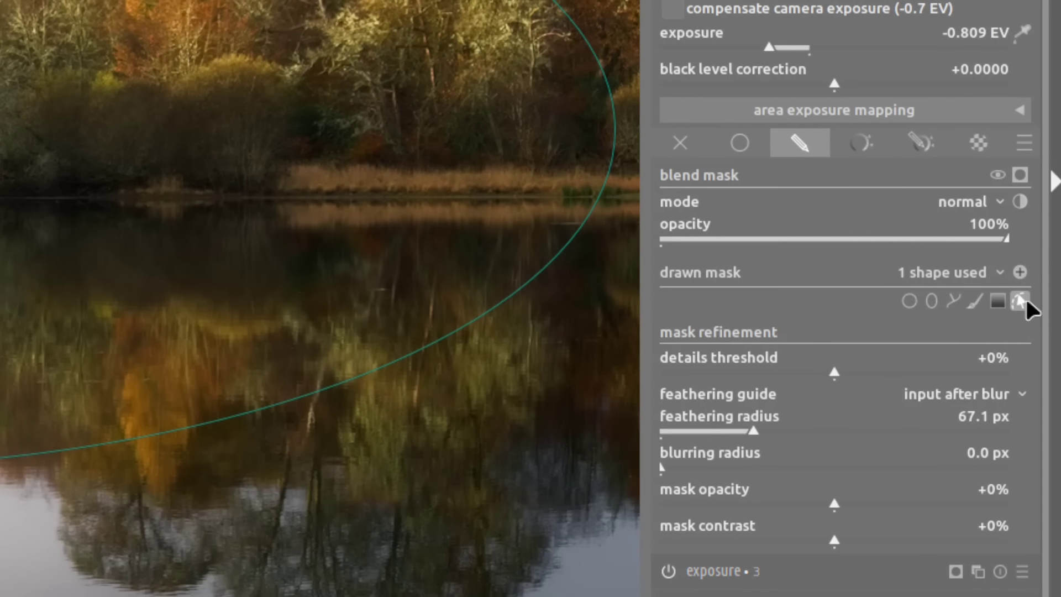
Hide the mask shape outlines, set the masked exposure to about -0.7 EV and close the module search
left_click(1039, 357)
key("shift+z")
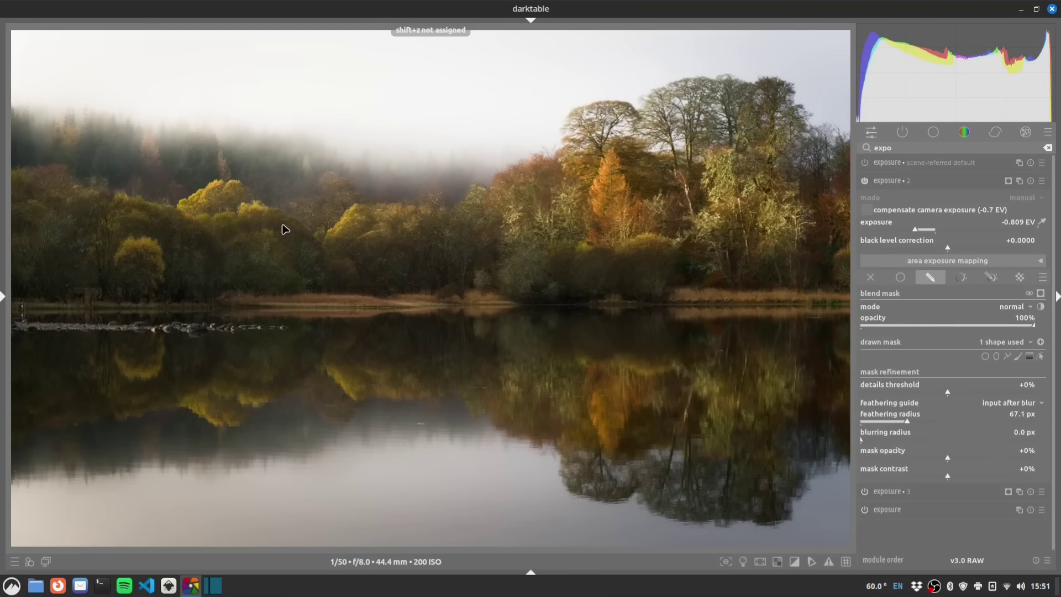
left_click_drag(914, 229, 913, 232)
scroll(920, 228, "up", 5)
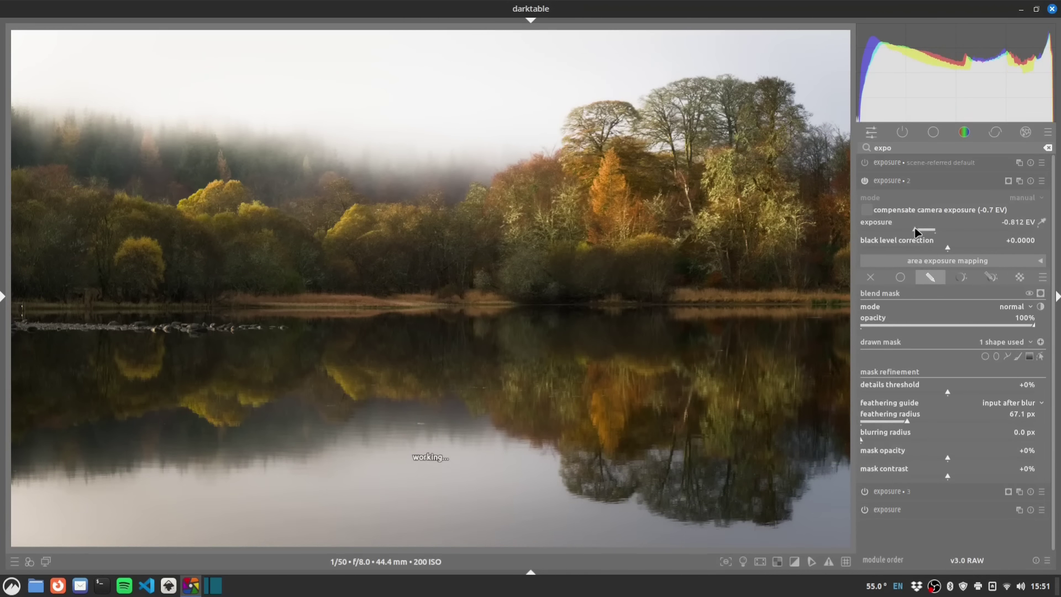
scroll(914, 227, "up", 2)
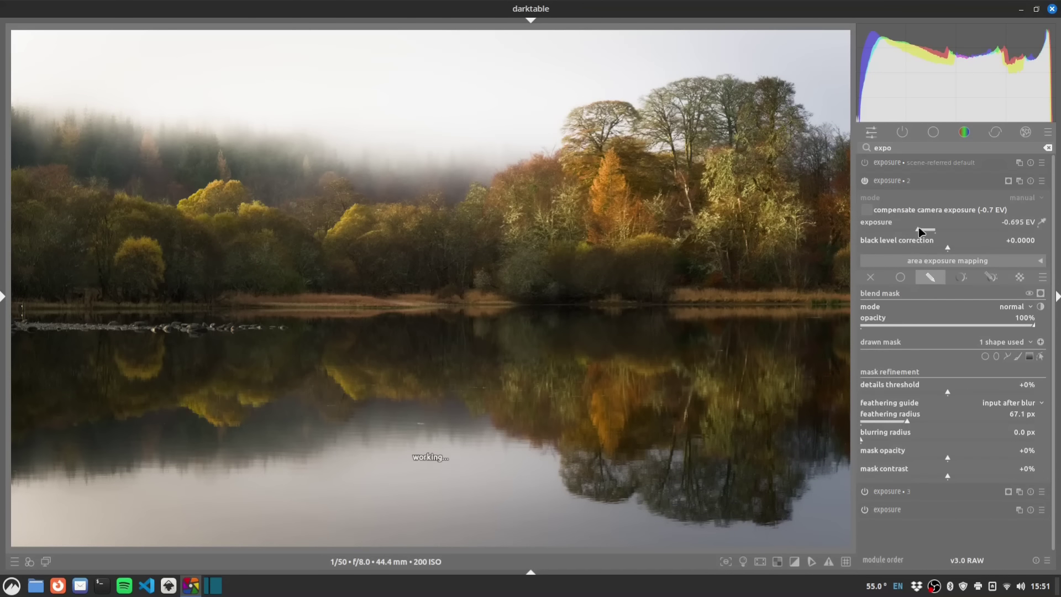
key("Escape")
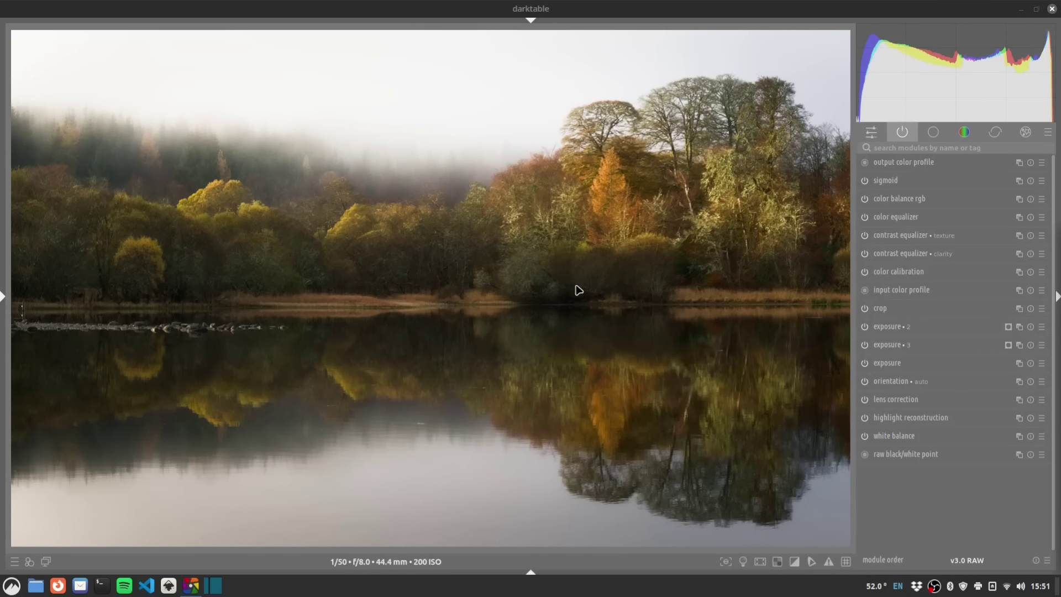
Try the grain module at its default settings and inspect its effect up close in the misty trees
left_click(917, 147)
type("grain")
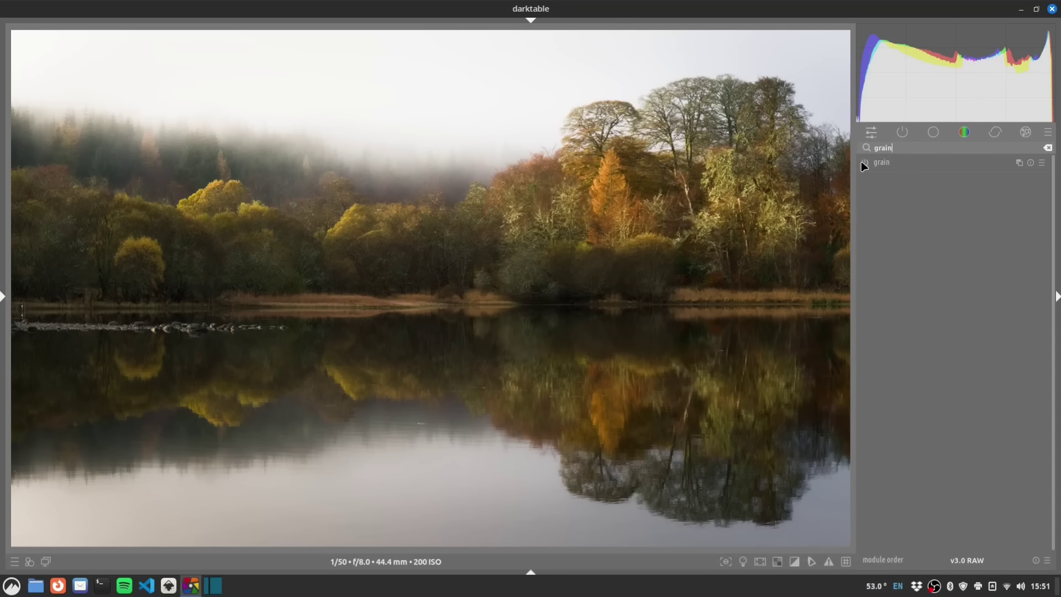
left_click(864, 162)
left_click(888, 162)
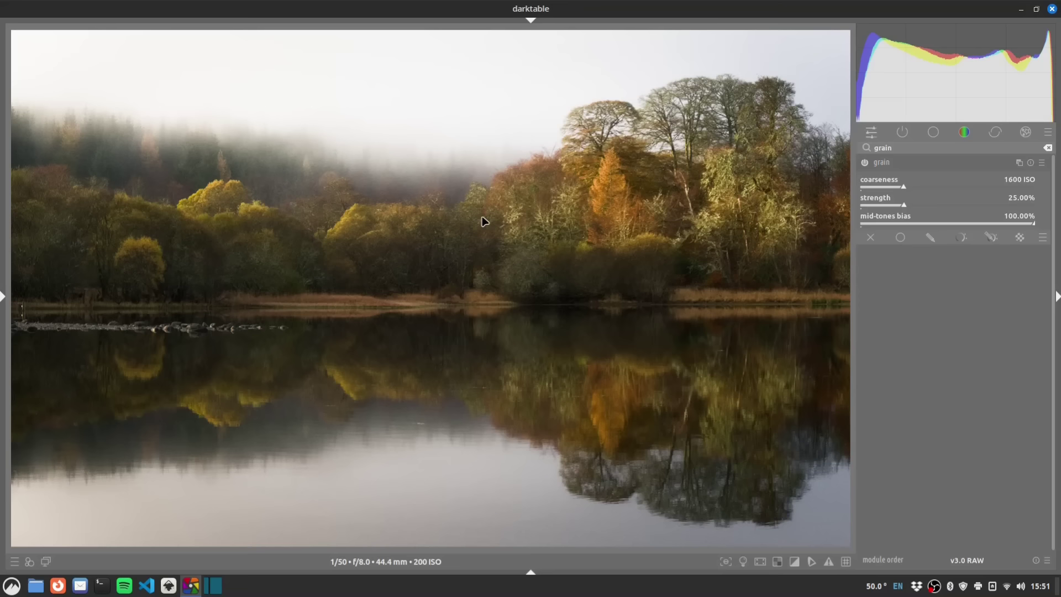
middle_click(479, 148)
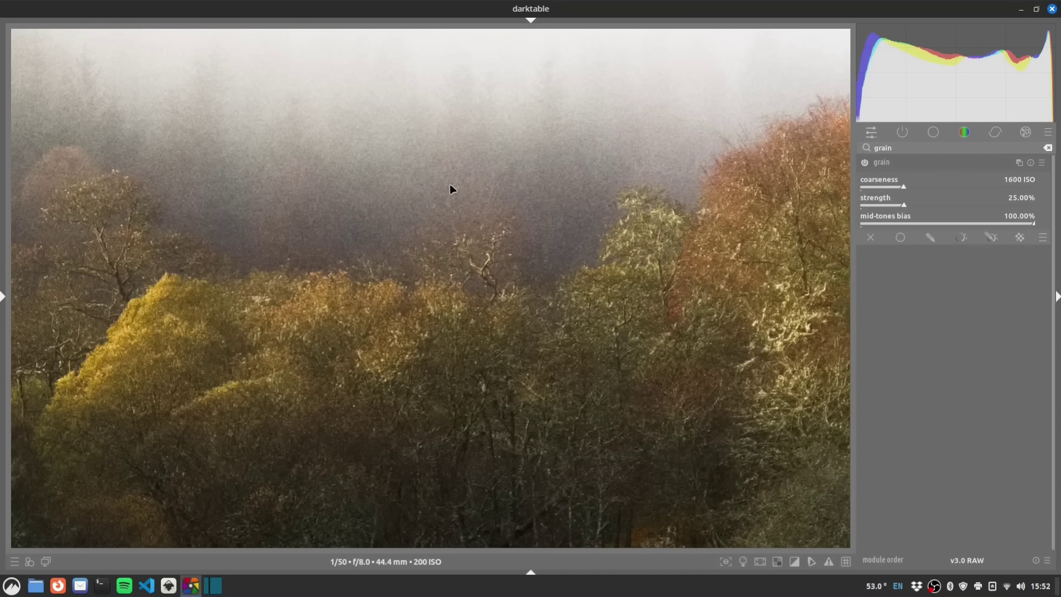
middle_click(454, 183)
middle_click(450, 183)
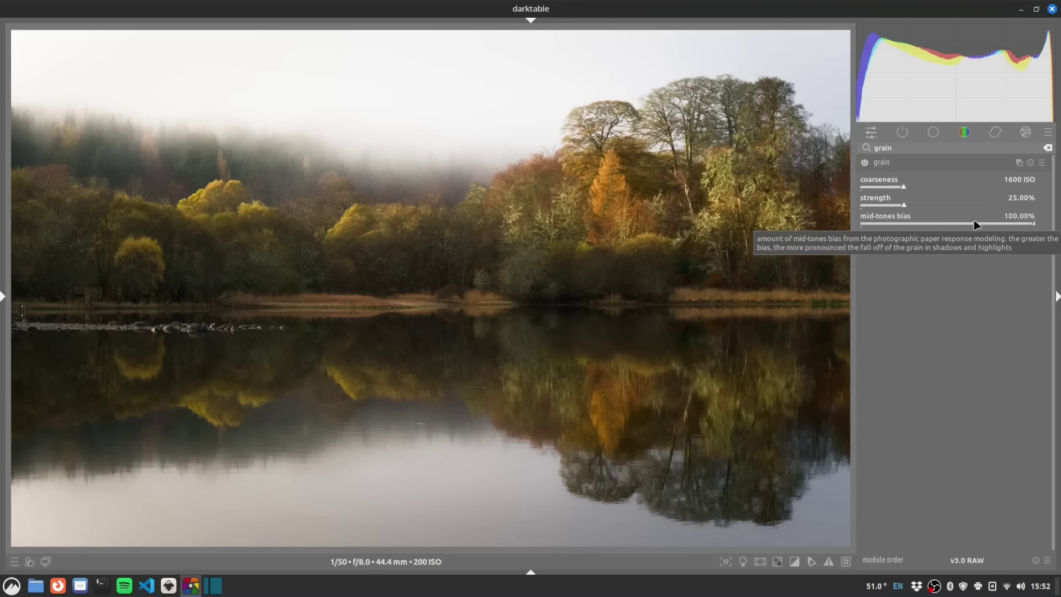
Switch the grain effect off, collapse the module and clear the module search
left_click(865, 162)
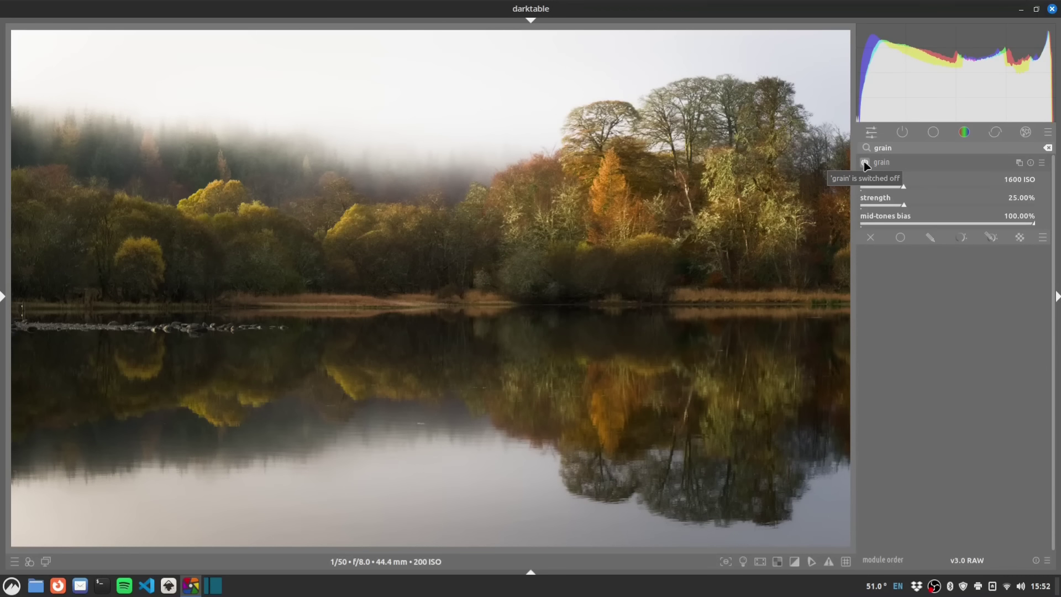
left_click(897, 162)
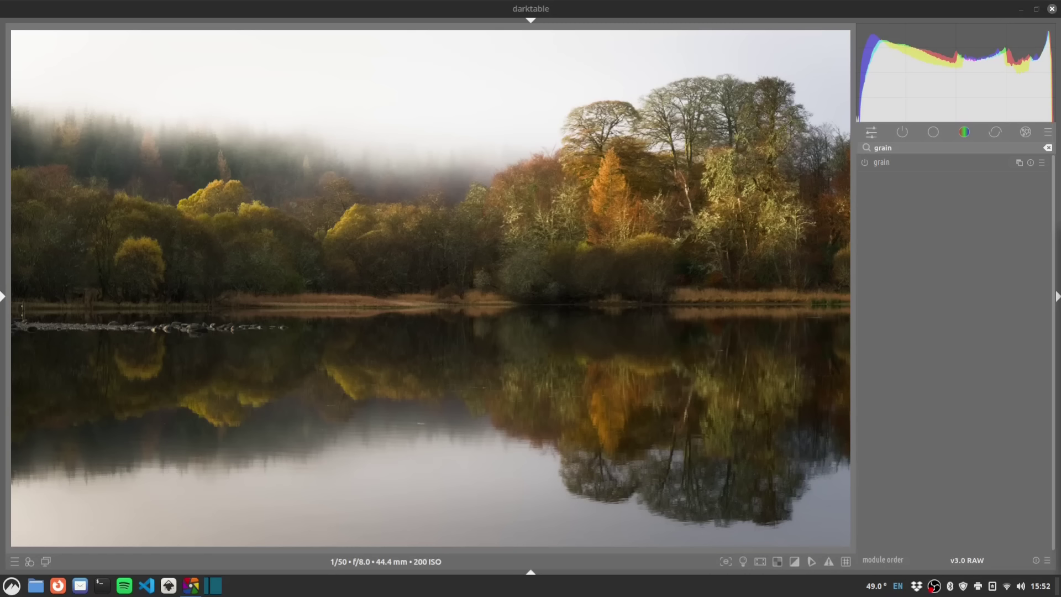
left_click(1048, 148)
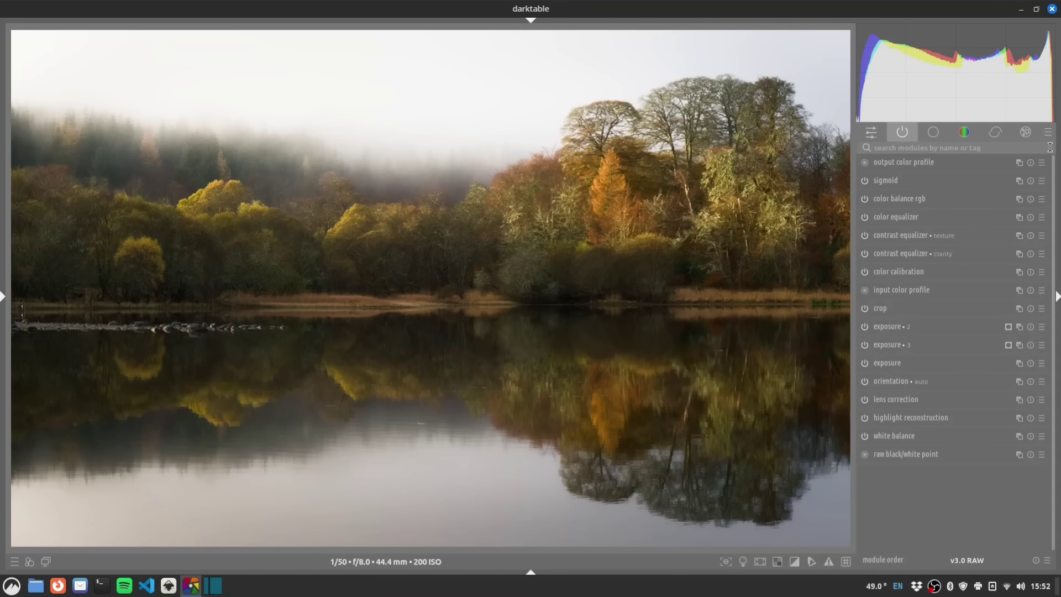
Switch on diffuse or sharpen with its existing parametric mask, and check which areas the blend mask covers
left_click(894, 154)
type("diff")
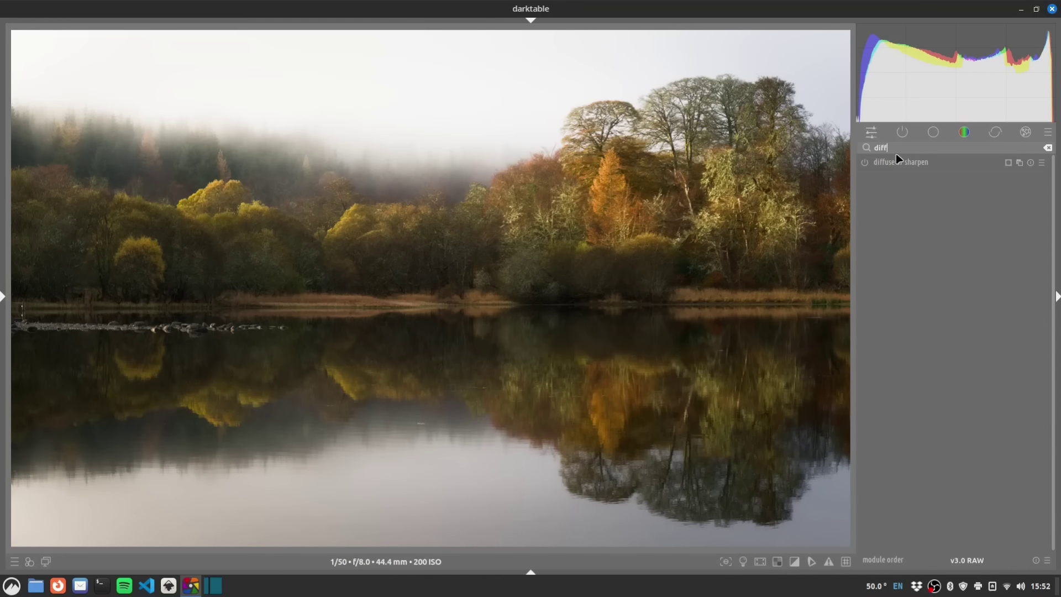
left_click(902, 162)
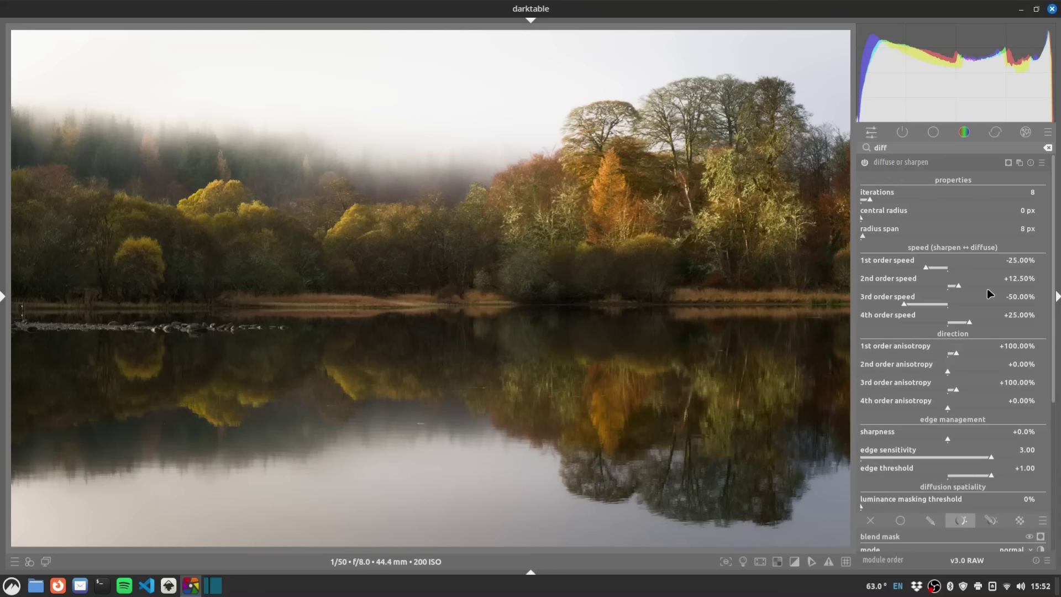
scroll(919, 441, "down", 4)
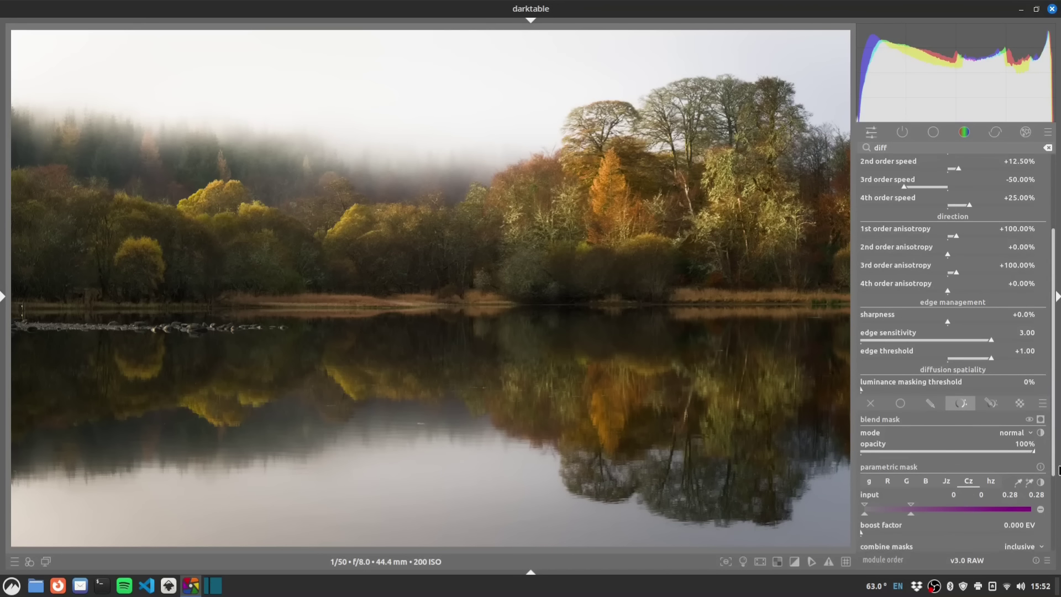
left_click(1040, 421)
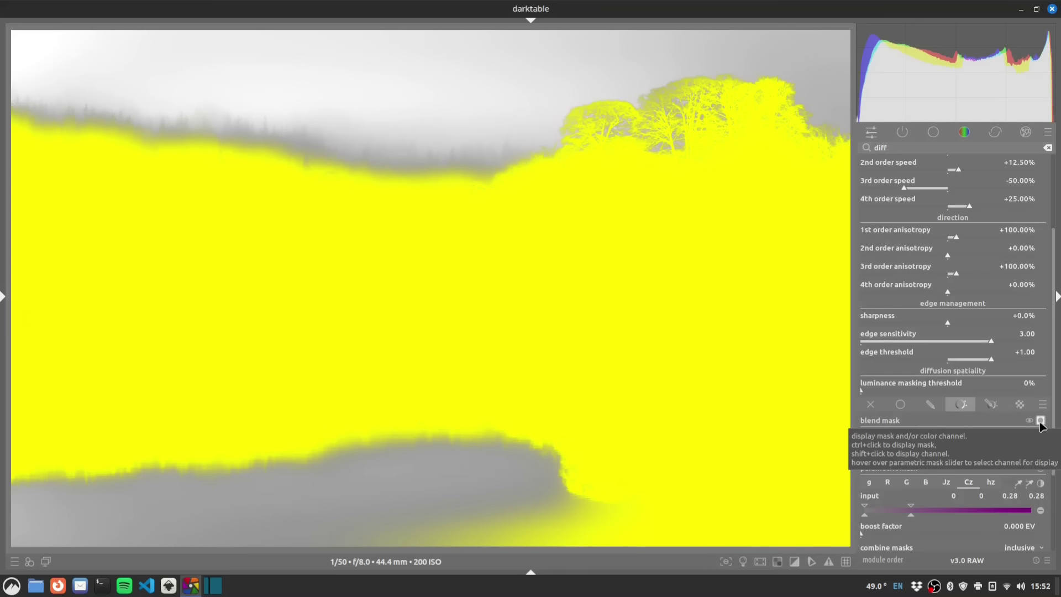
left_click(1040, 421)
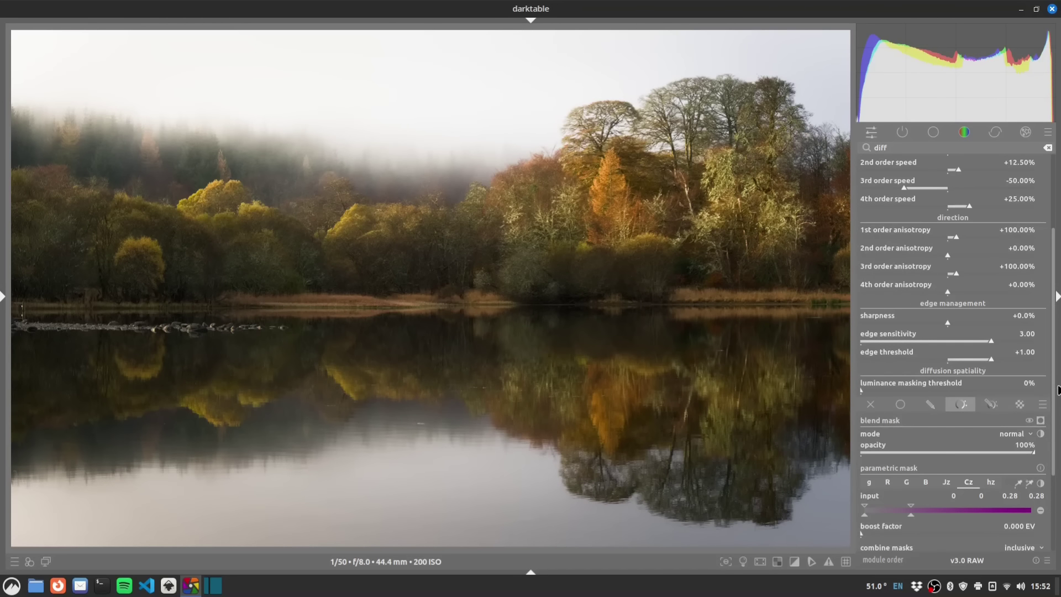
scroll(1052, 382, "up", 10)
left_click(896, 162)
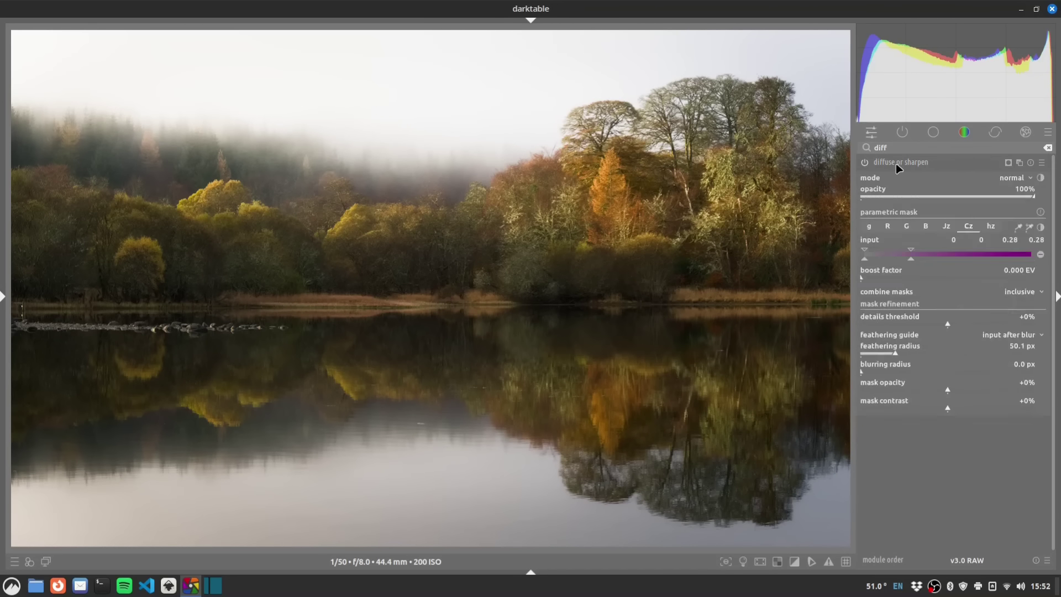
Find the framing module, switch it on and apply the 5% white preset
double_click(903, 146)
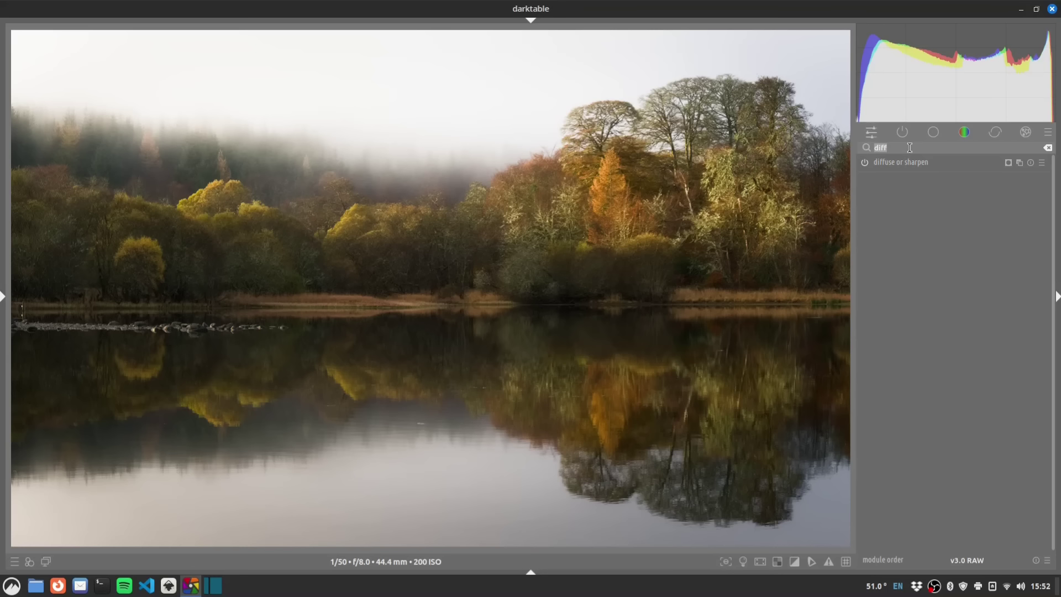
key("BackSpace")
type("framing")
left_click(865, 162)
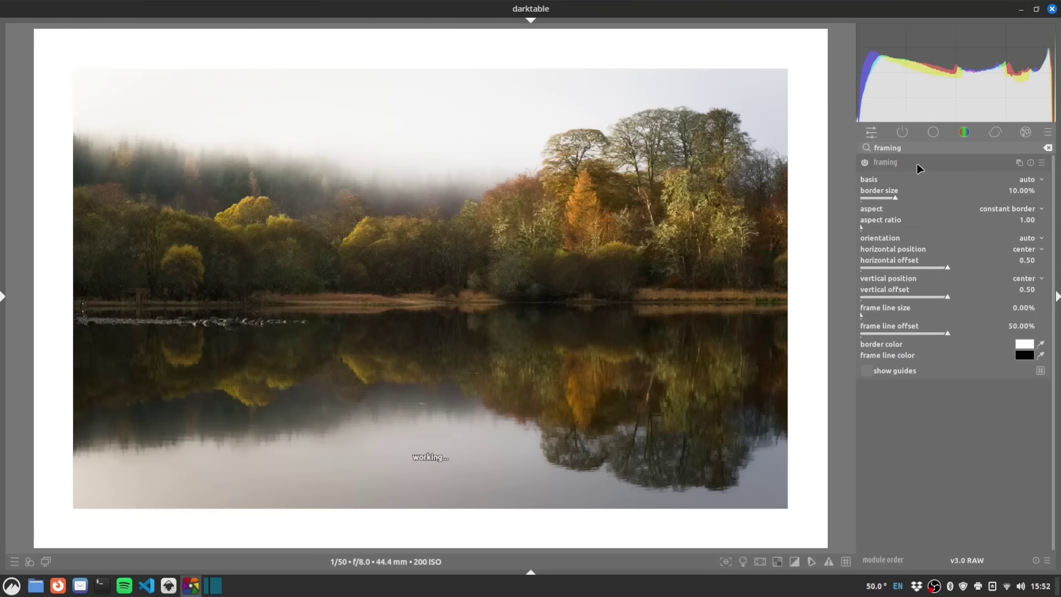
right_click(917, 163)
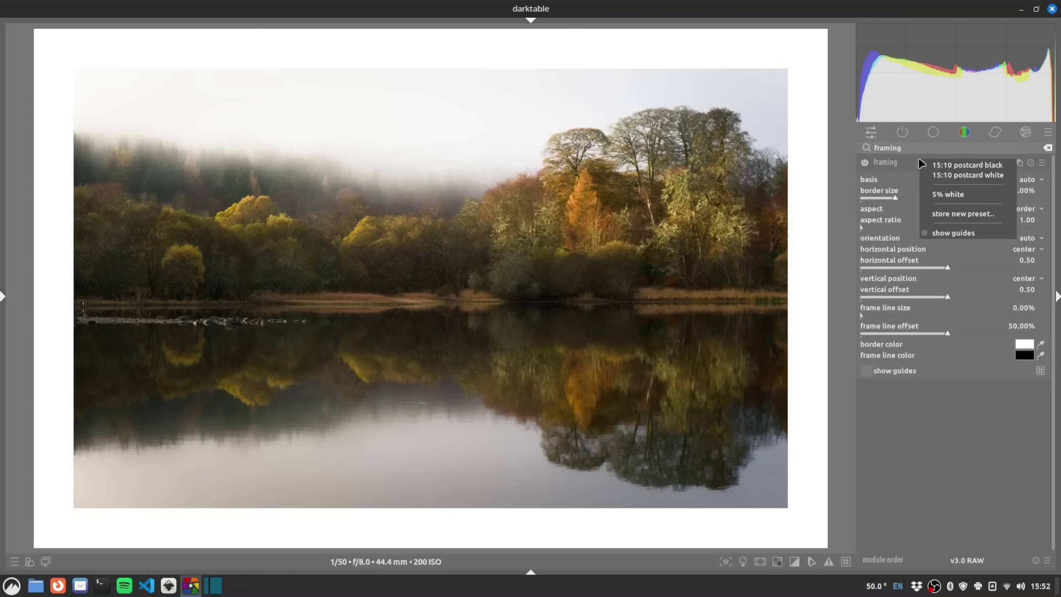
left_click(962, 198)
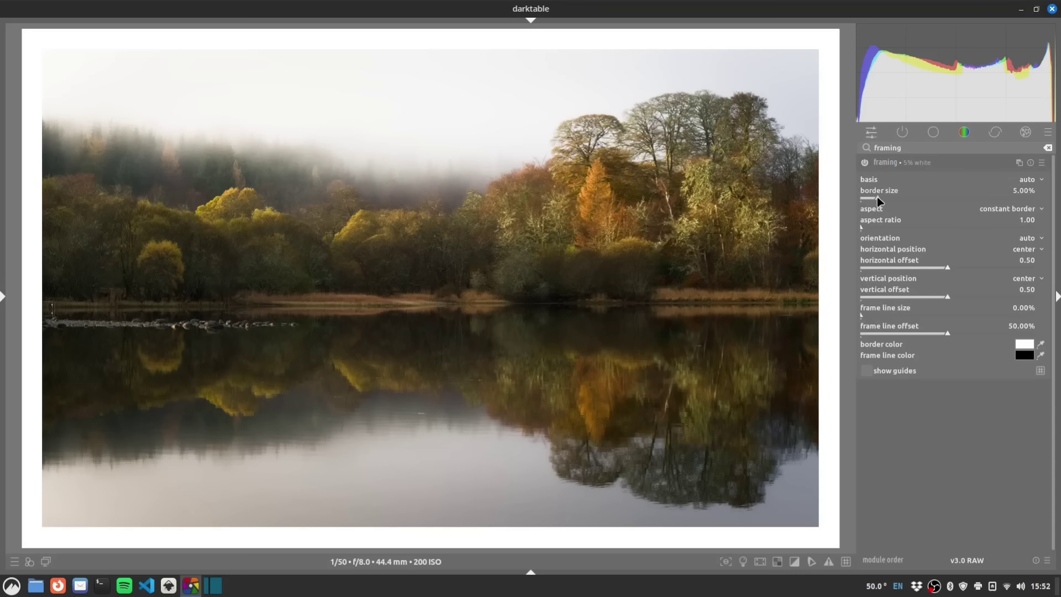
Set the framing border size to 15% and store the settings as a new preset named "15% white"
right_click(975, 193)
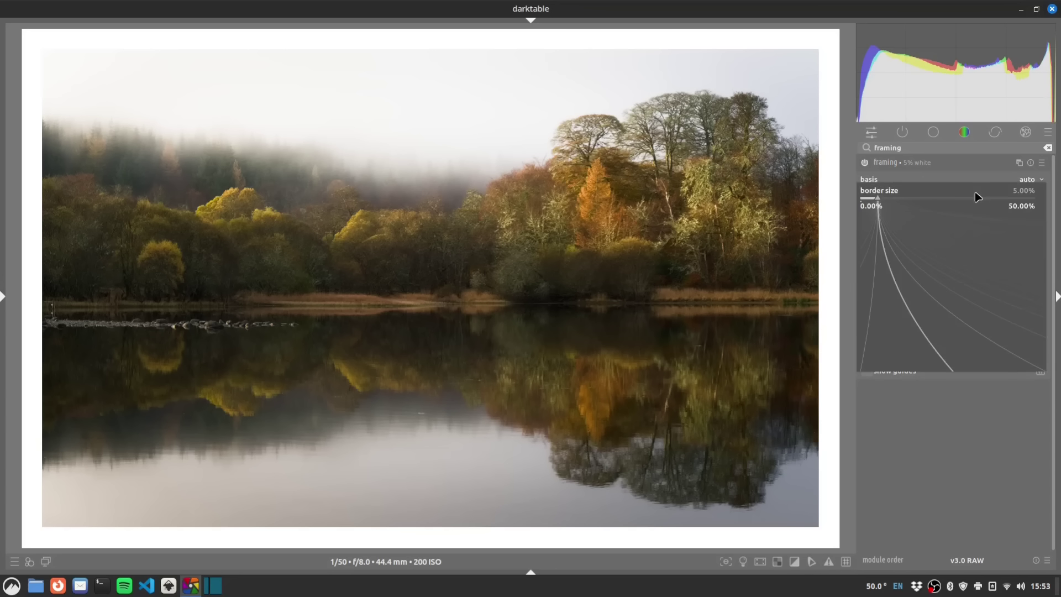
type("15")
key("Return")
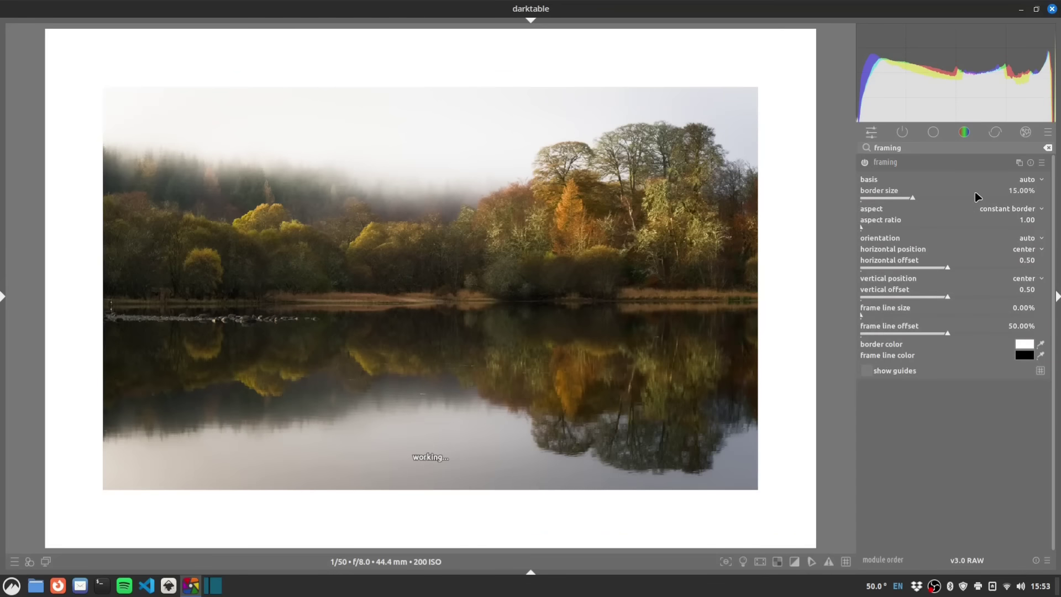
left_click(1041, 163)
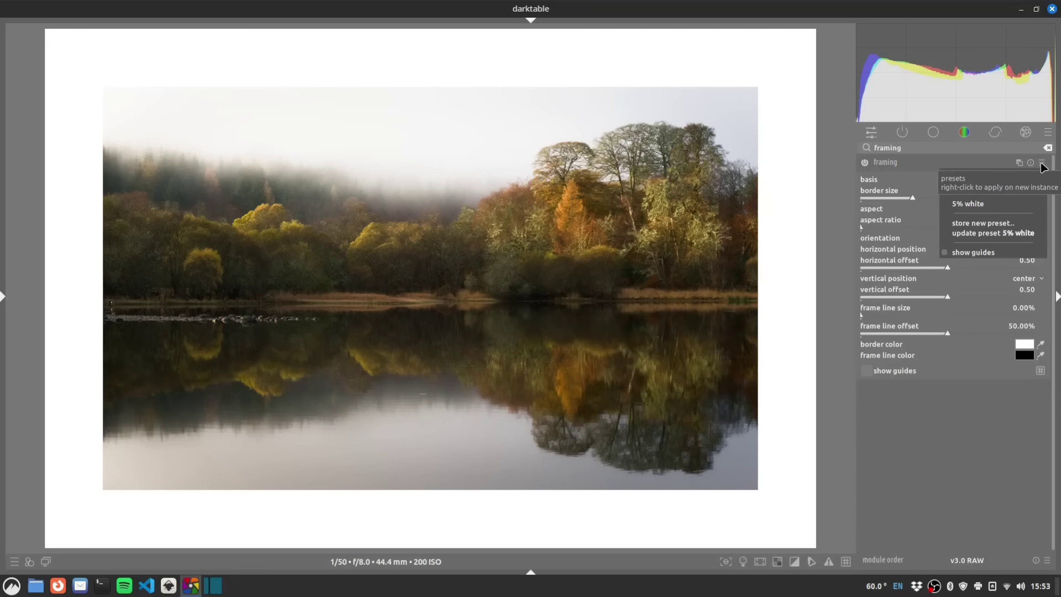
left_click(1004, 224)
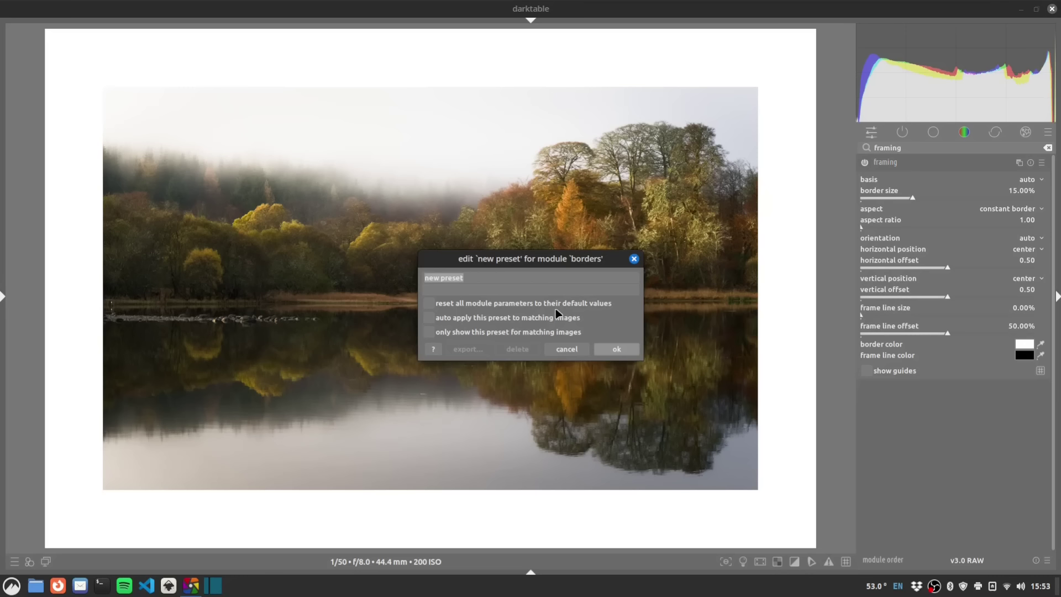
type("15% white")
left_click(619, 350)
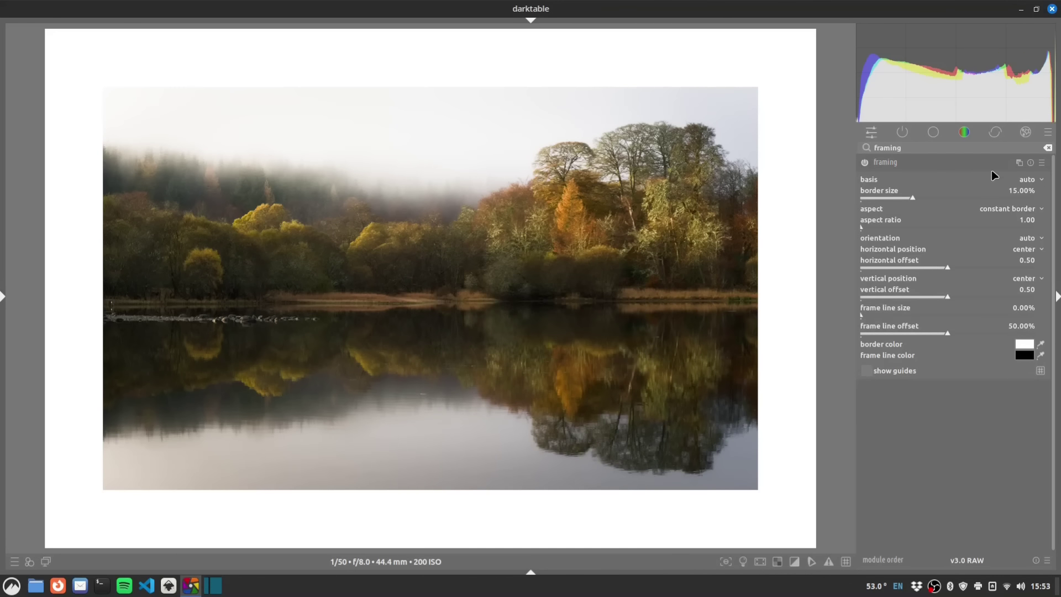
Alternate the frame between the 15% white and 5% white presets, ending on 5% white, and switch framing off
right_click(972, 161)
left_click(905, 210)
right_click(938, 163)
left_click(960, 194)
right_click(953, 163)
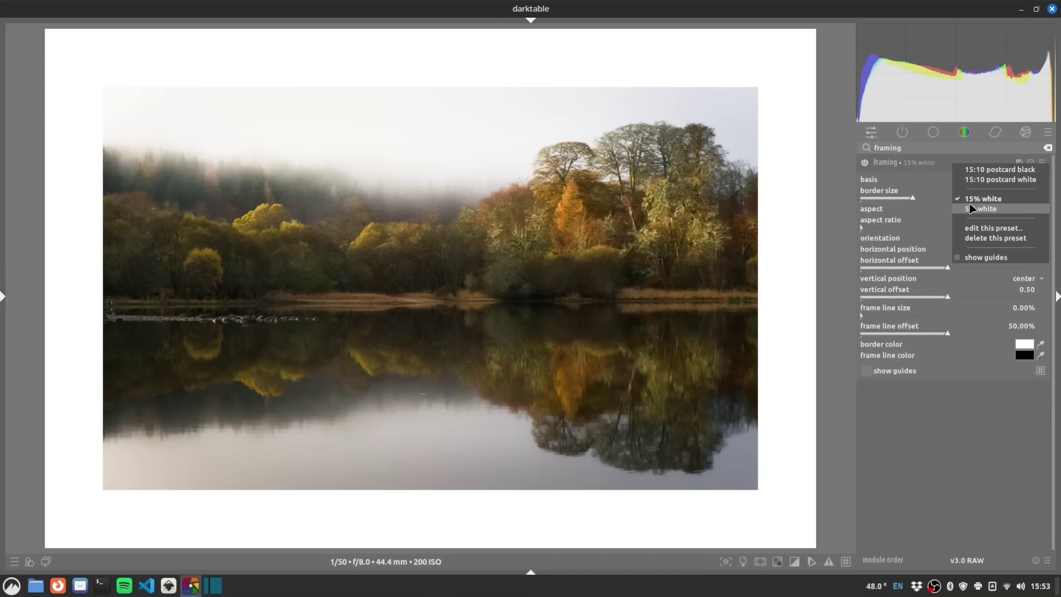
left_click(931, 208)
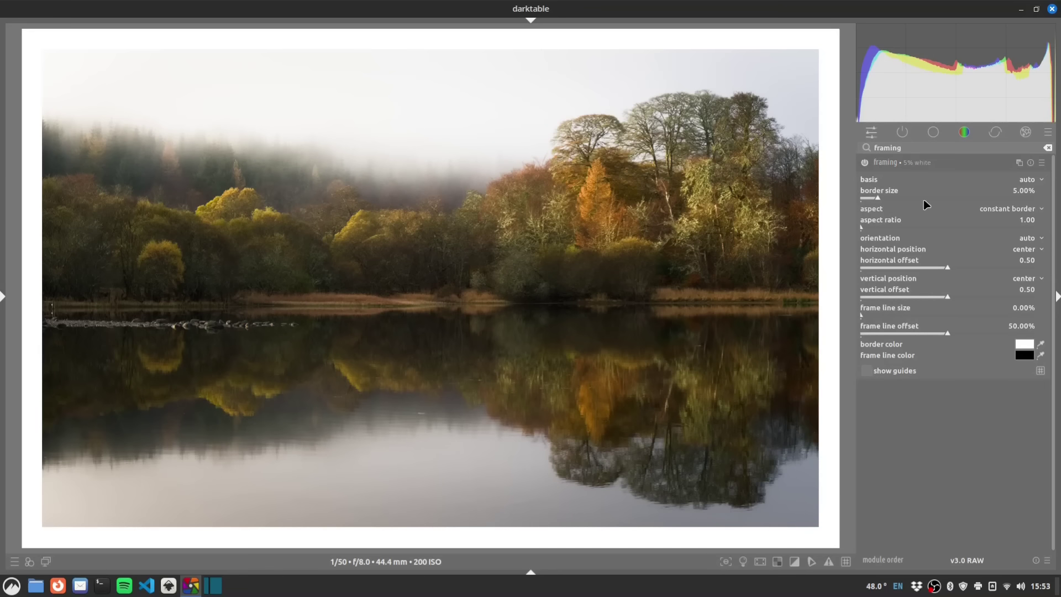
left_click(1041, 163)
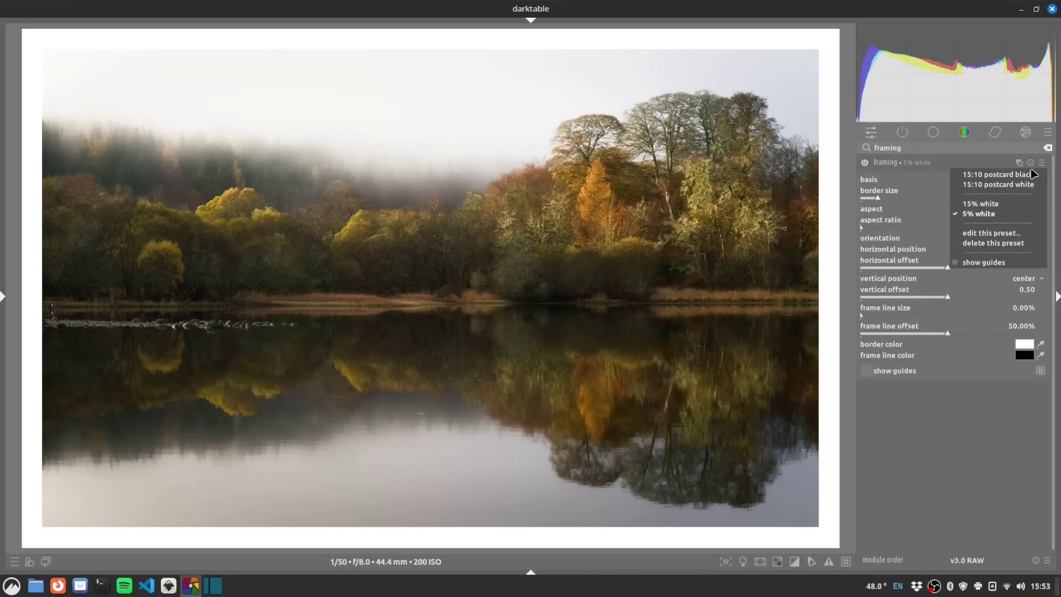
left_click(906, 162)
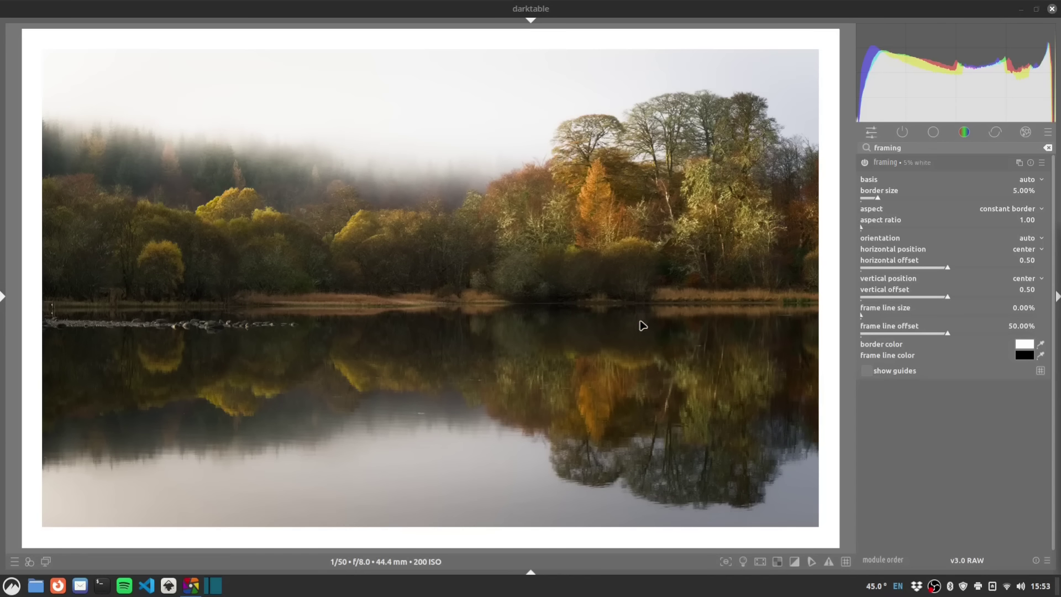
left_click(864, 162)
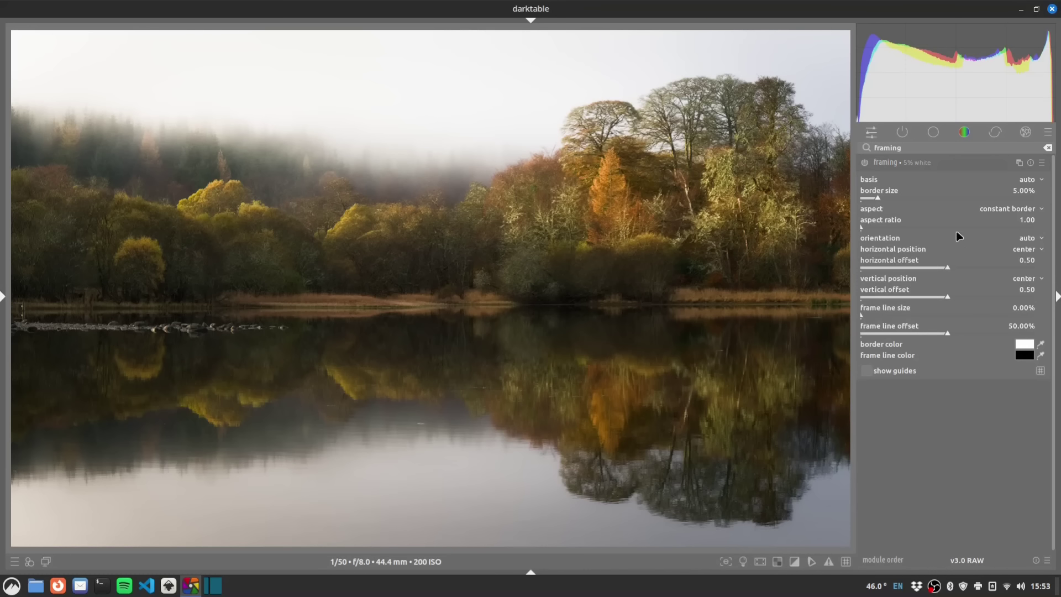
Hide the processing modules, reveal the history stack and examine its edits from newest to original
left_click(1057, 297)
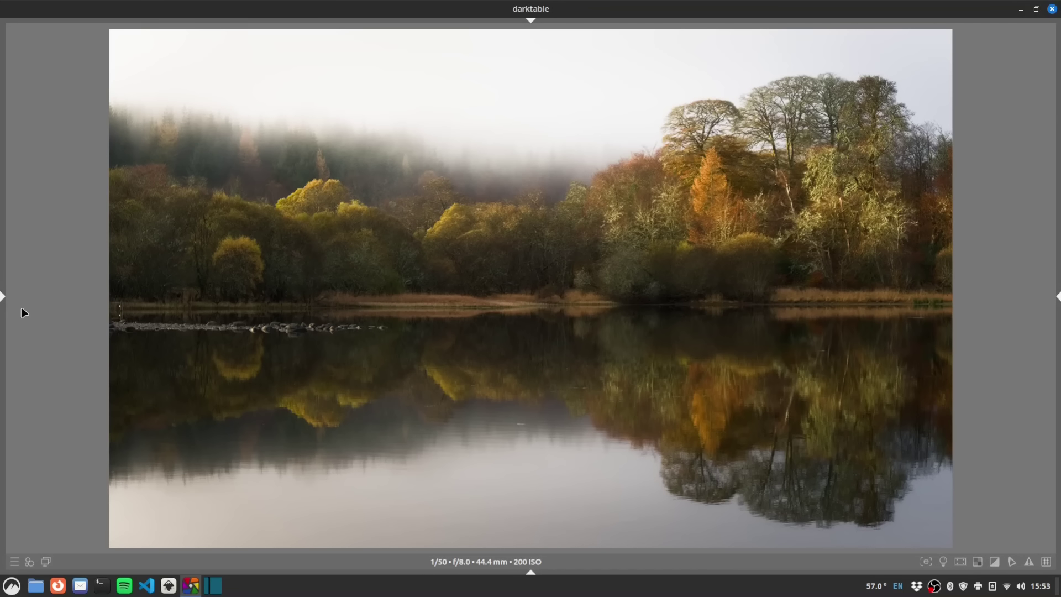
left_click(3, 297)
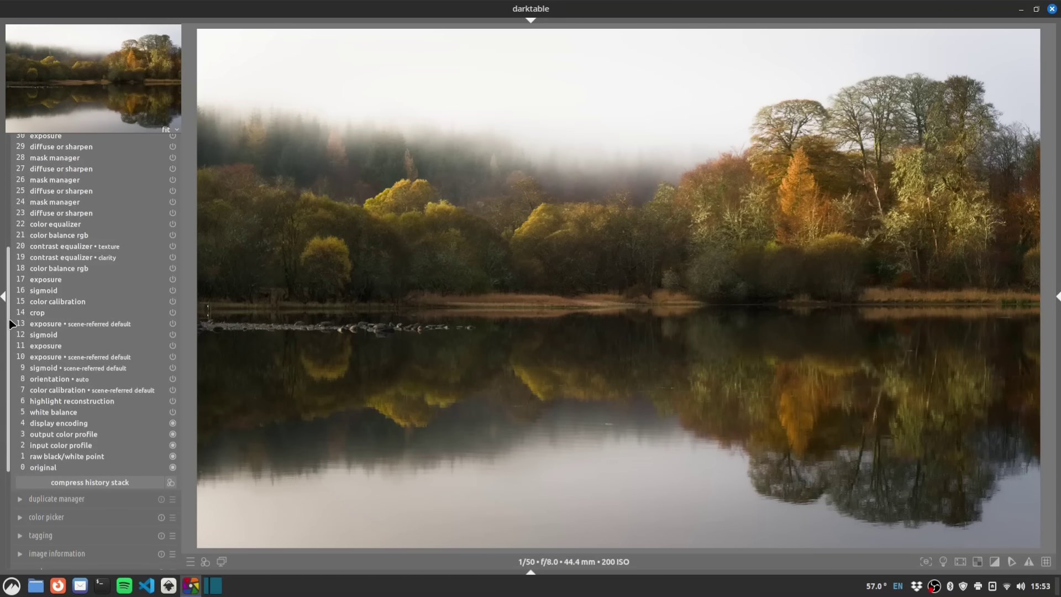
left_click_drag(8, 324, 5, 226)
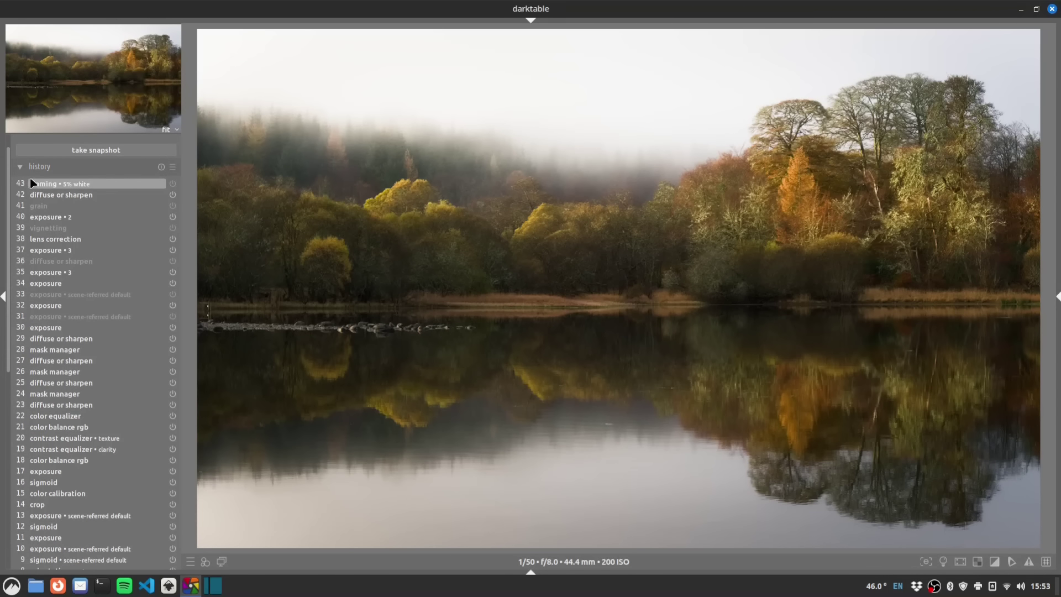
left_click_drag(7, 179, 7, 261)
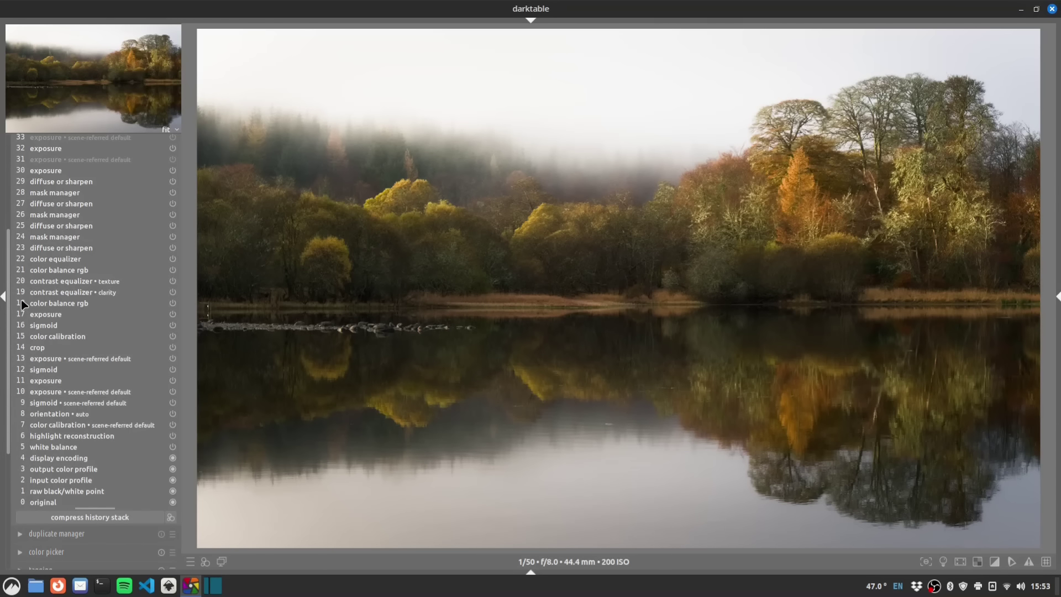
left_click_drag(7, 396, 8, 408)
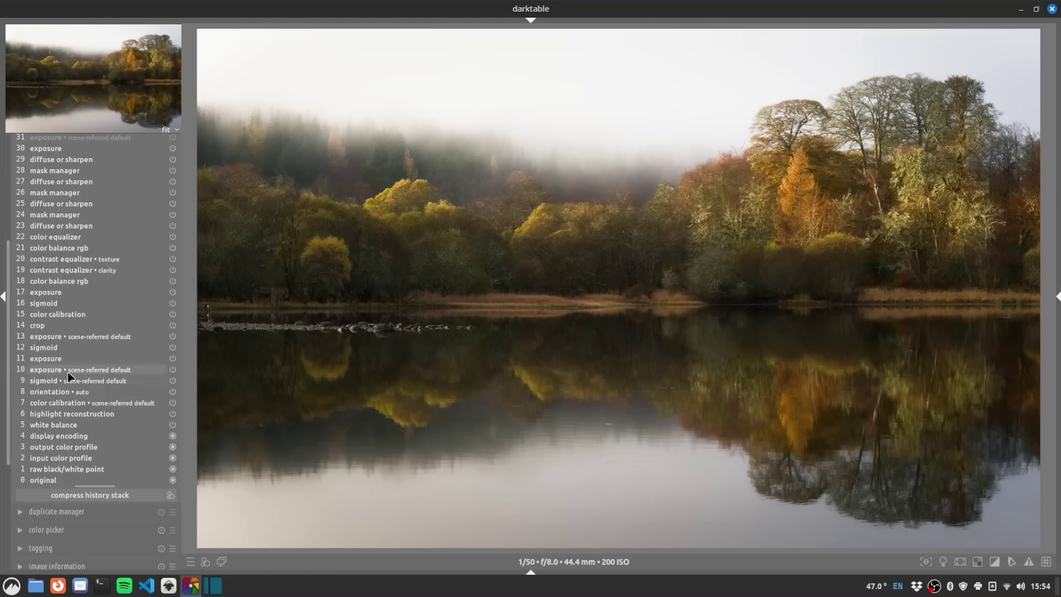
View the photo at history steps 10 (exposure) and 9 (sigmoid), and return to step 42, diffuse or sharpen
left_click(68, 372)
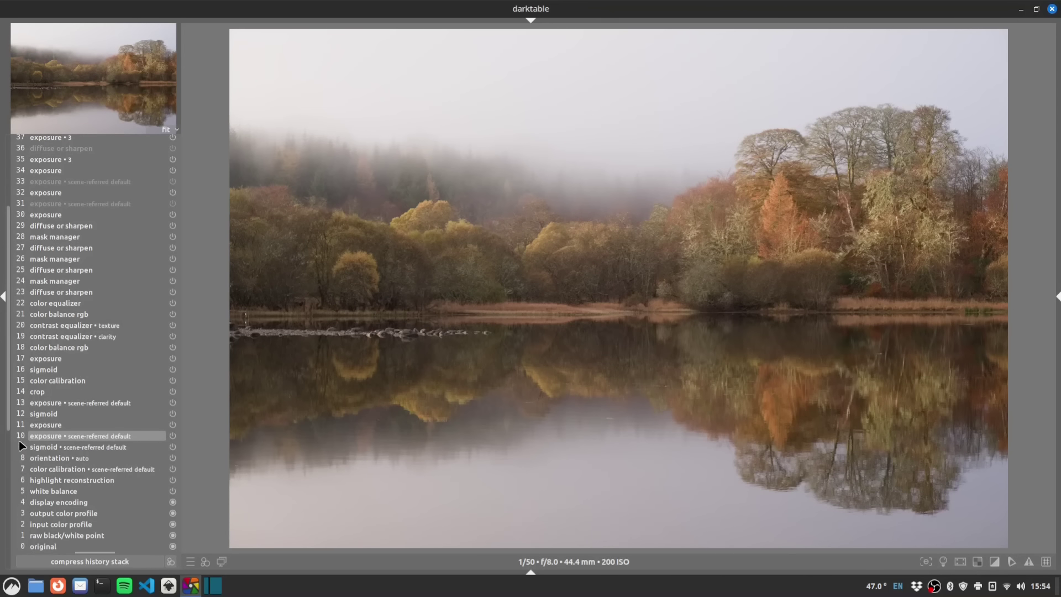
left_click(58, 447)
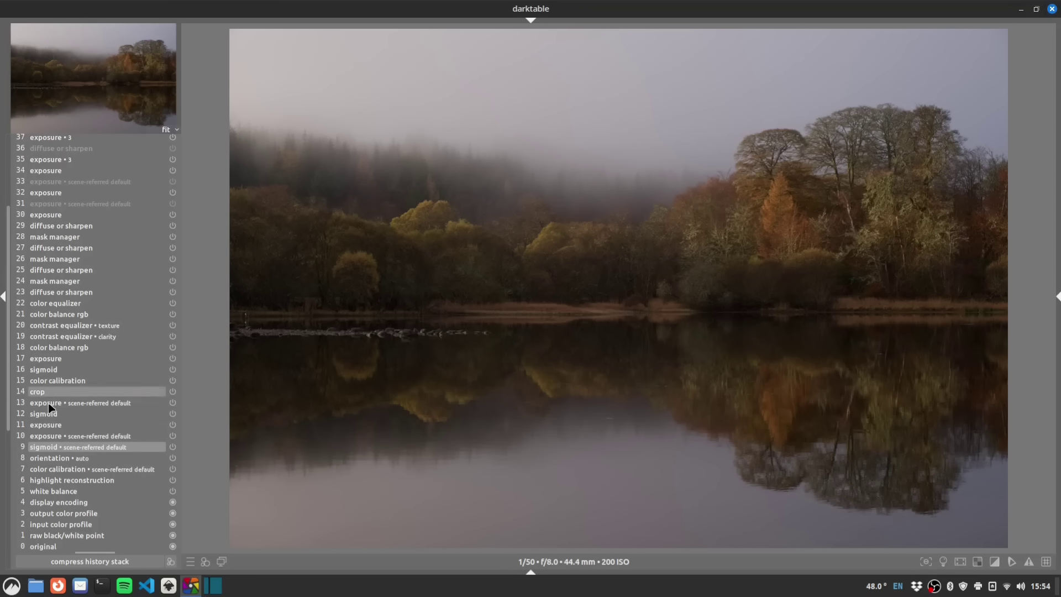
scroll(55, 276, "up", 5)
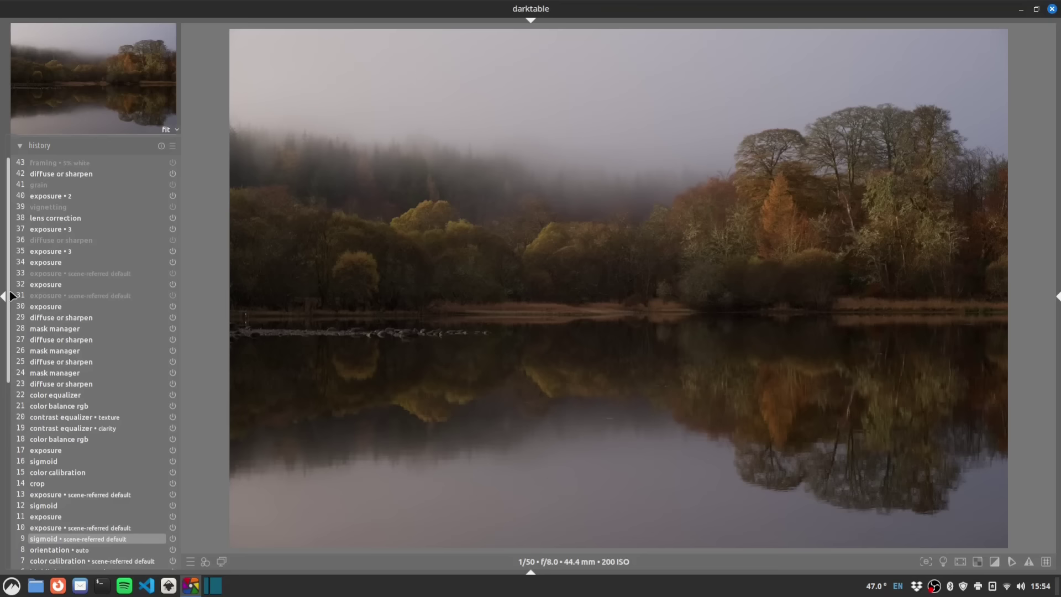
left_click(59, 176)
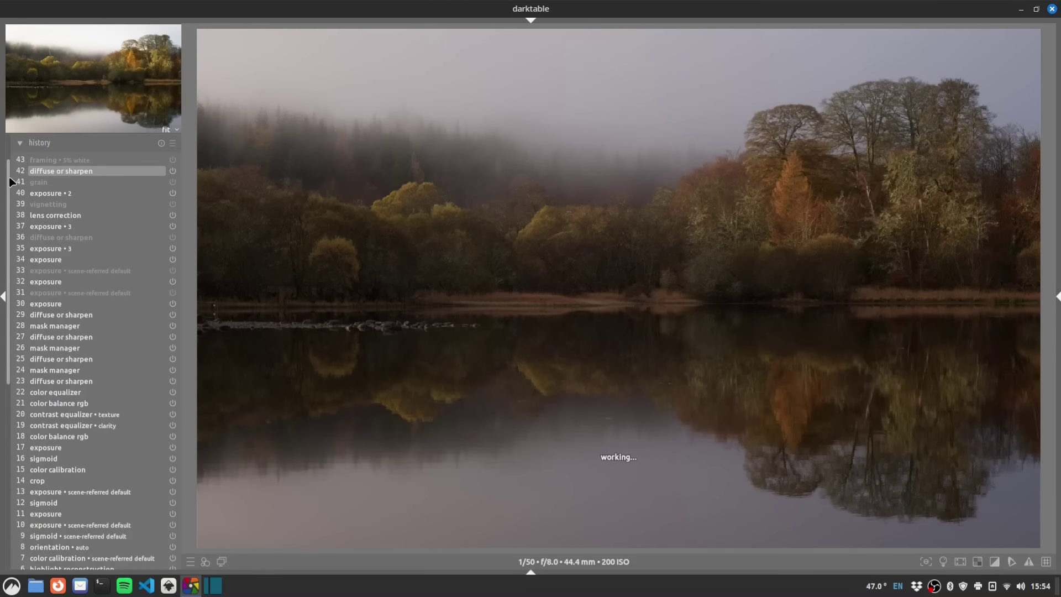
Take a snapshot of the edit at history step 42 and roll the photo back to step 9, sigmoid scene-referred default
scroll(16, 180, "up", 2)
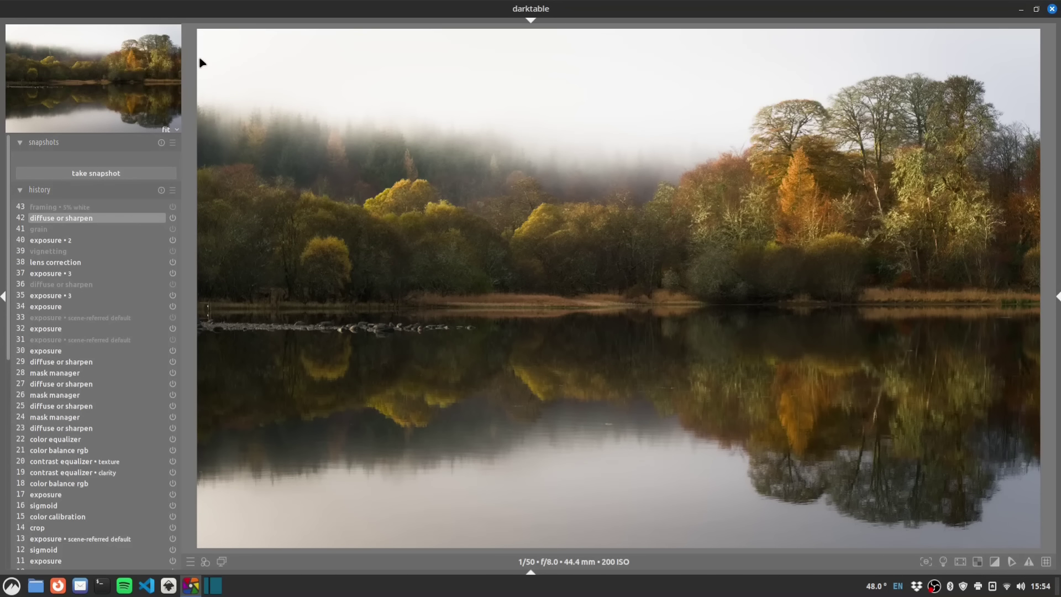
left_click(108, 174)
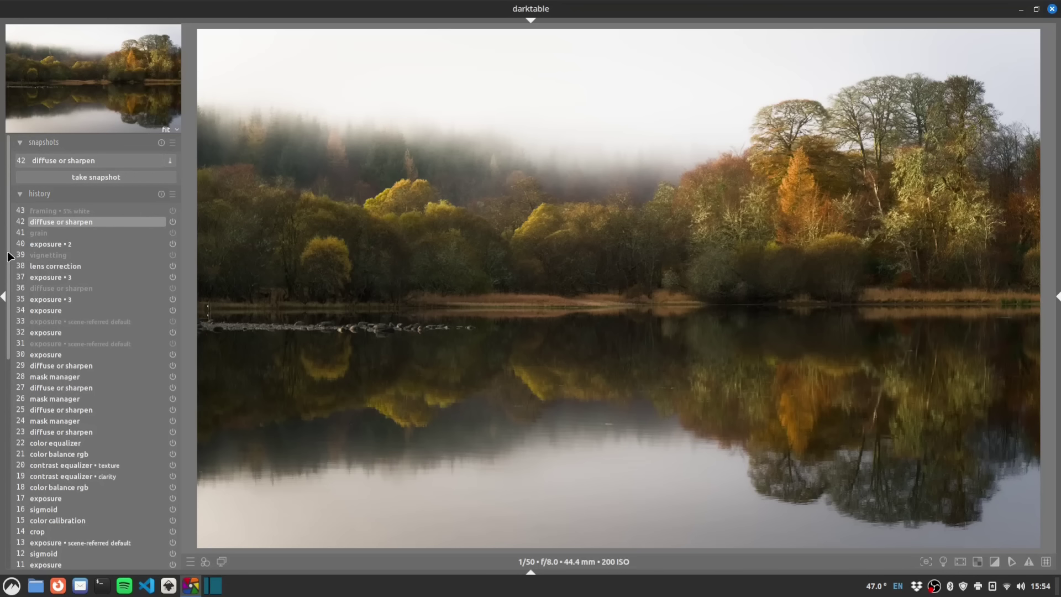
left_click_drag(7, 258, 7, 367)
left_click(44, 368)
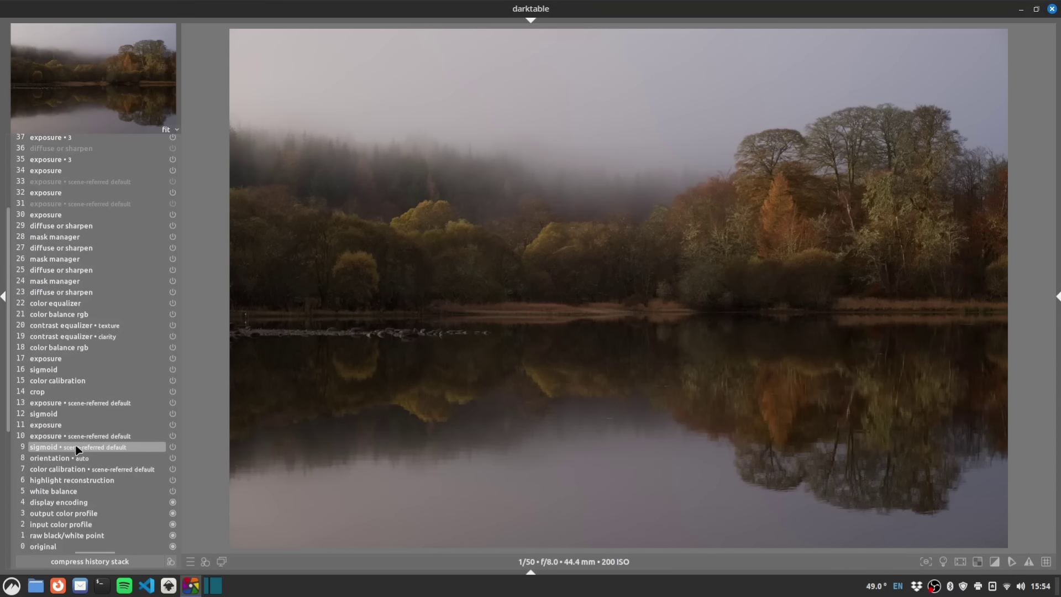
scroll(89, 217, "up", 5)
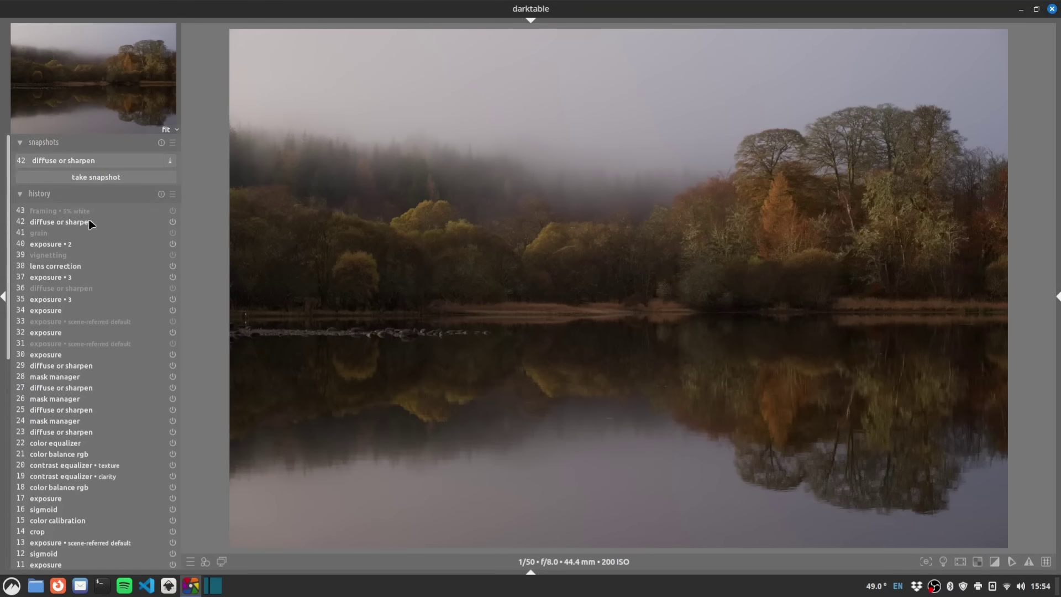
Compare the diffuse or sharpen snapshot with the rolled-back photo in split view, moving the divider sideways, rotating it horizontal and sweeping it up and down
left_click(73, 162)
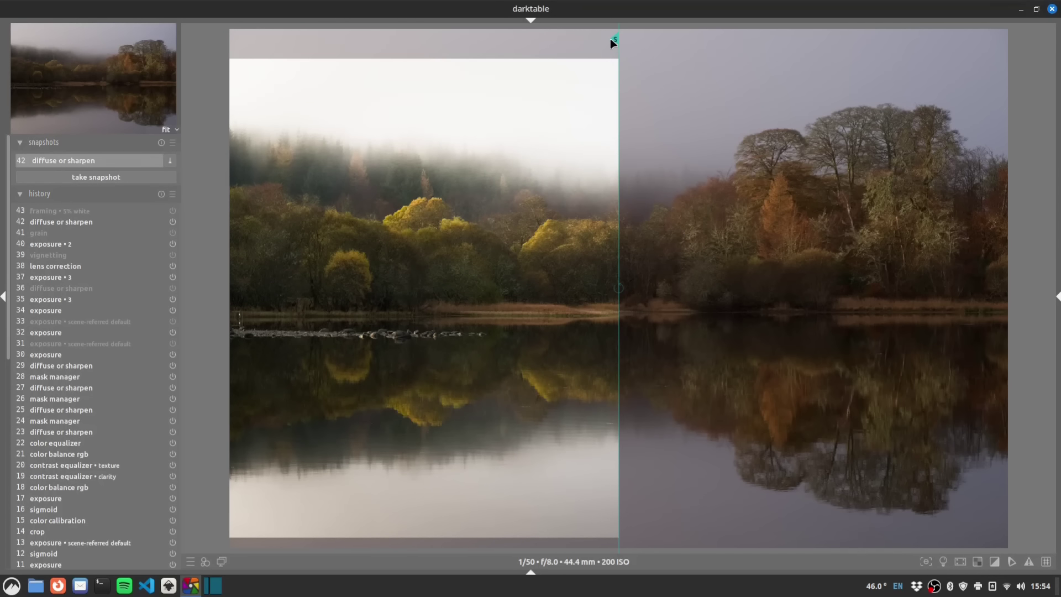
left_click_drag(615, 42, 653, 199)
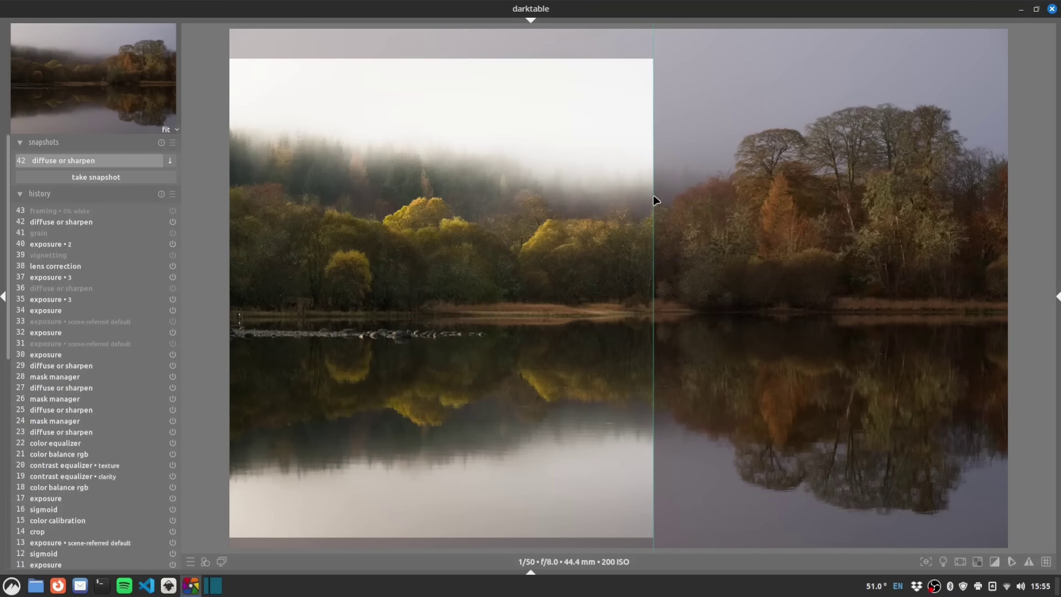
left_click(654, 289)
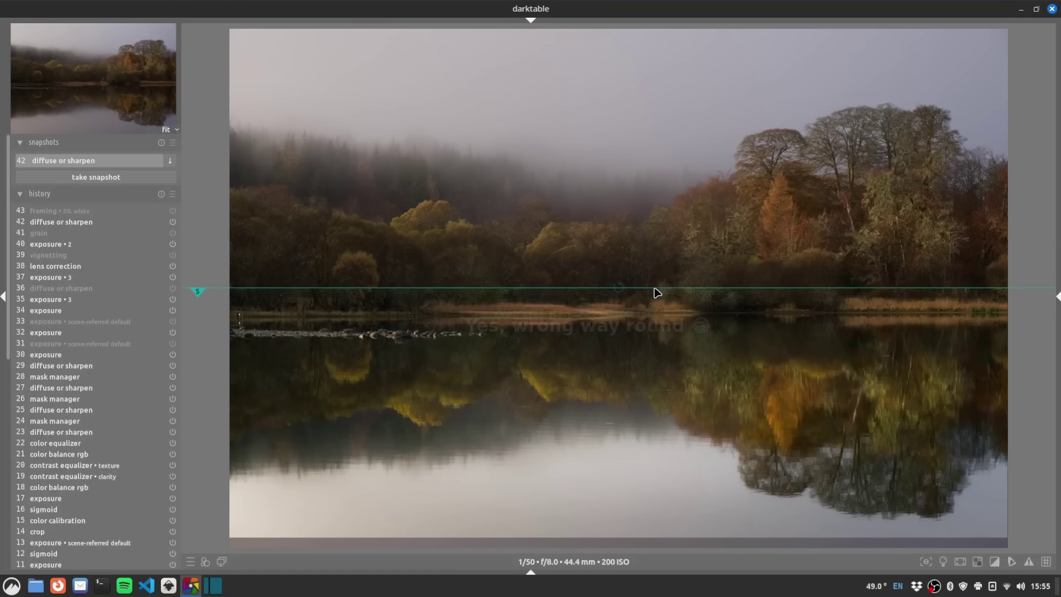
left_click_drag(199, 291, 212, 331)
left_click_drag(213, 241, 188, 511)
left_click_drag(182, 431, 215, 60)
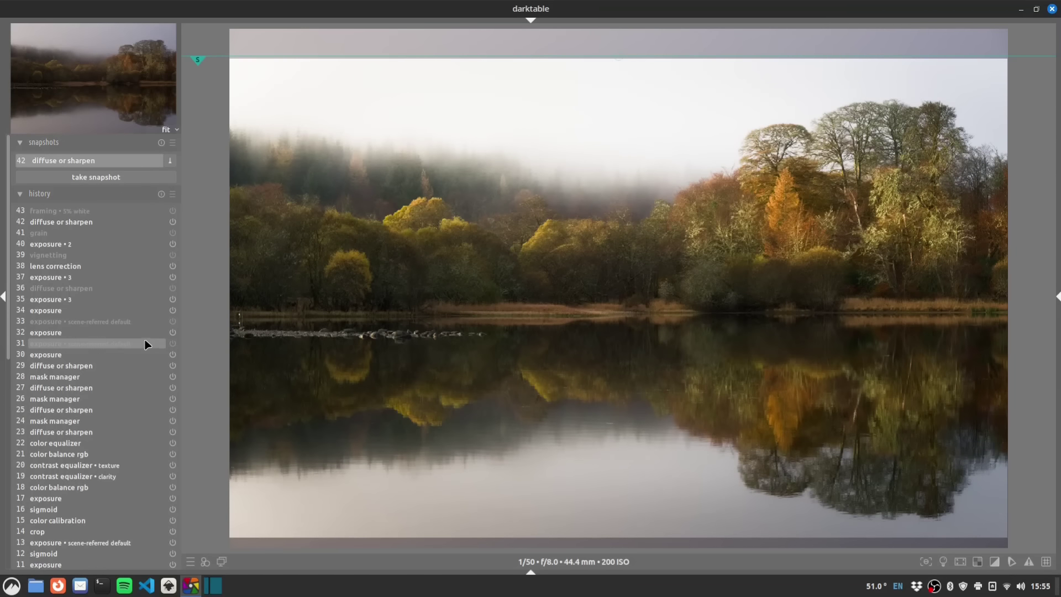